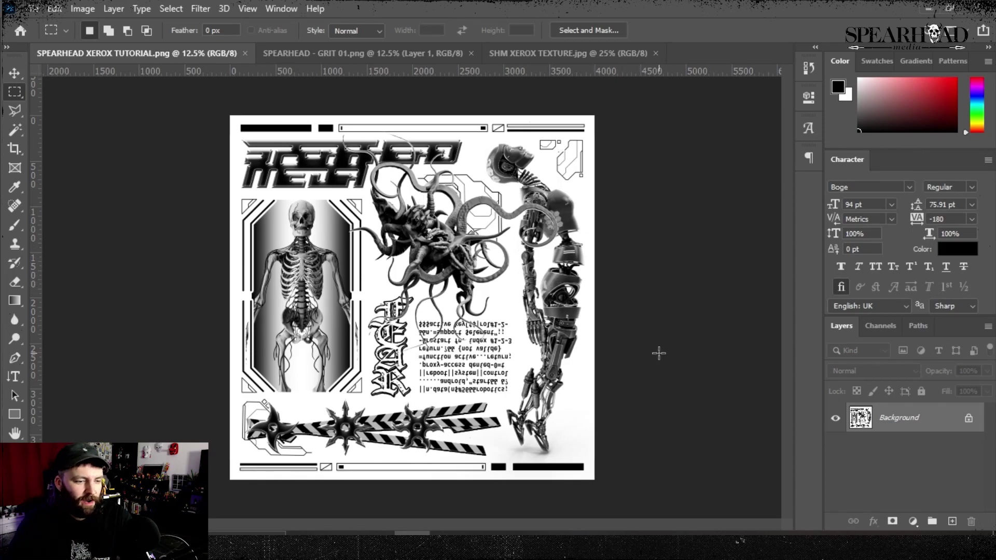
Step: Check the artwork's pixel dimensions and resolution in Image Size, leaving the settings unchanged
key(ctrl+plus)
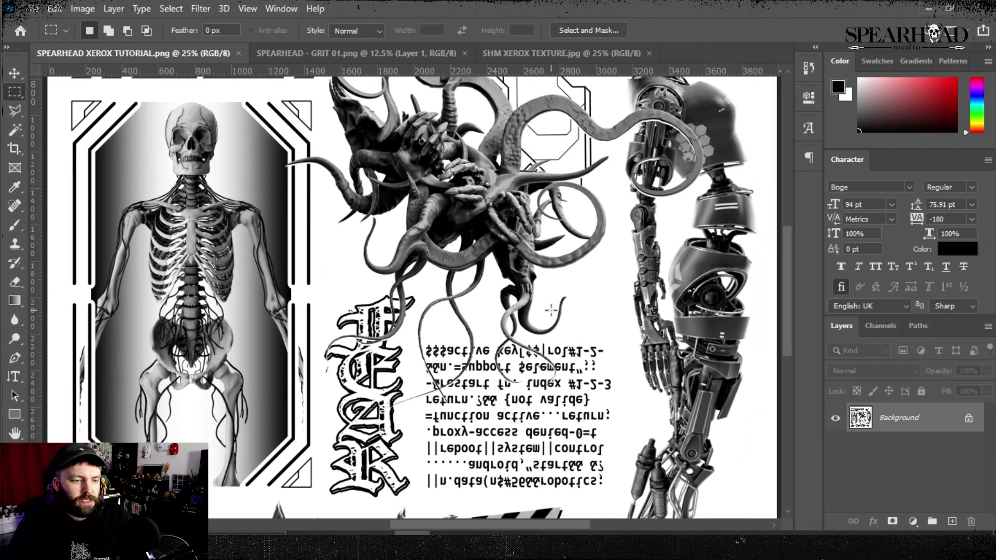
scroll(551, 310, up, 3)
scroll(545, 165, up, 2)
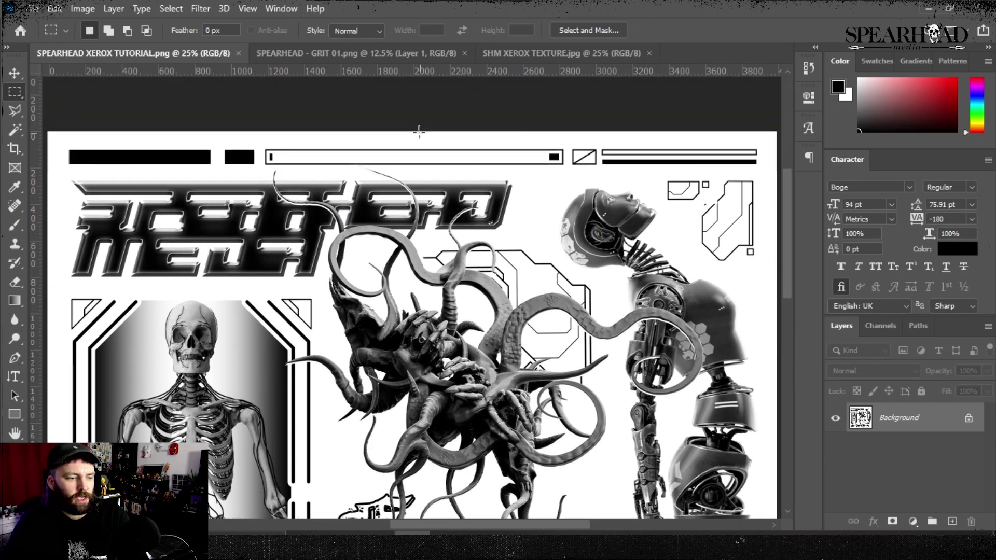
click(83, 9)
click(130, 115)
drag(664, 236, 383, 107)
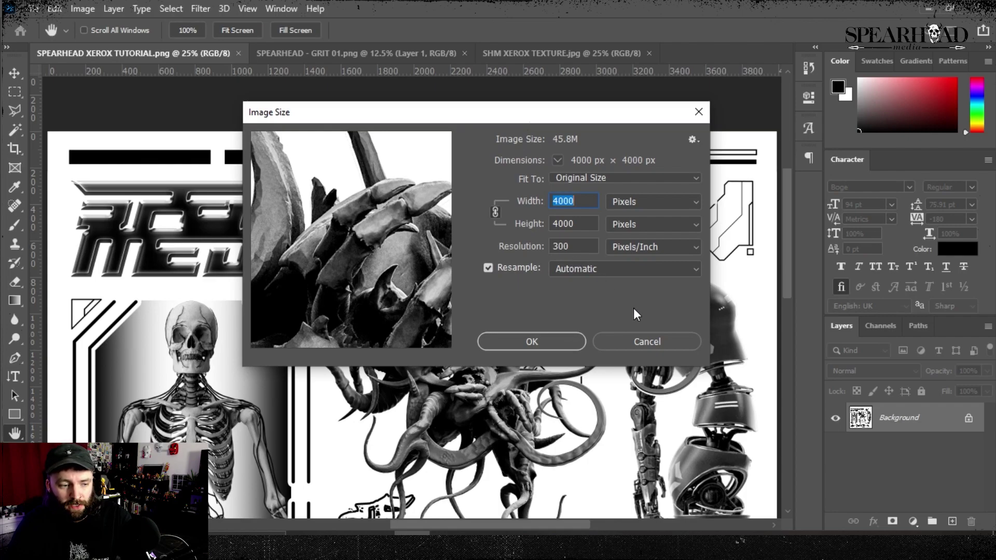
click(564, 345)
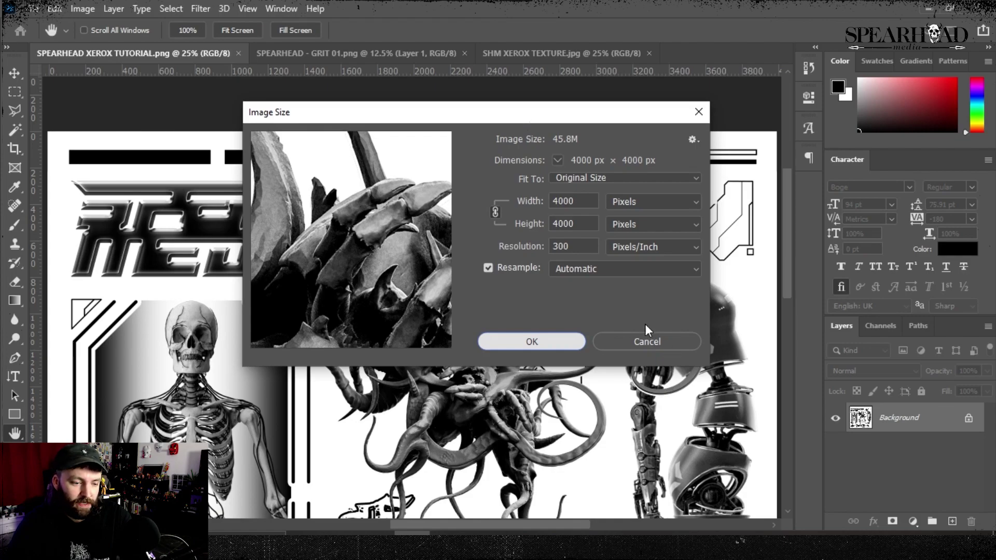
click(645, 341)
Step: Look over the whole artwork and view the SPEARHEAD - GRIT 01.png and SHM XEROX TEXTURE.jpg documents
scroll(635, 395, down, 10)
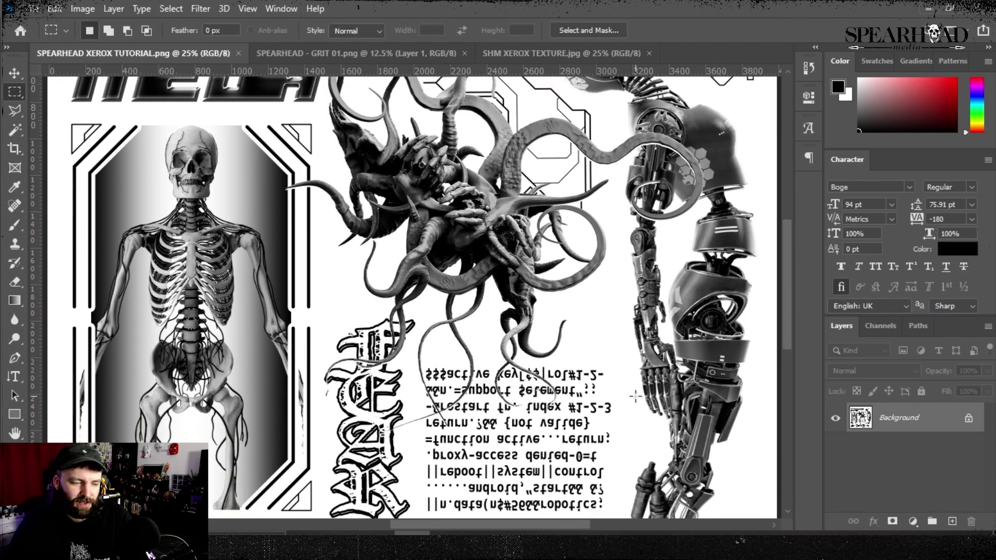
scroll(635, 397, down, 7)
scroll(635, 396, up, 7)
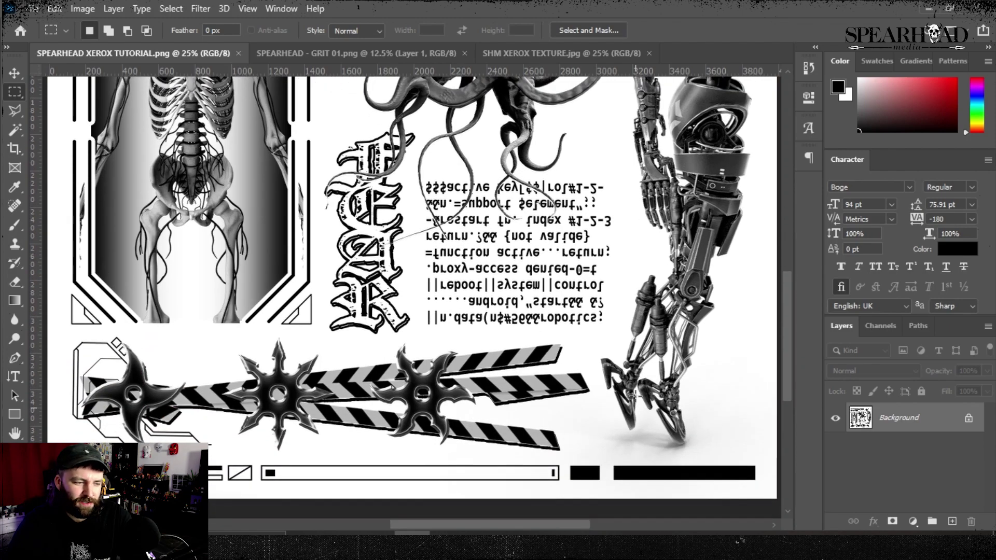
scroll(636, 396, left, 4)
scroll(635, 396, up, 7)
scroll(635, 396, right, 4)
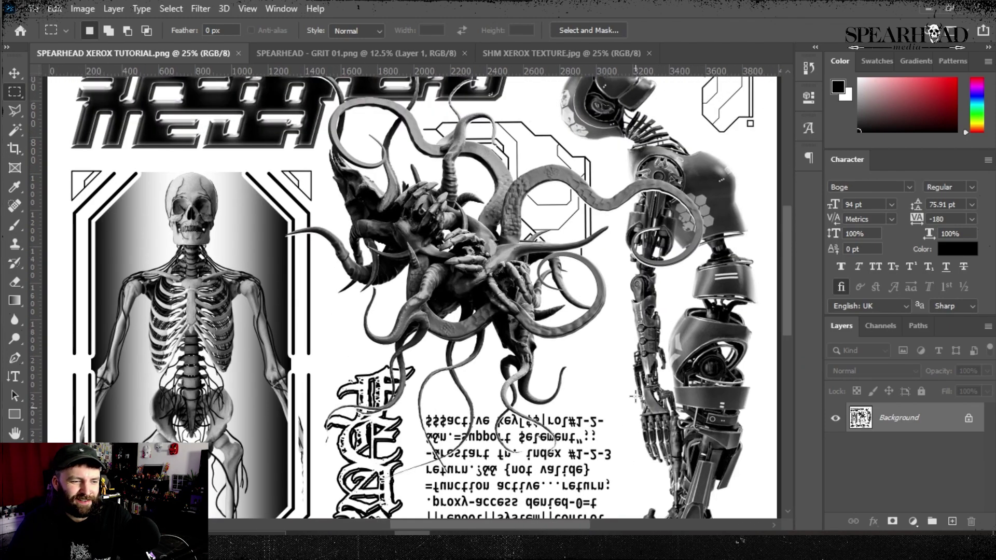
click(403, 55)
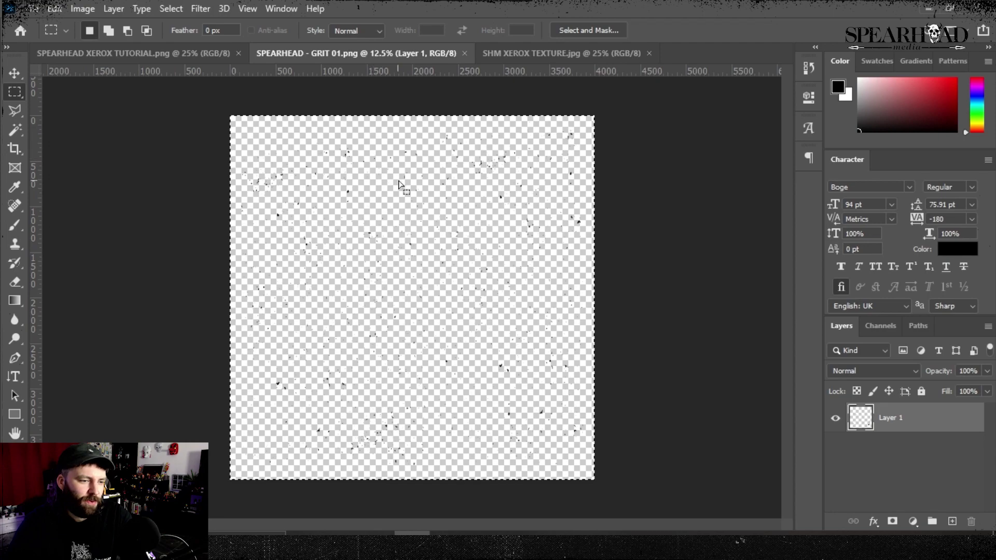
click(540, 53)
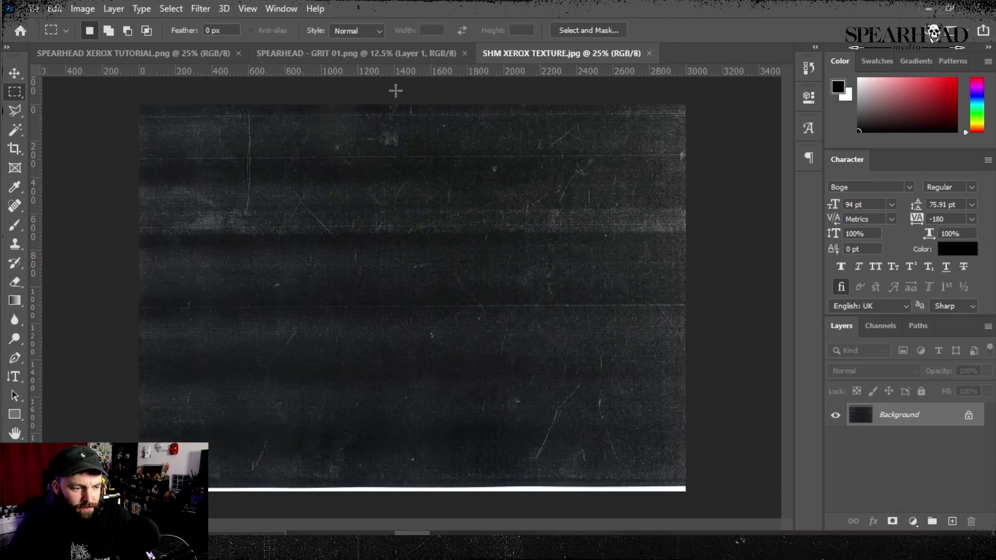
click(386, 53)
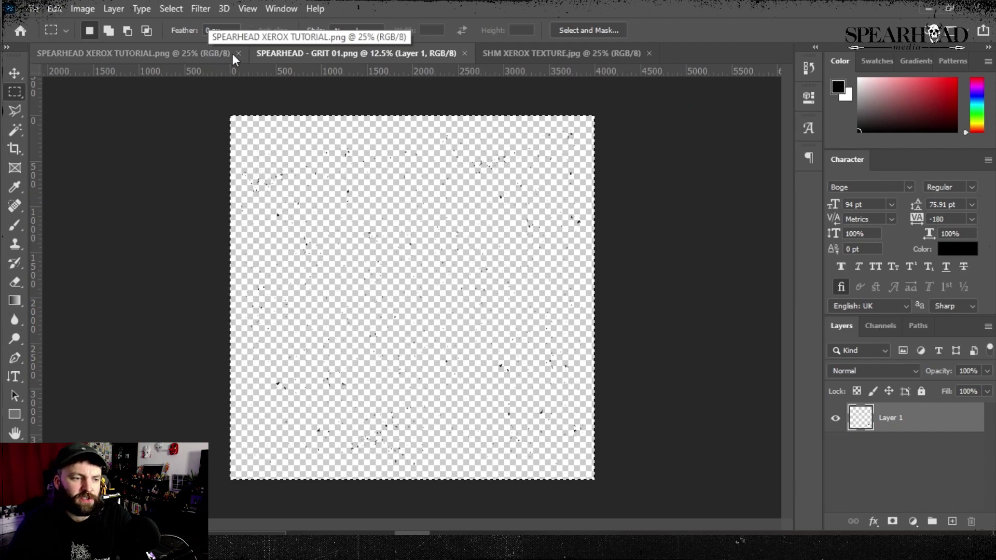
click(492, 55)
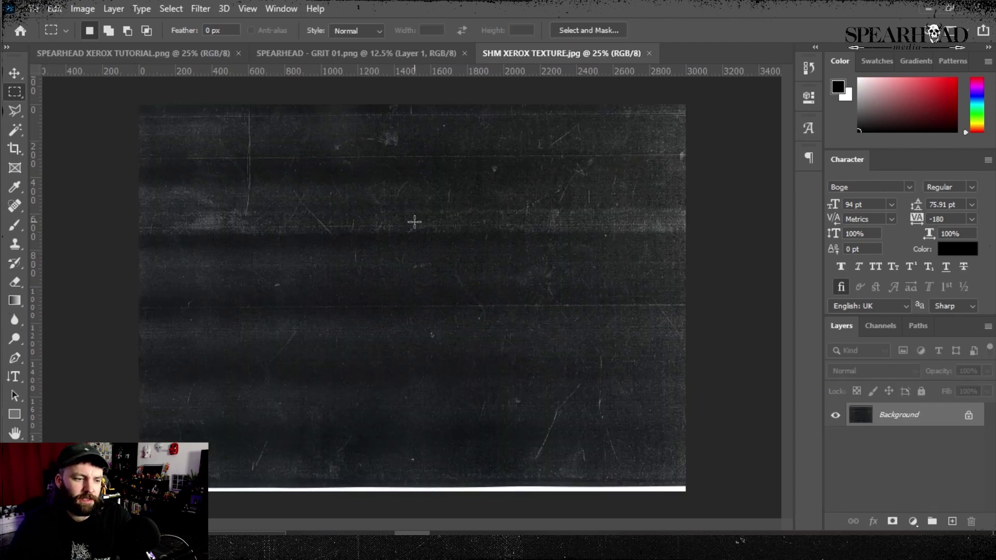
Step: Apply the Ripple filter to the artwork in SPEARHEAD XEROX TUTORIAL.png with an amount of 100% and size Medium
click(191, 55)
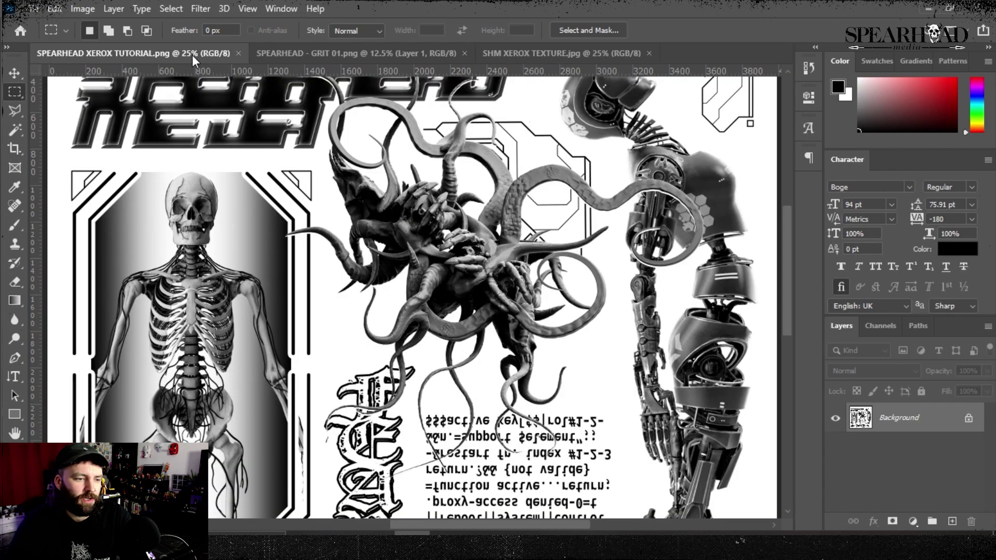
scroll(322, 206, up, 2)
click(200, 8)
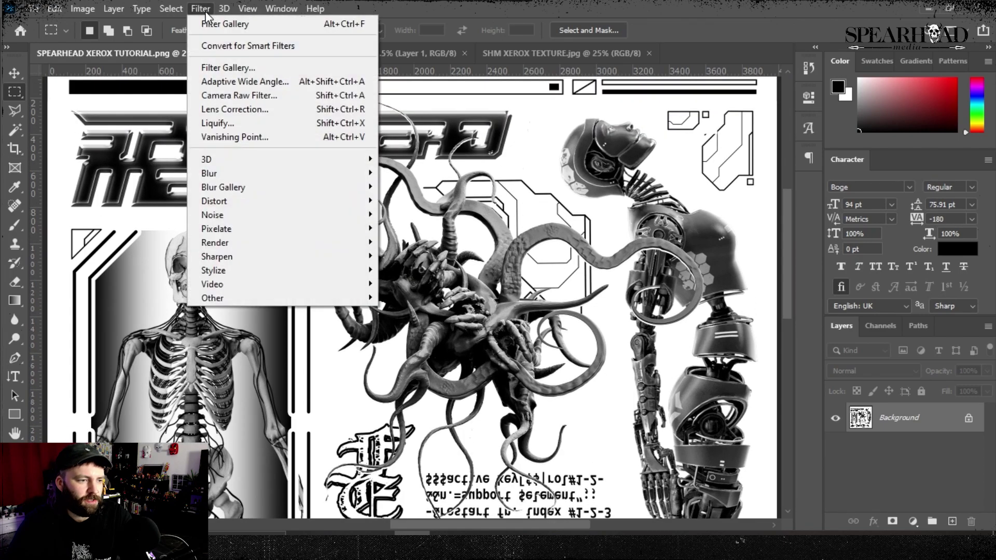
mouse_move(239, 203)
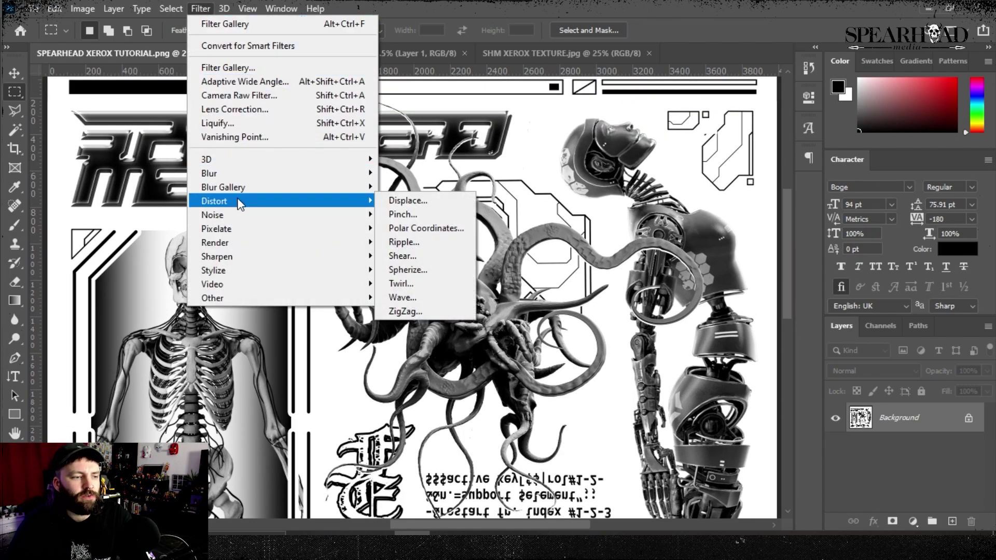
click(436, 243)
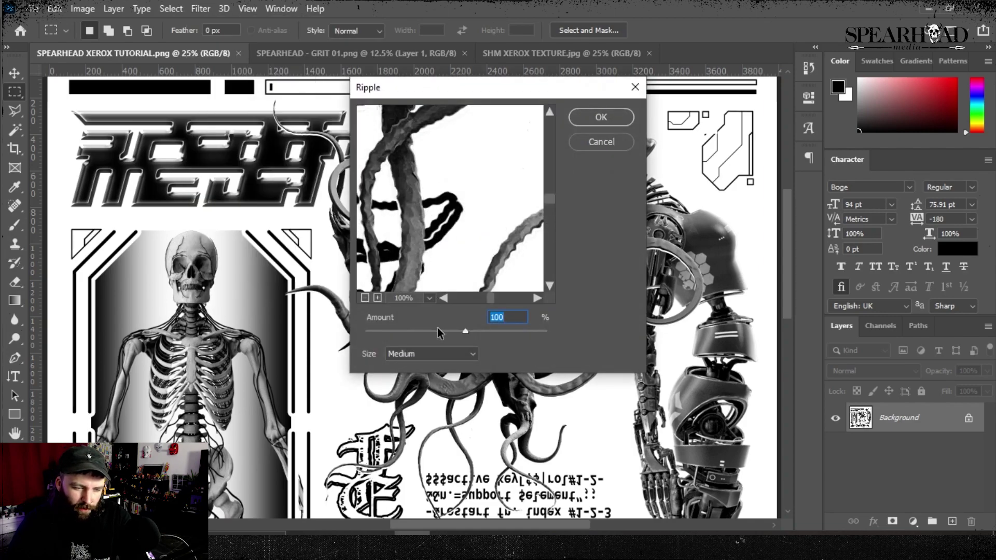
drag(387, 176, 467, 253)
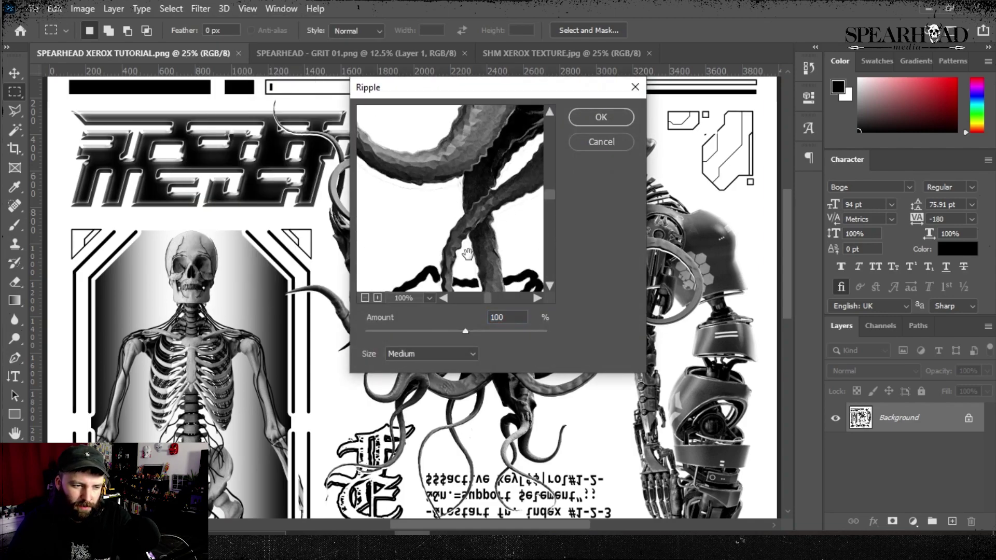
drag(451, 167, 419, 252)
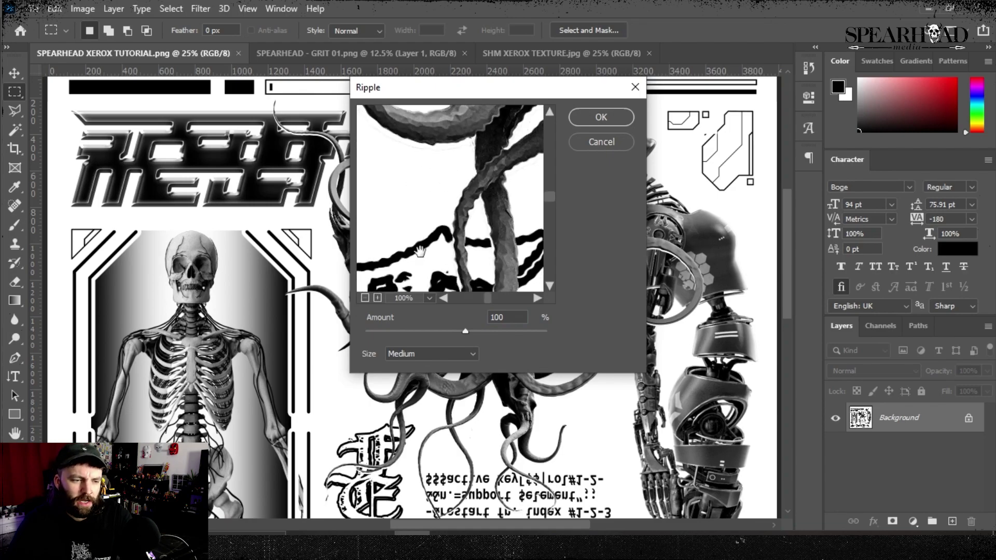
click(608, 118)
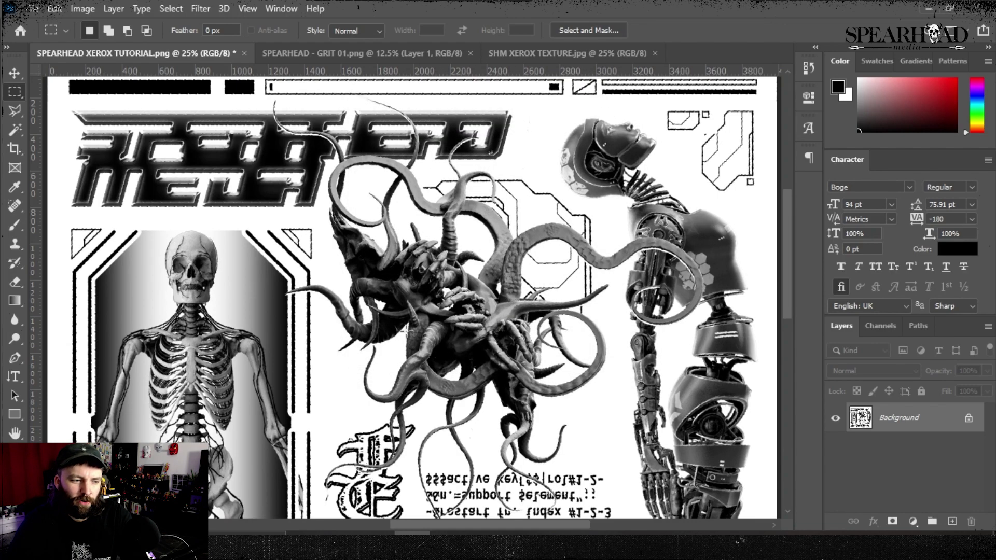
Step: Select the artwork's white areas using Color Range with Sampled Colors and a Fuzziness of 21
scroll(407, 331, down, 5)
scroll(401, 350, up, 3)
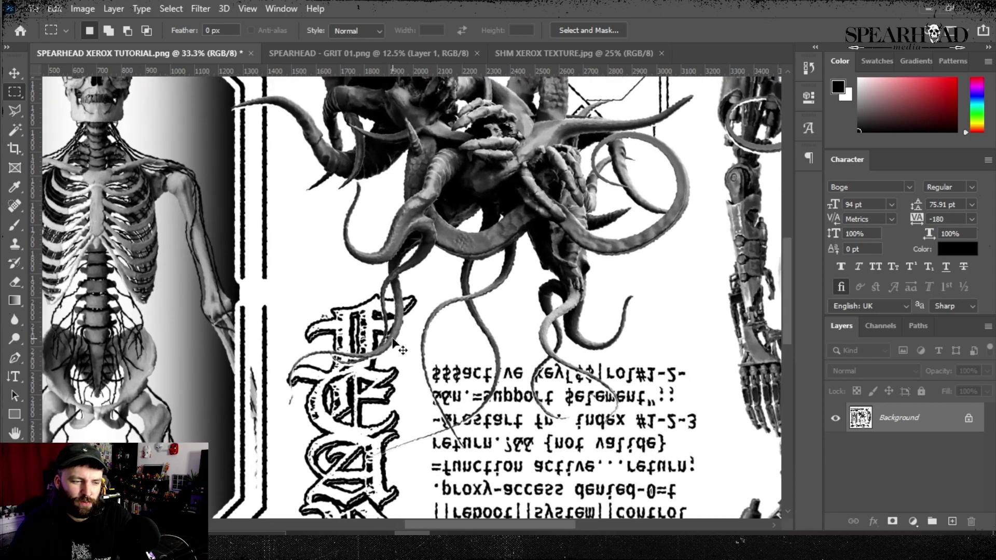
scroll(301, 266, up, 5)
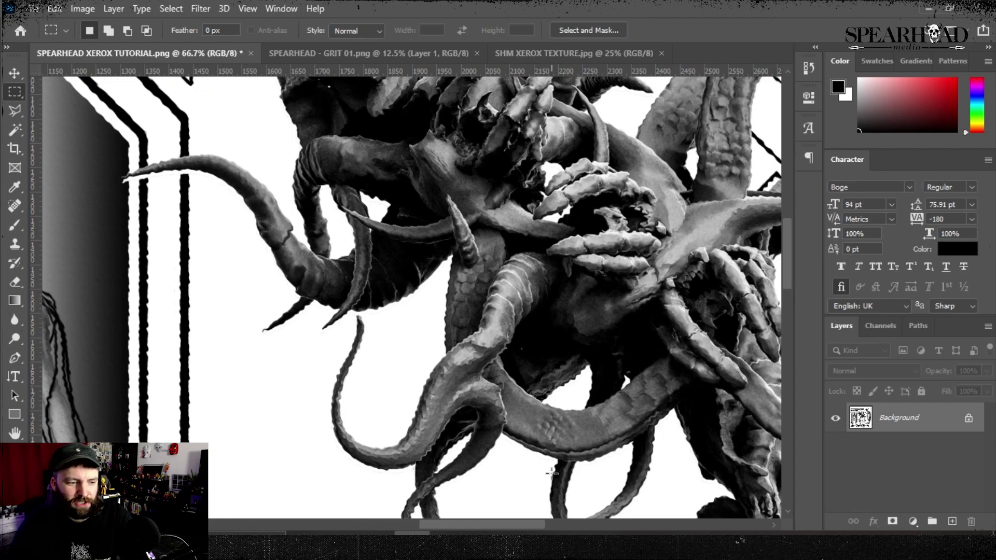
scroll(490, 202, up, 5)
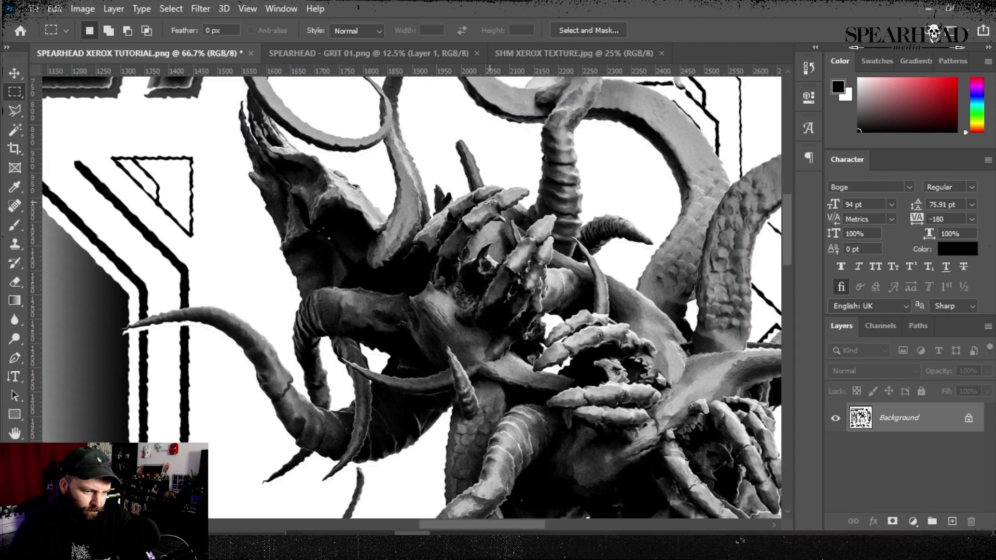
key(ctrl+0)
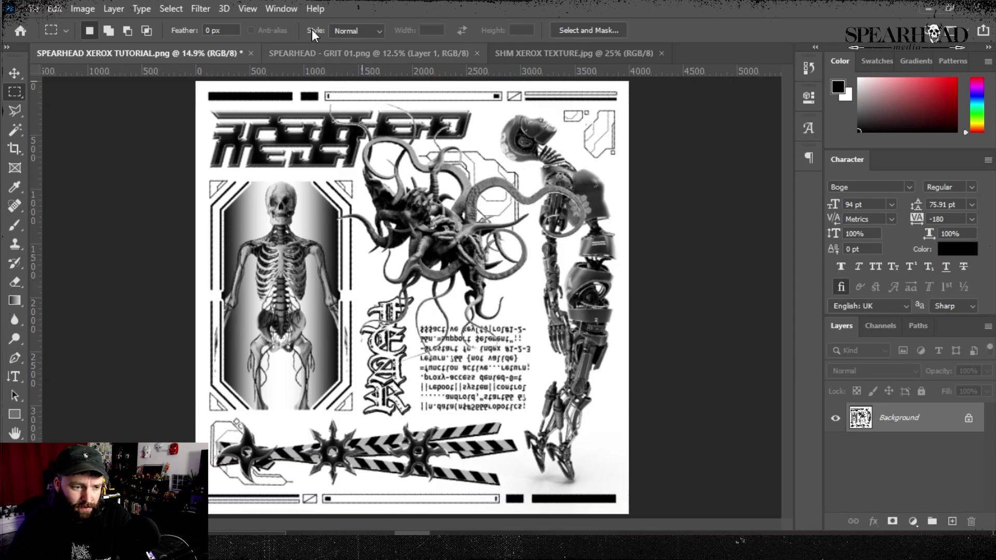
click(172, 9)
click(196, 151)
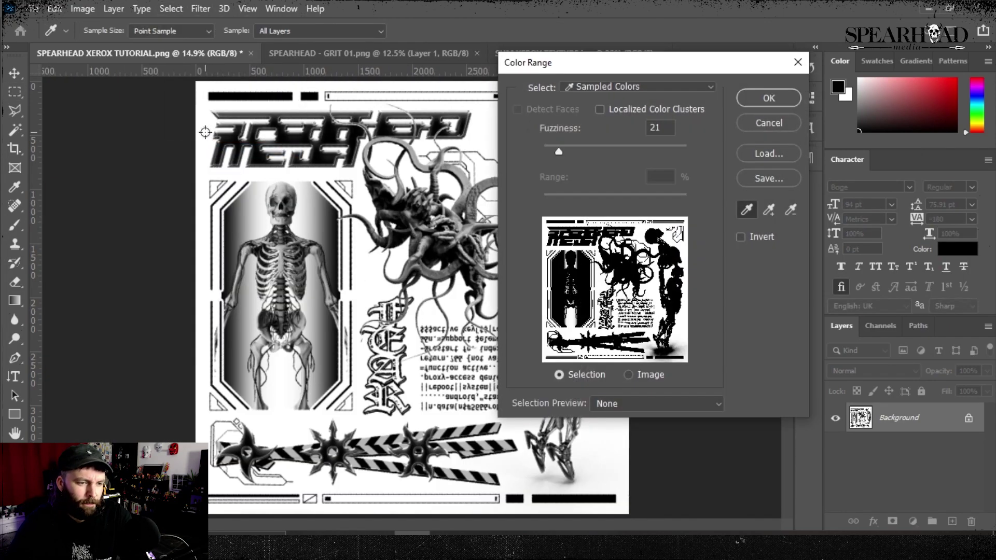
drag(575, 151, 587, 148)
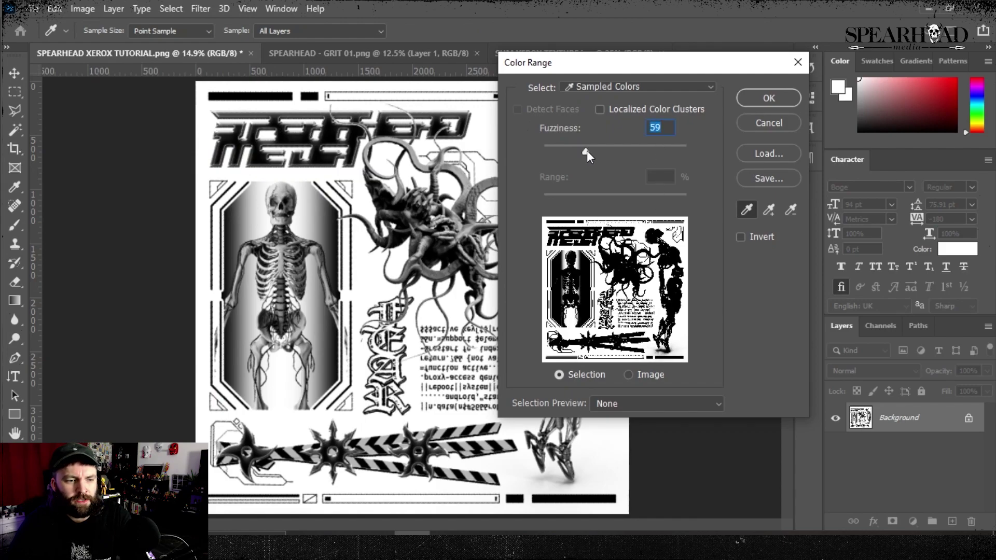
text(21)
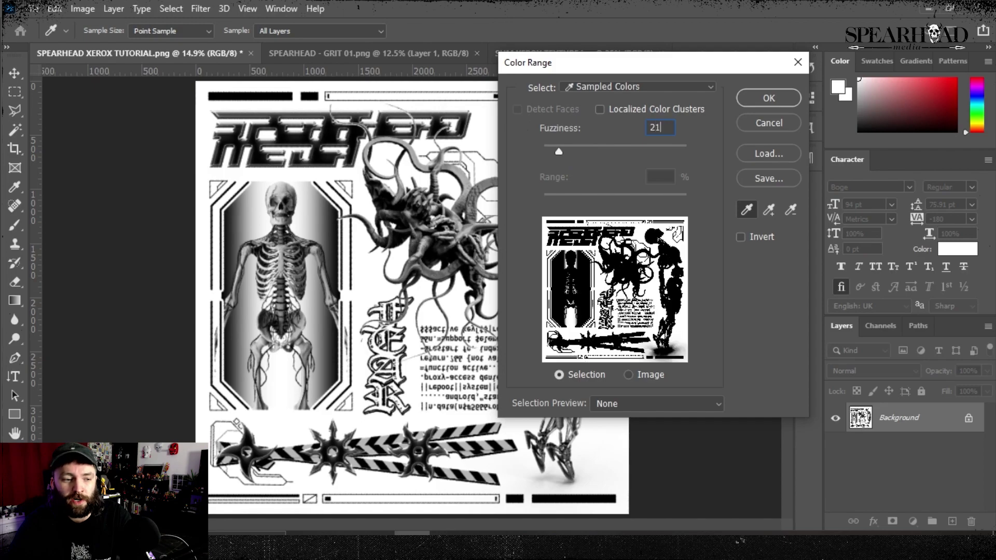
key(Return)
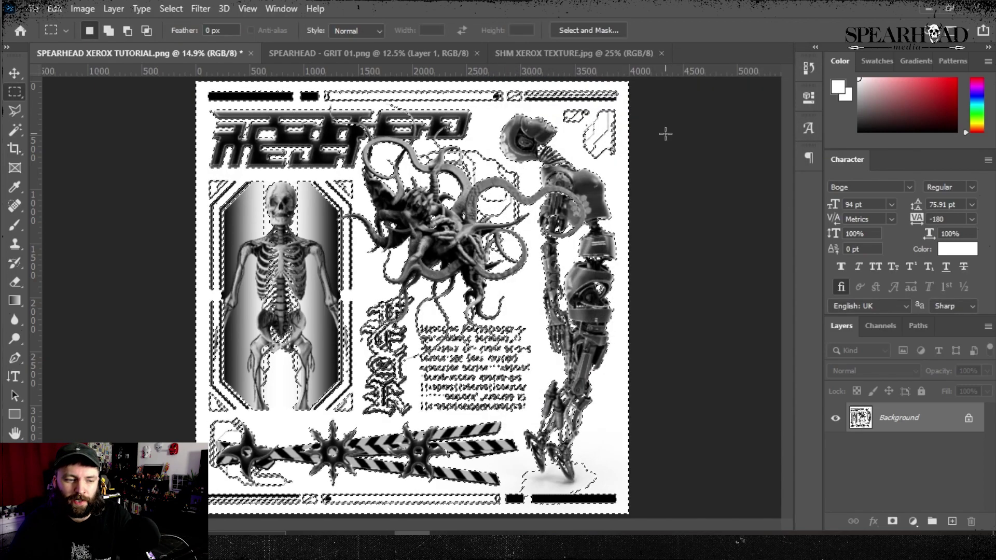
Step: Duplicate the Background layer, delete the selected white areas from the copy and clear the selection
right_click(898, 418)
click(902, 260)
key(Return)
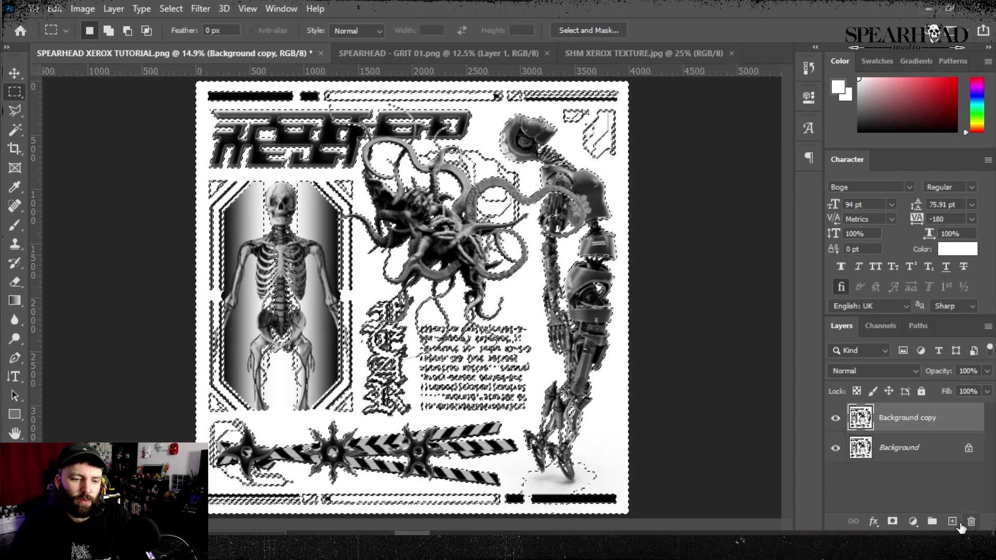
key(ctrl+d)
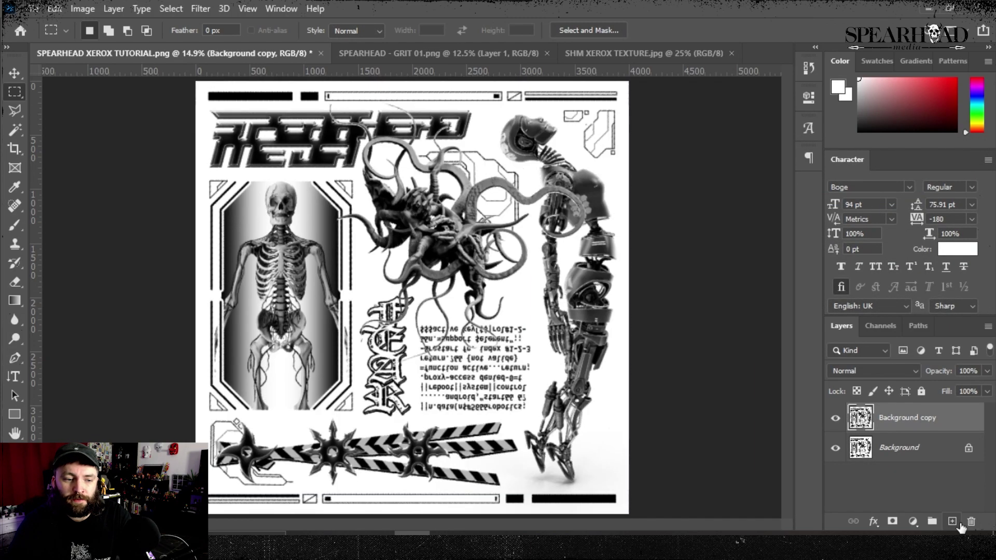
Step: Add a new layer beneath the Background copy layer and fill it with white
click(953, 521)
drag(913, 418, 924, 457)
key(shift+F5)
key(Return)
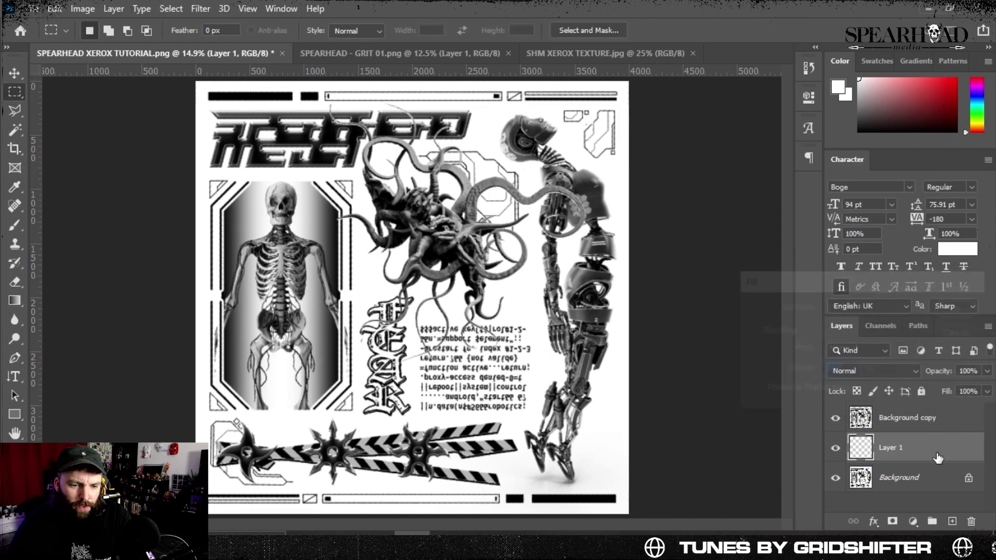
Step: Hide the original Background layer and toggle the white layer off and on to check the cut-out artwork
click(836, 478)
click(841, 447)
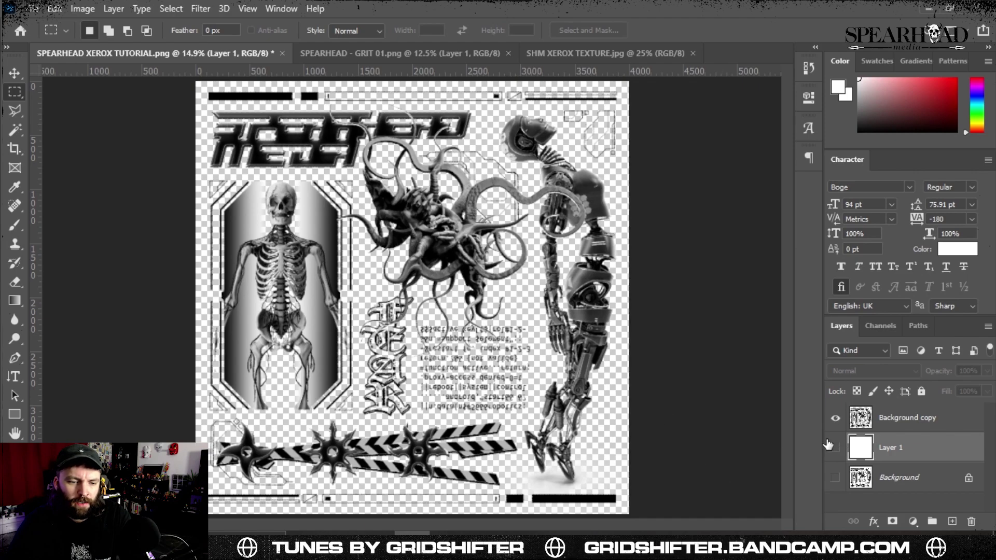
click(835, 449)
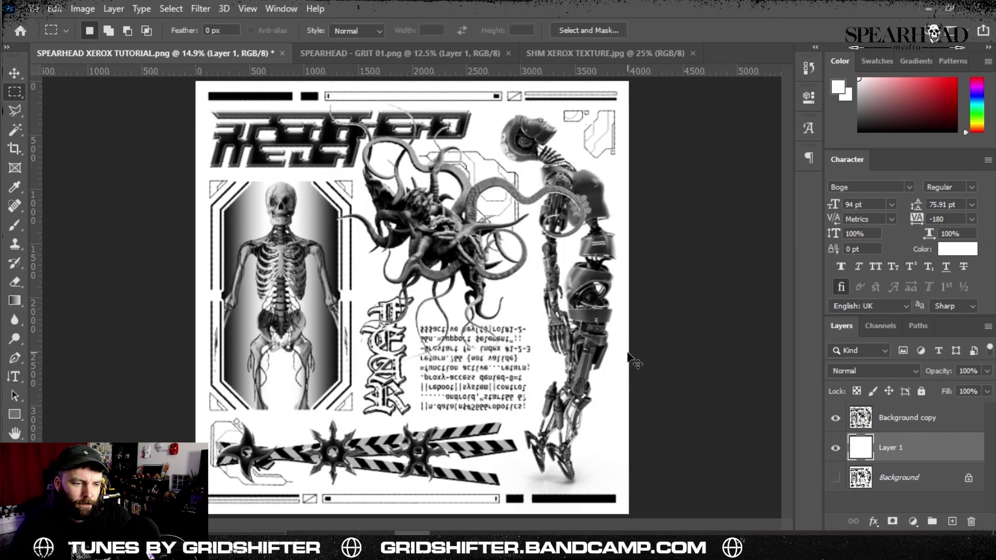
key(ctrl+plus)
key(ctrl+plus)
scroll(502, 283, up, 3)
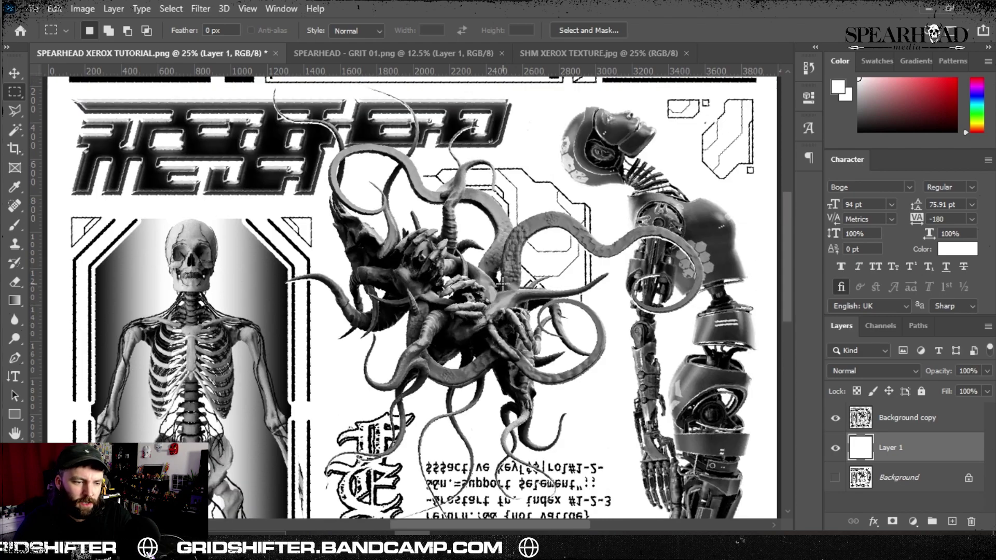
click(83, 9)
mouse_move(114, 47)
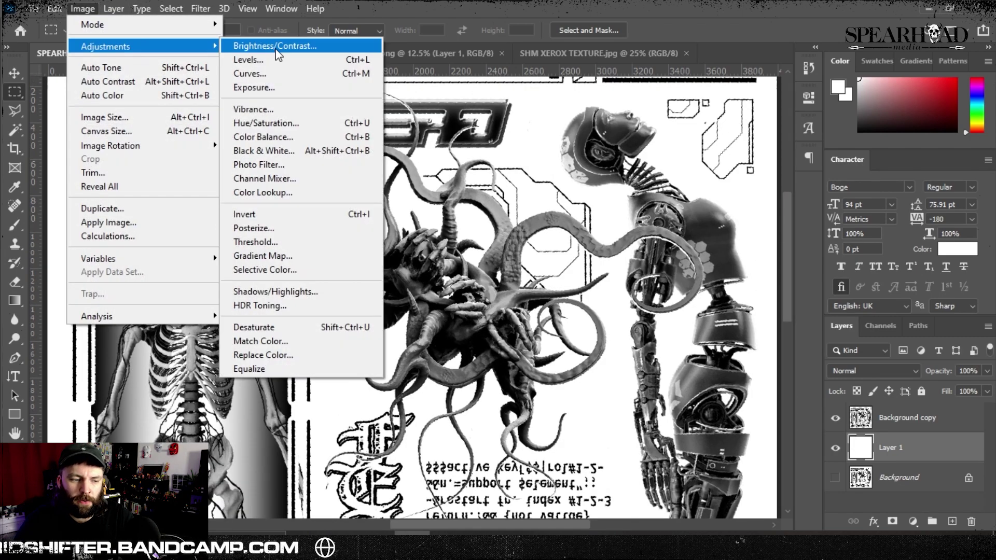
click(266, 61)
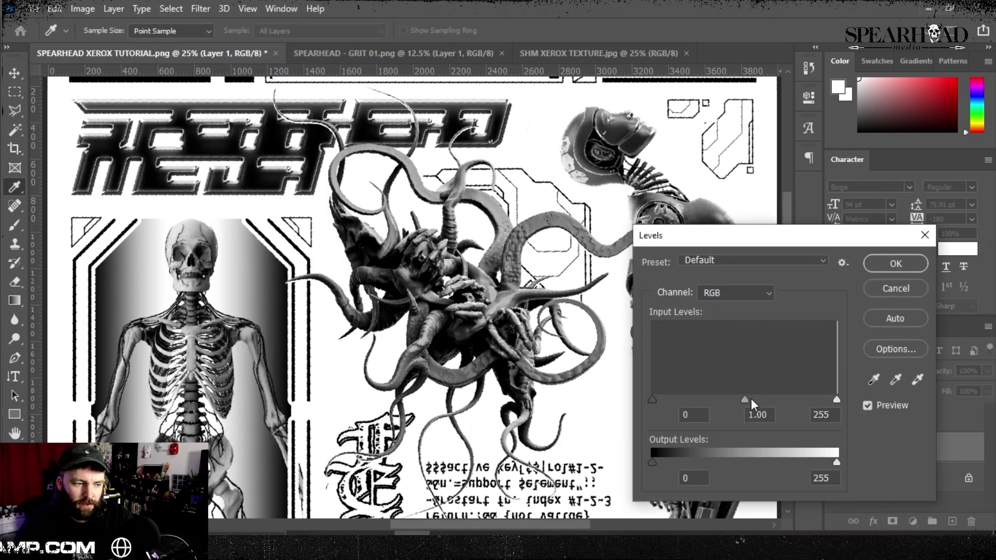
click(895, 288)
Step: Lighten the midtones of the Background copy layer with Levels, setting the midtone input to 1.18
click(905, 418)
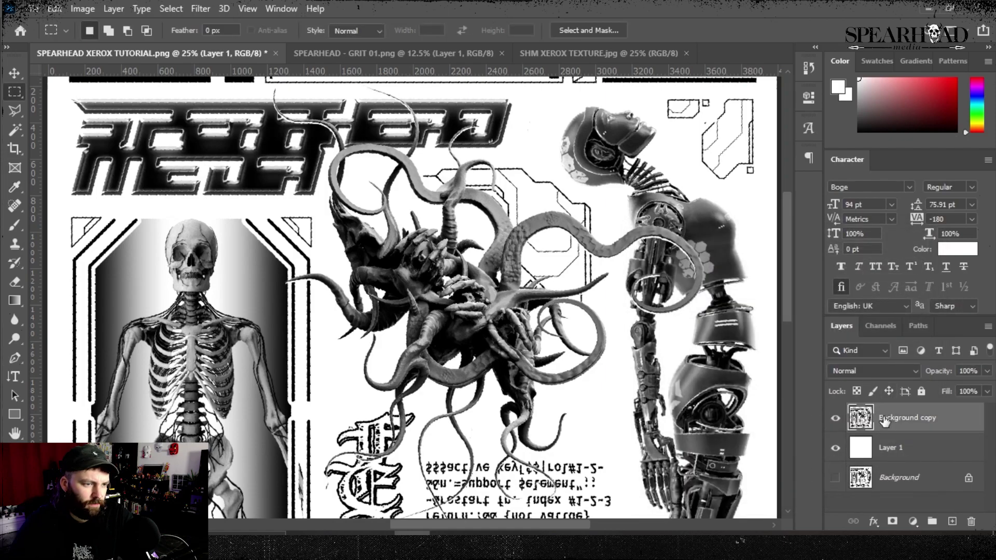
click(83, 9)
mouse_move(104, 43)
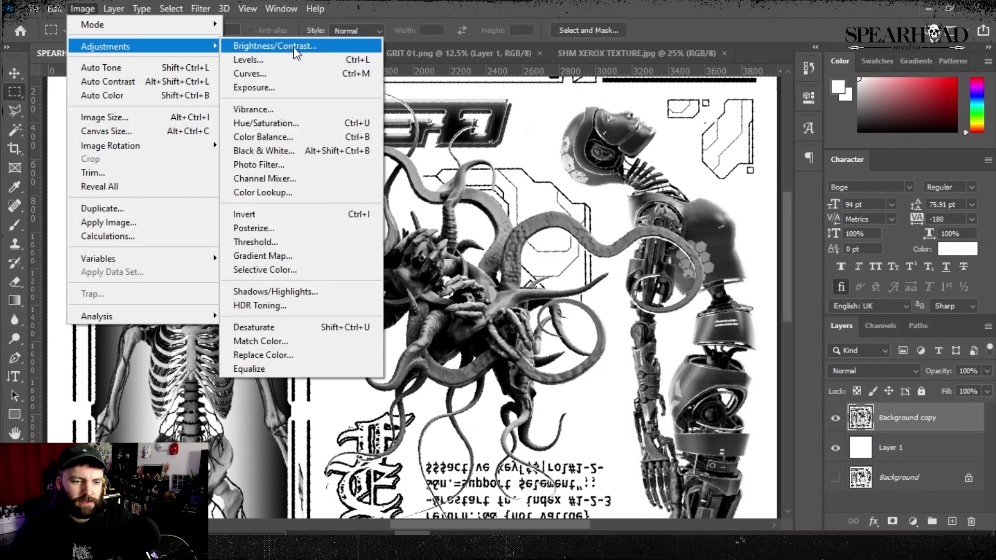
click(293, 58)
drag(743, 399, 734, 399)
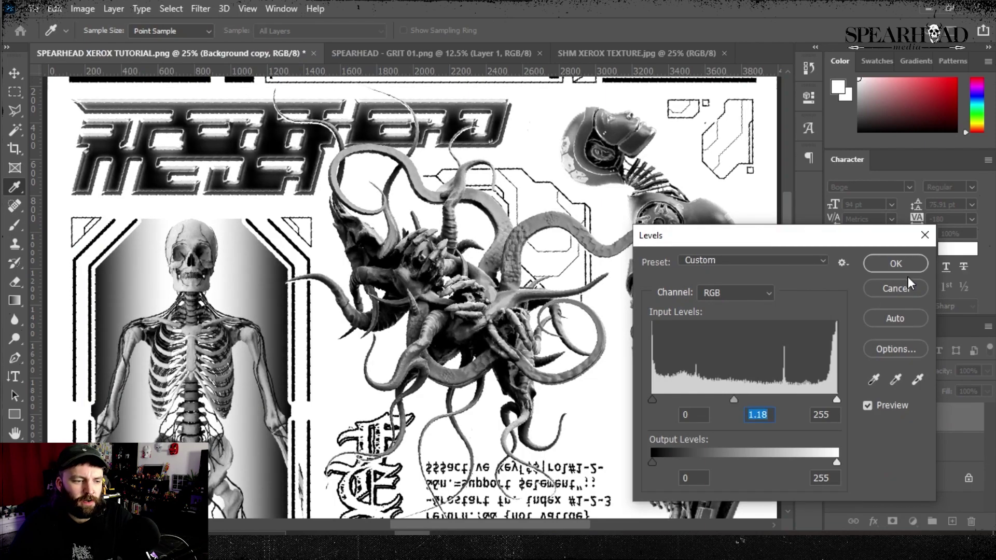
click(899, 265)
scroll(596, 281, up, 2)
scroll(596, 281, down, 4)
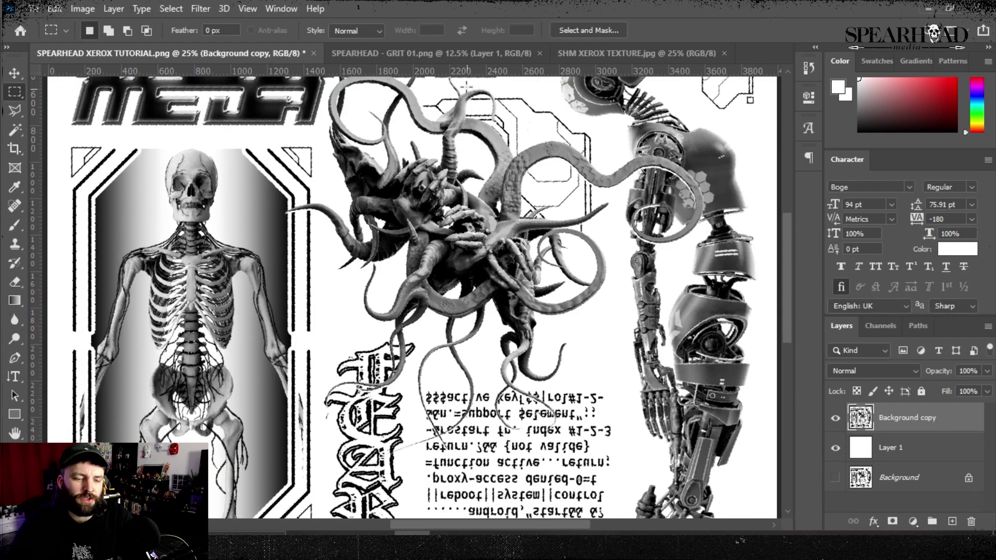
Step: Copy the speckle texture from SPEARHEAD - GRIT 01.png and paste it as a layer into SPEARHEAD XEROX TUTORIAL.png
click(447, 52)
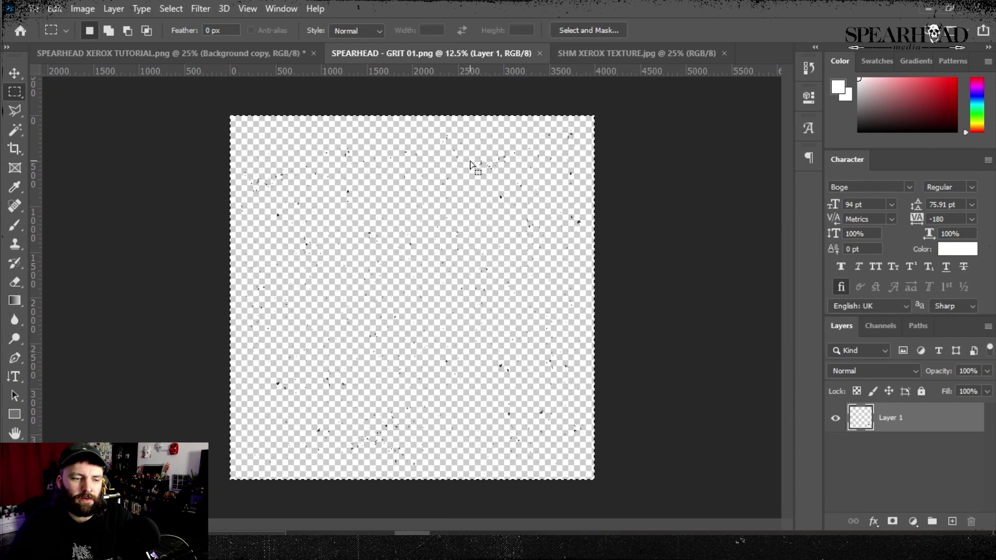
click(285, 56)
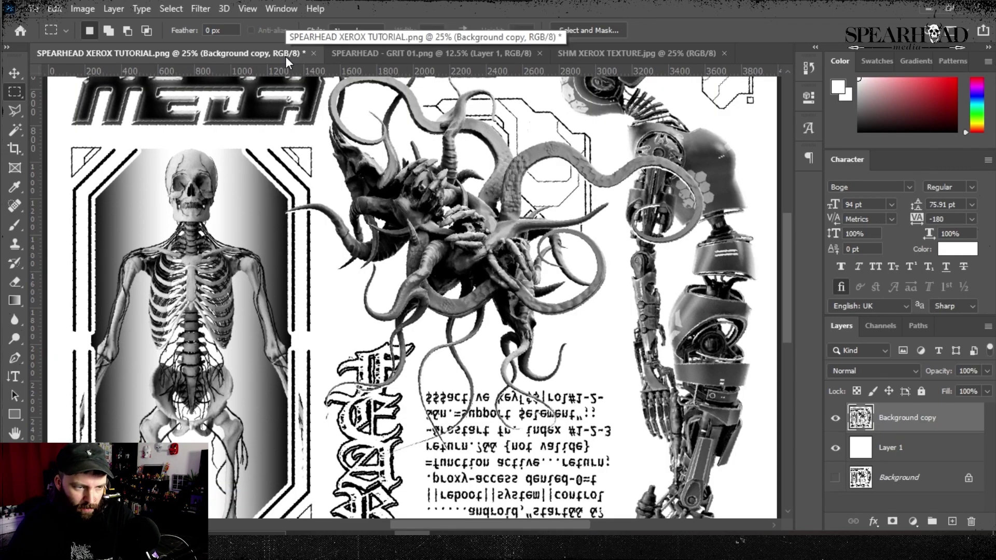
key(ctrl+minus)
key(ctrl+minus)
key(ctrl+v)
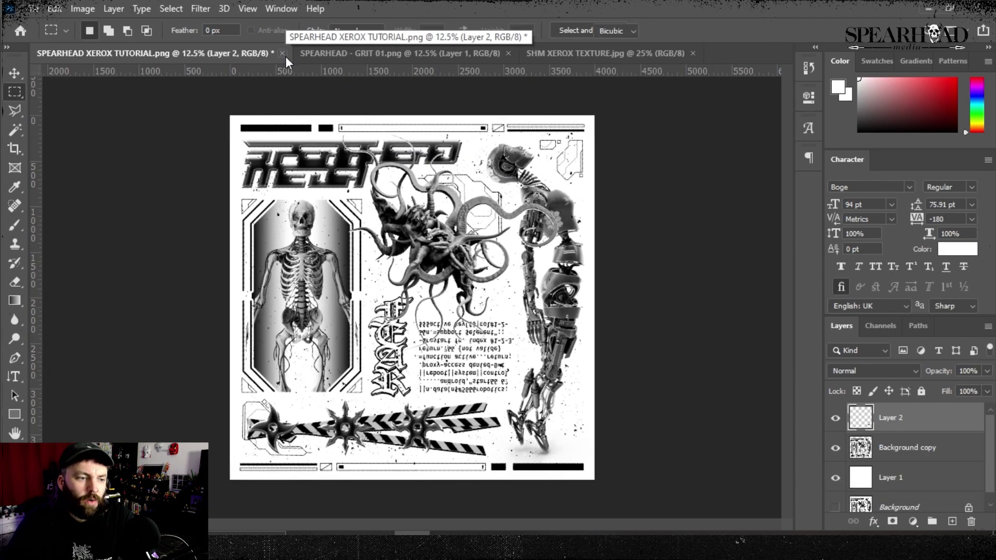
Step: Scale the pasted grit layer down to about 58.46% and position it over the artwork's lower-left area
key(ctrl+t)
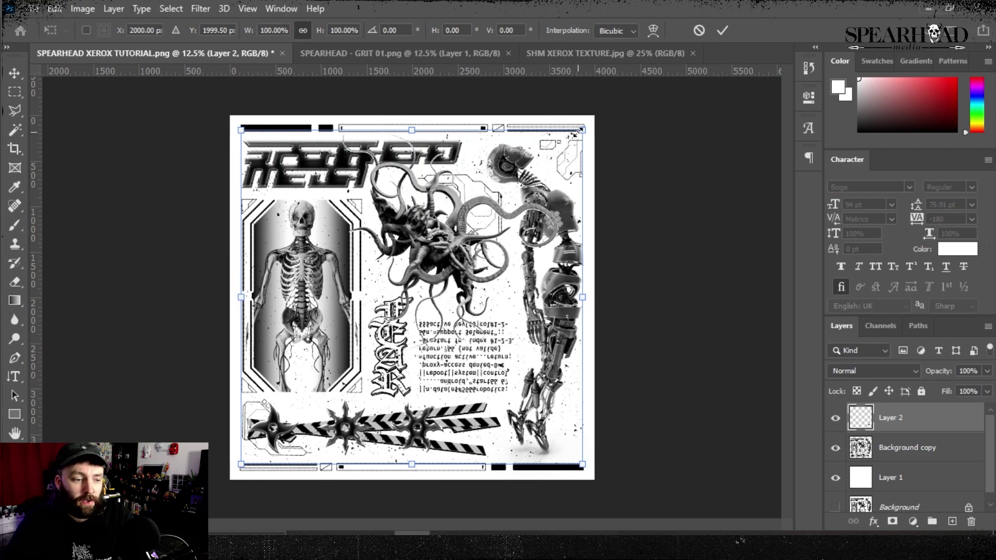
drag(578, 132, 425, 203)
drag(405, 289, 384, 308)
drag(442, 260, 403, 274)
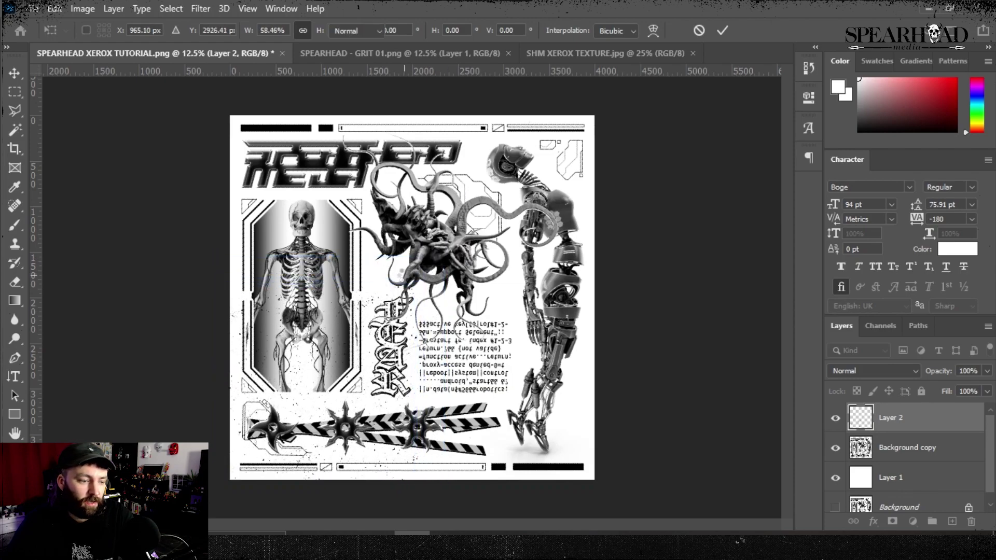
key(Return)
key(m)
Step: Duplicate the scaled grit layer and shift the copy horizontally to about X 3107 px, covering the artwork's lower-right area
right_click(907, 415)
click(814, 78)
key(Return)
key(ctrl+t)
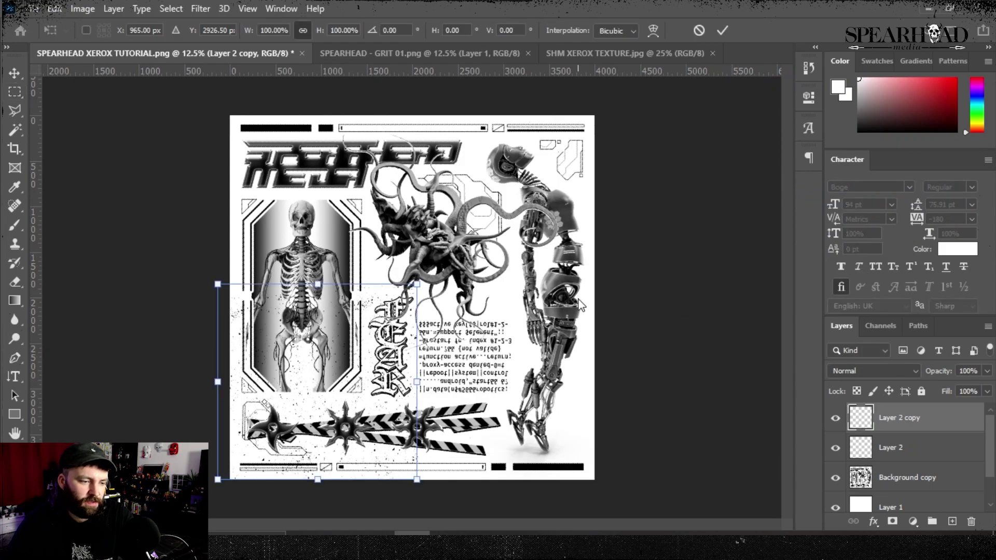
drag(365, 336, 566, 319)
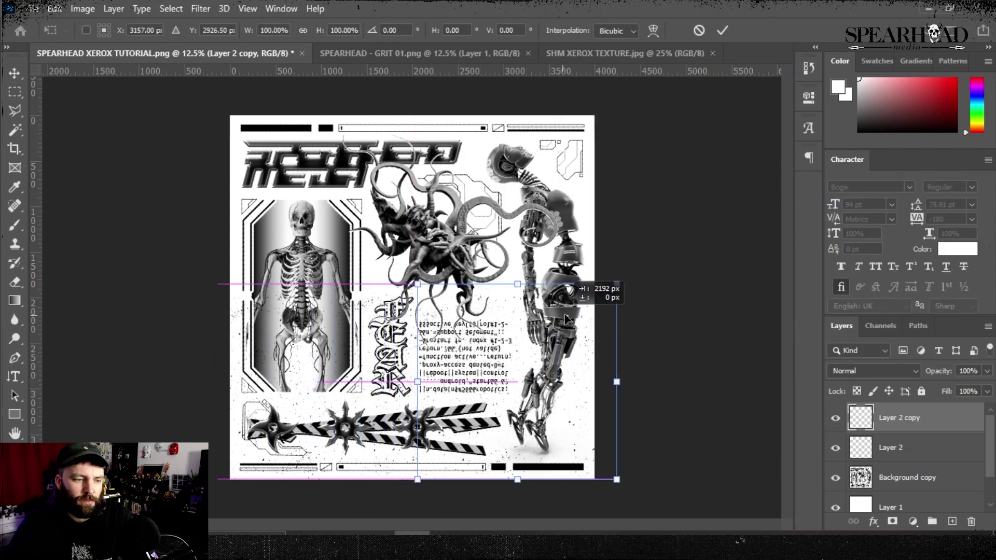
key(shift+Left)
key(shift+Left)
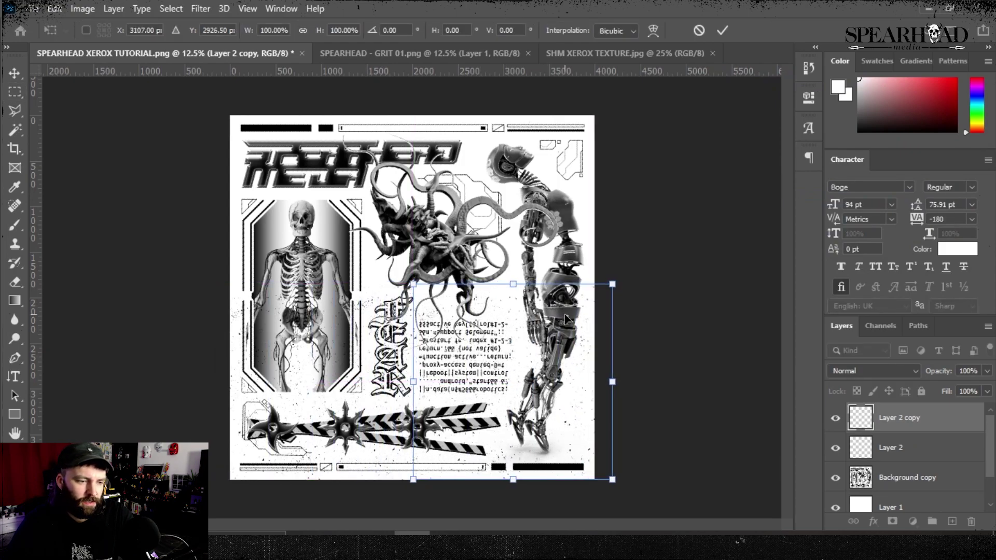
key(Return)
key(m)
Step: Merge Layer 2 and Layer 2 copy into a single grit layer
shift+click(896, 451)
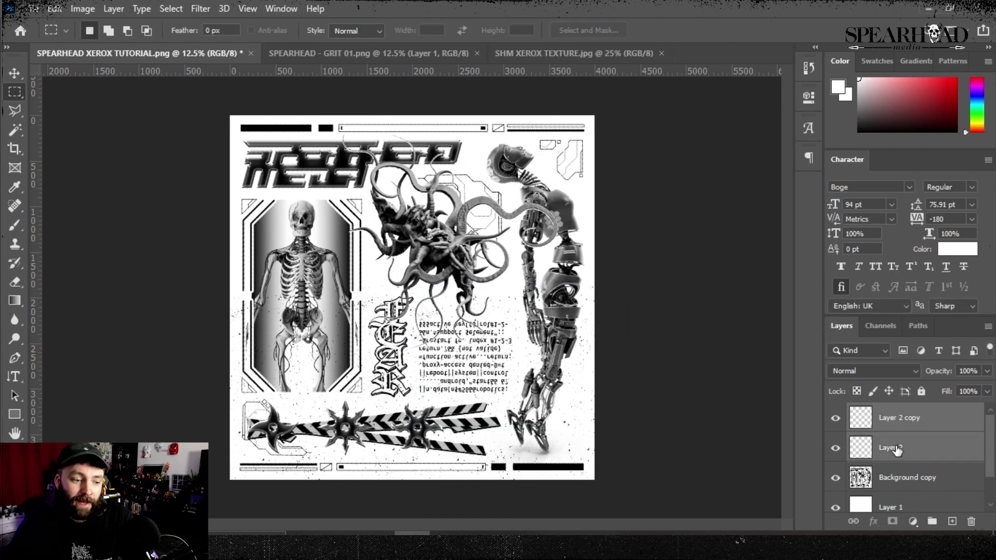
right_click(898, 449)
click(888, 431)
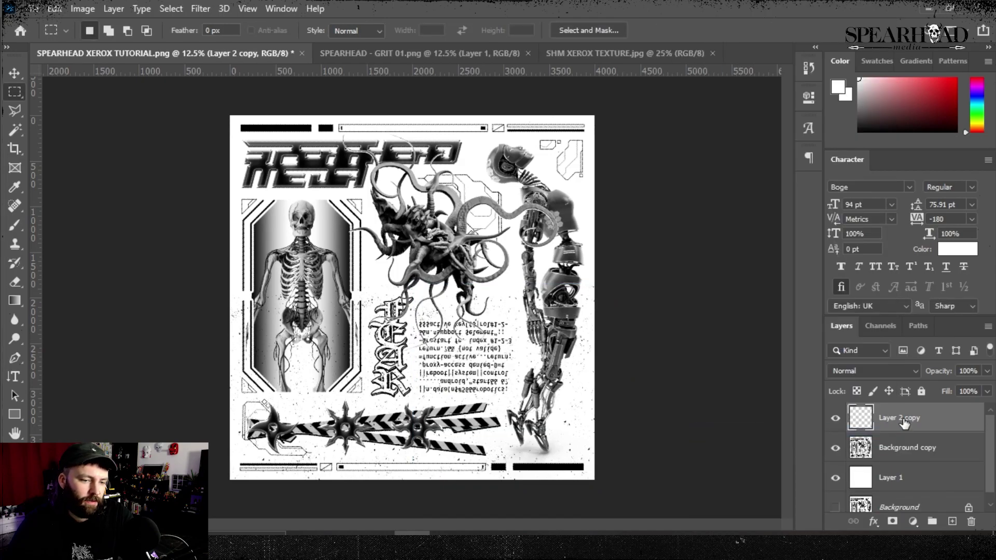
Step: Duplicate the merged grit layer and place the copy over the artwork's upper half, flipped to -100% width and height
right_click(888, 428)
click(747, 78)
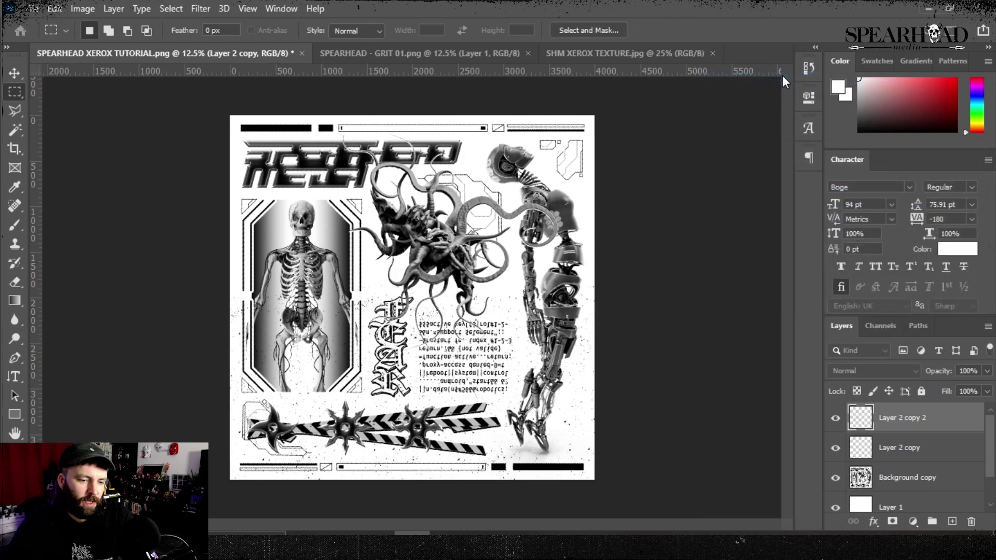
key(ctrl+t)
drag(643, 233, 332, 212)
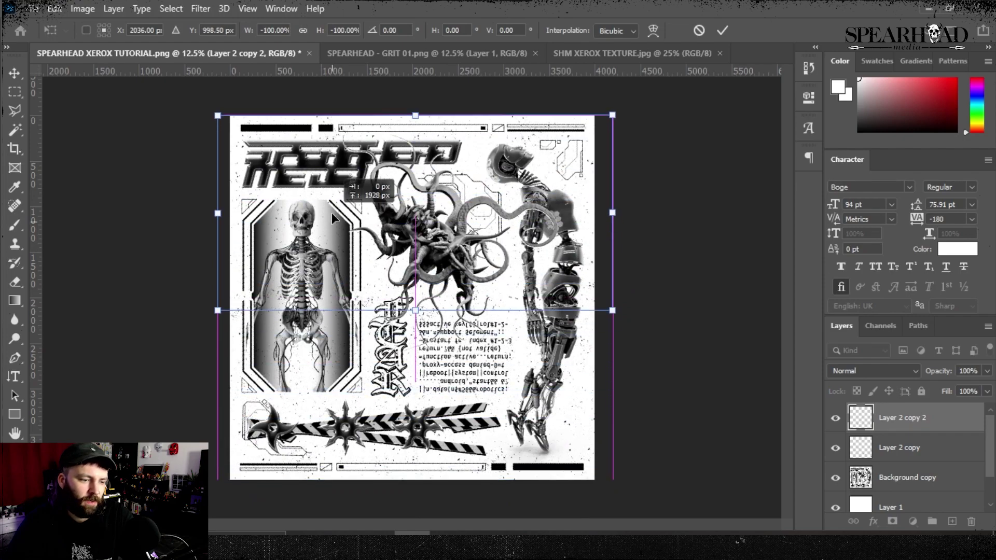
key(Return)
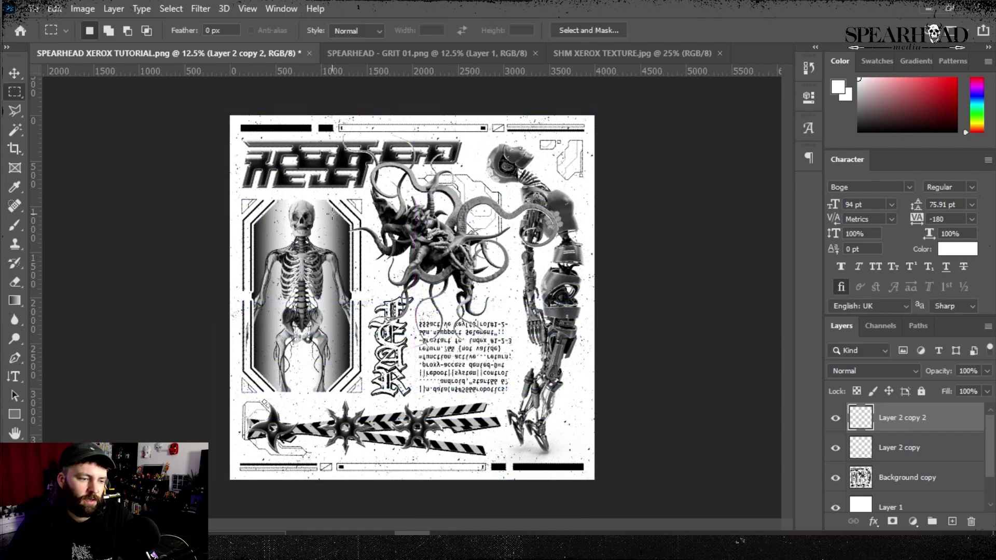
Step: Merge Layer 2 copy 2 with Layer 2 copy so one grit layer covers the whole artwork
key(ctrl+plus)
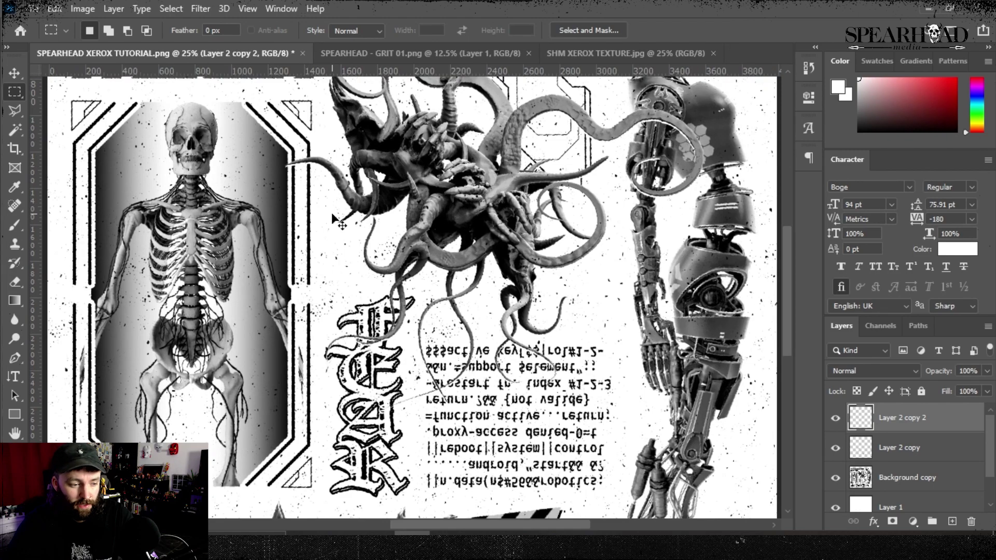
key(ctrl+plus)
key(ctrl+minus)
key(ctrl+minus)
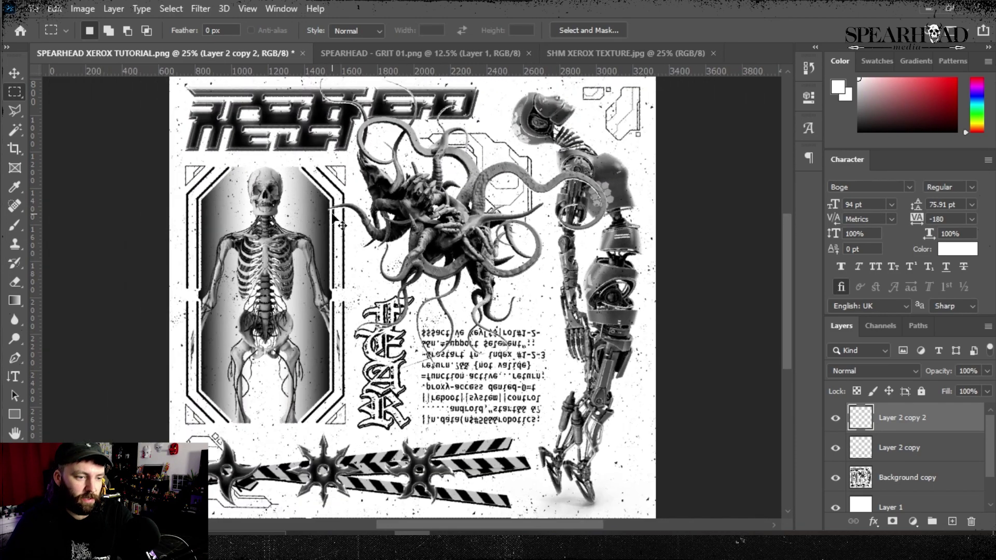
shift+click(912, 449)
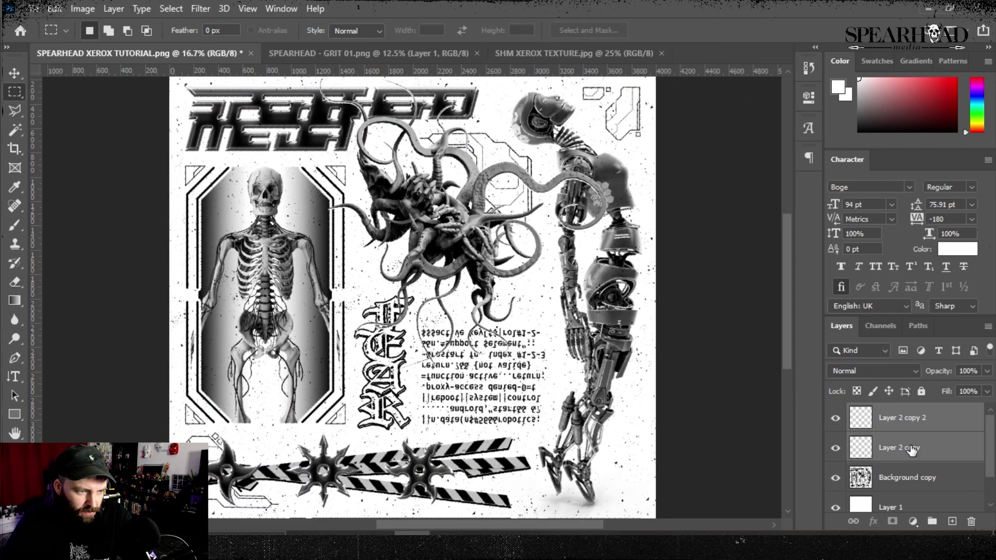
right_click(913, 448)
click(853, 432)
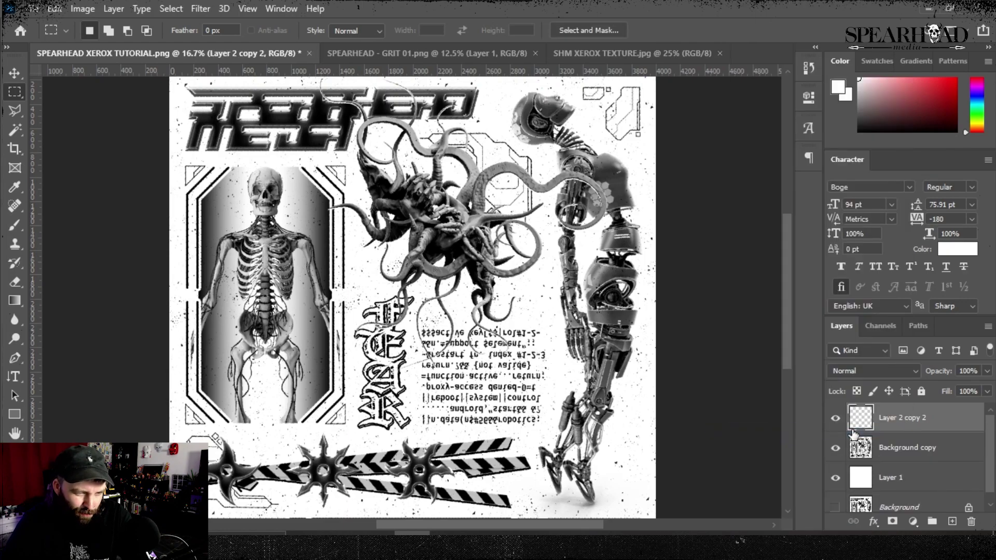
Step: Duplicate the full-canvas grit layer and flip the copy to add denser speckles
right_click(910, 420)
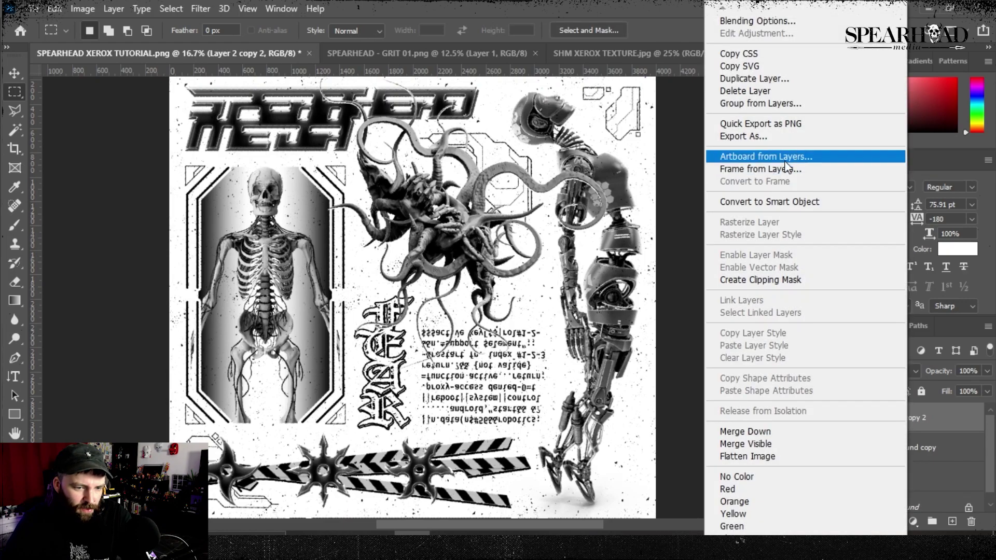
click(774, 80)
key(Return)
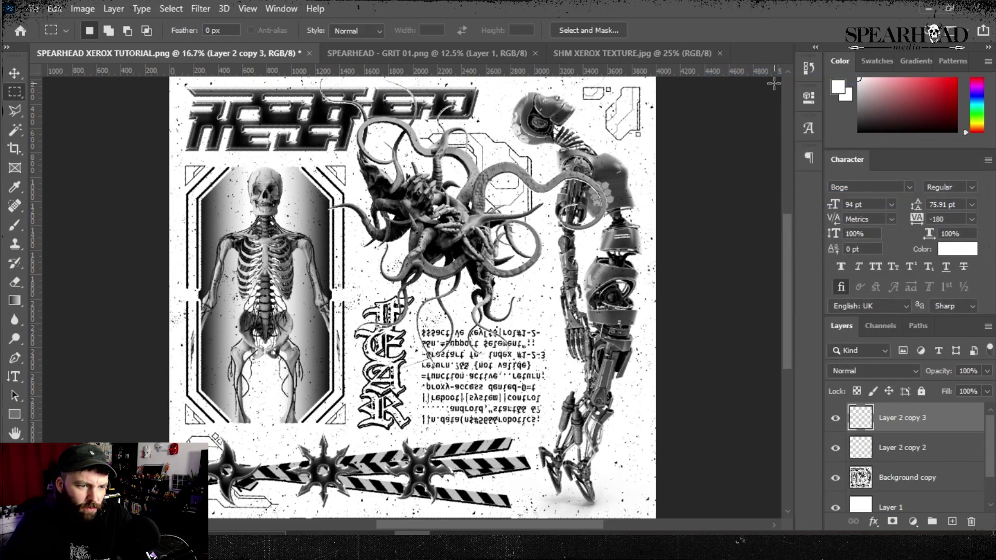
click(60, 10)
mouse_move(118, 342)
click(306, 327)
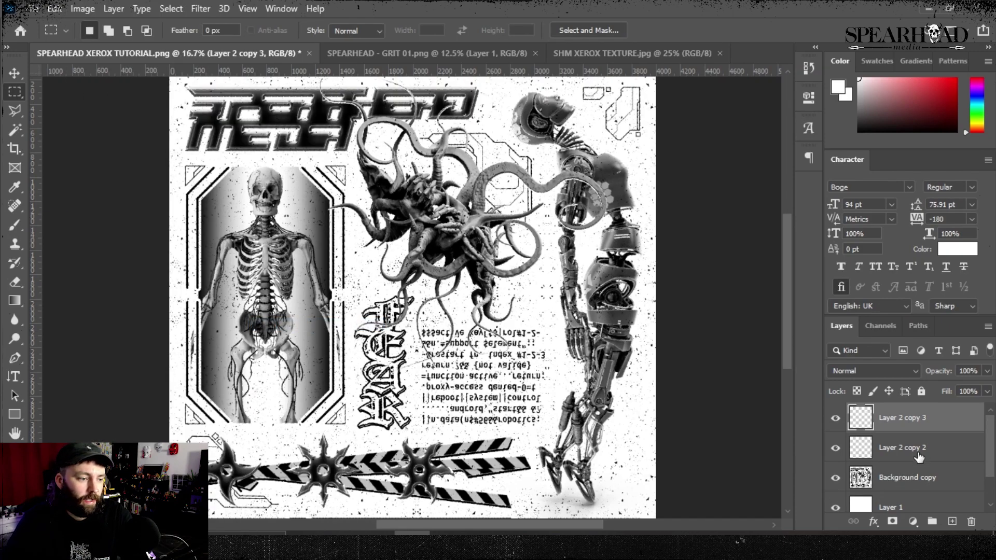
Step: Rotate the flipped grit copy with Free Transform to vary its speckle pattern
right_click(910, 425)
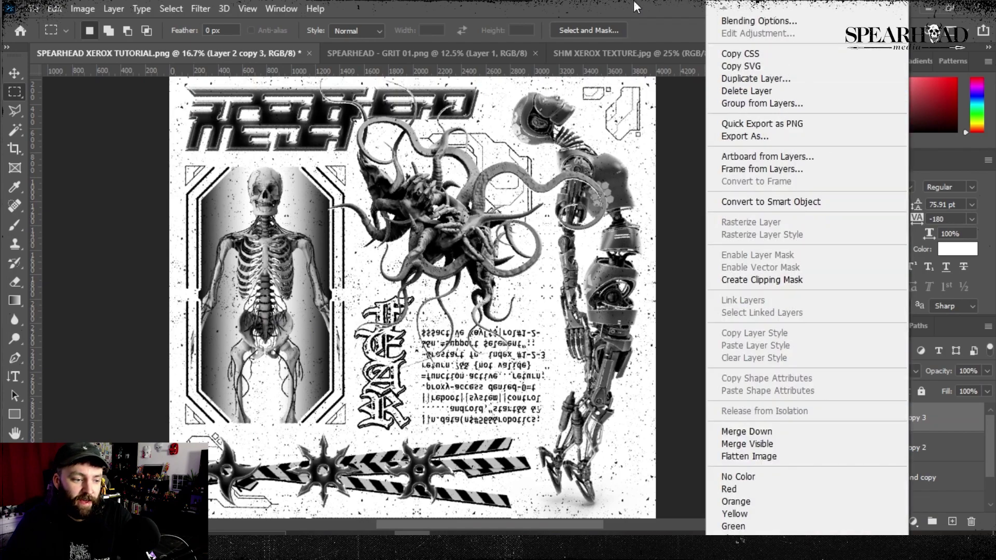
click(613, 35)
key(ctrl+t)
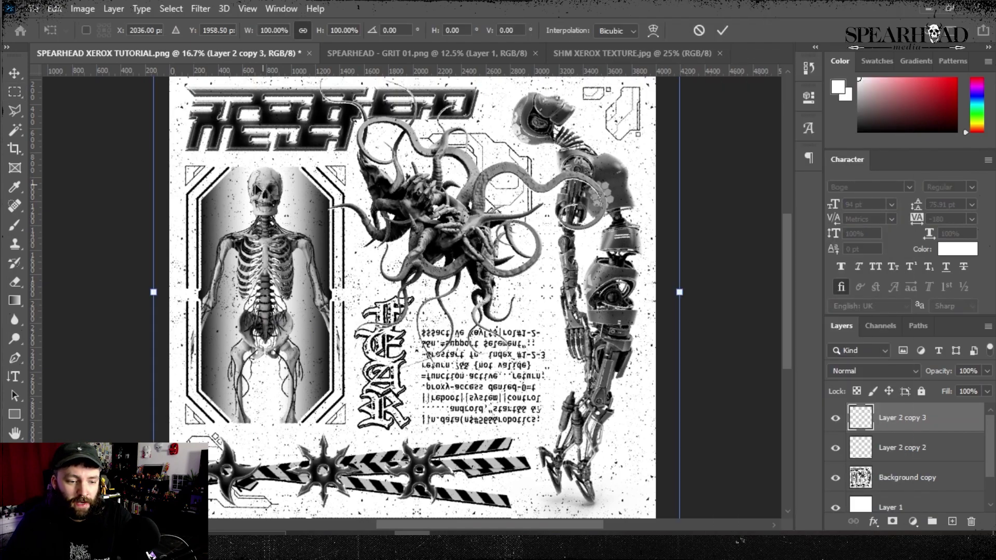
drag(87, 175, 528, 378)
key(Return)
key(m)
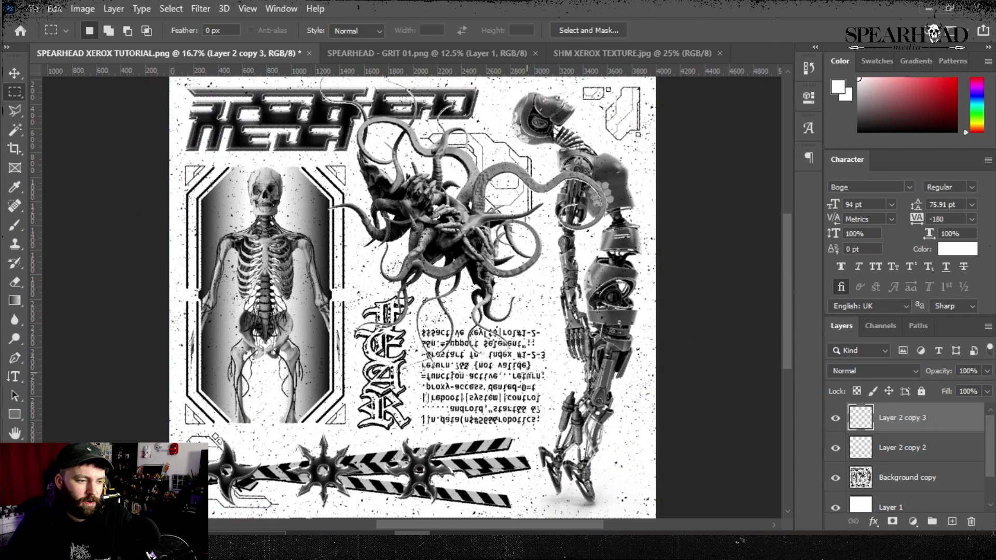
Step: Duplicate Layer 2 copy 3 and invert the copy to turn its black speckles white
right_click(900, 421)
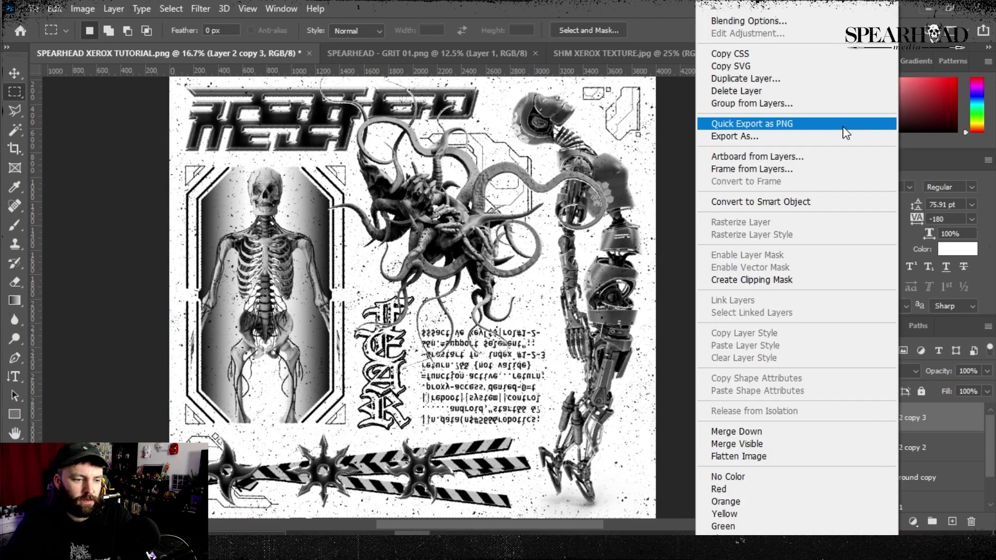
click(809, 83)
key(Return)
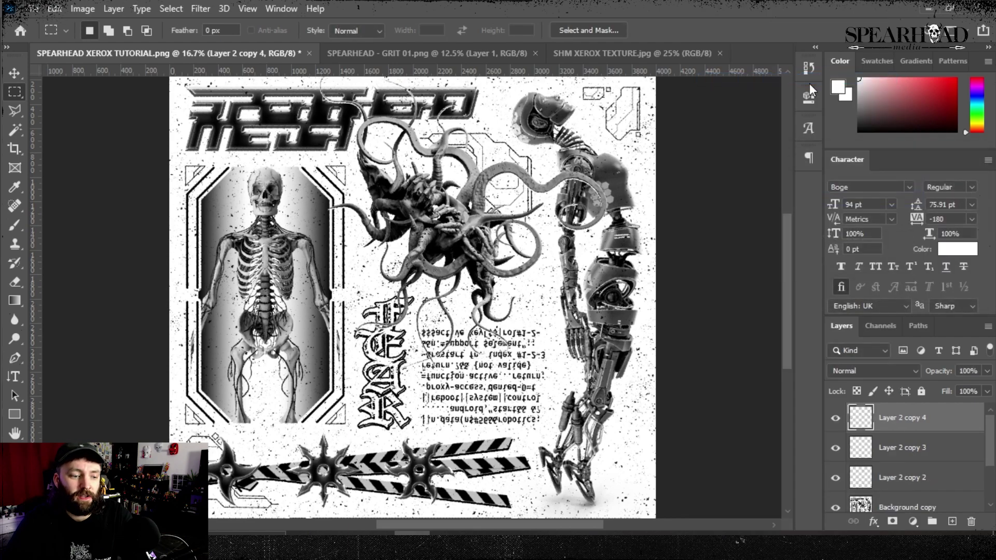
click(89, 8)
mouse_move(104, 45)
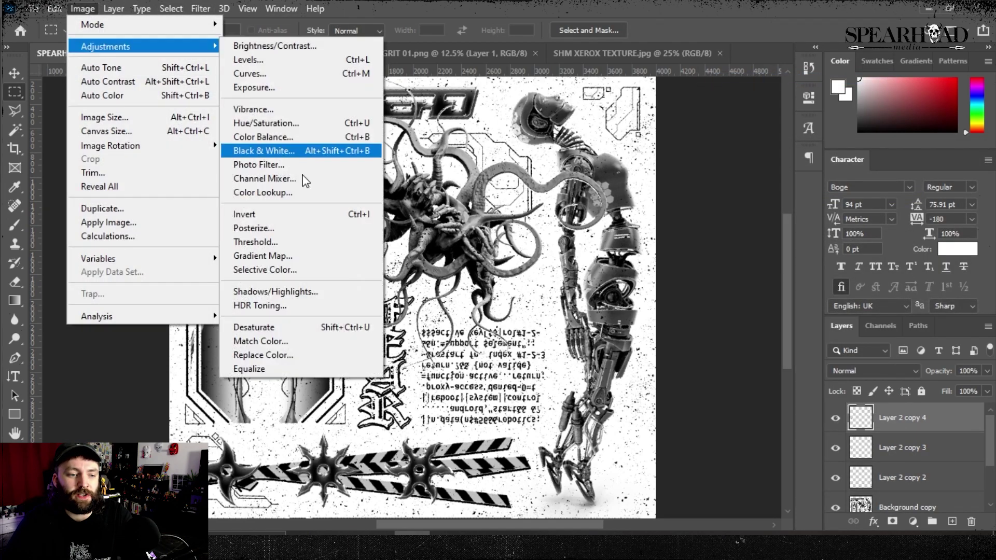
click(296, 211)
Step: Apply a Free Transform to the inverted grit copy and merge the three grit layers into one
key(ctrl+t)
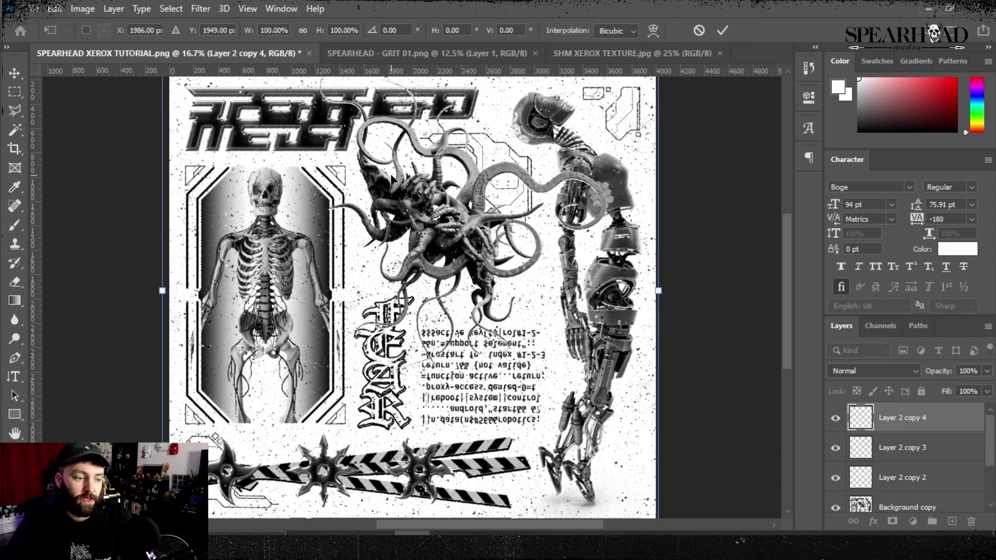
key(Return)
key(m)
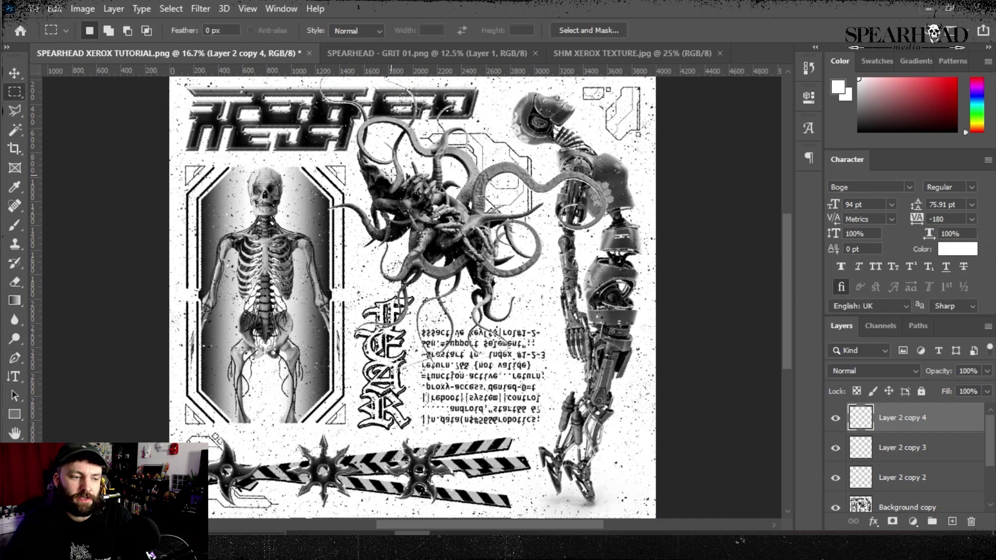
shift+click(899, 476)
right_click(898, 472)
click(856, 441)
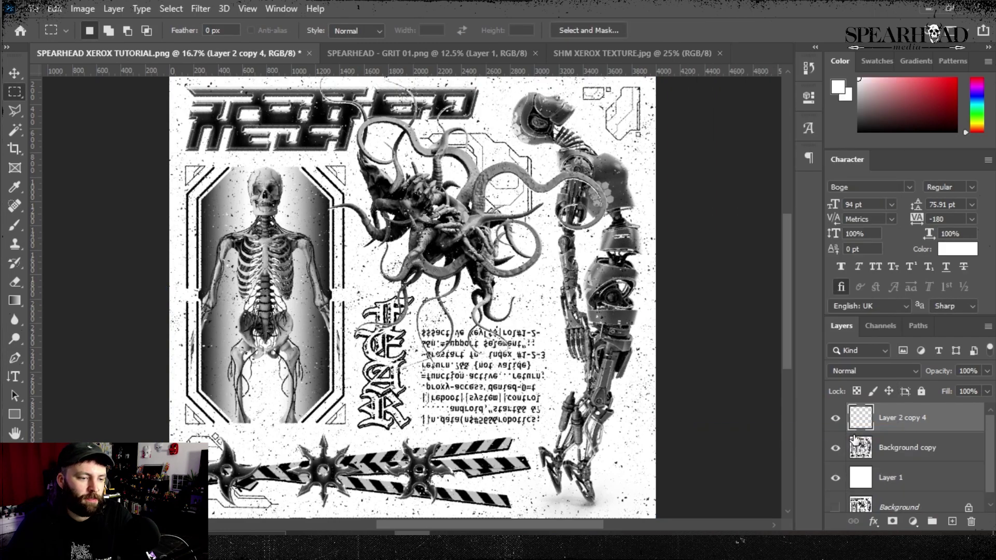
key(ctrl+plus)
key(ctrl+plus)
key(ctrl+plus)
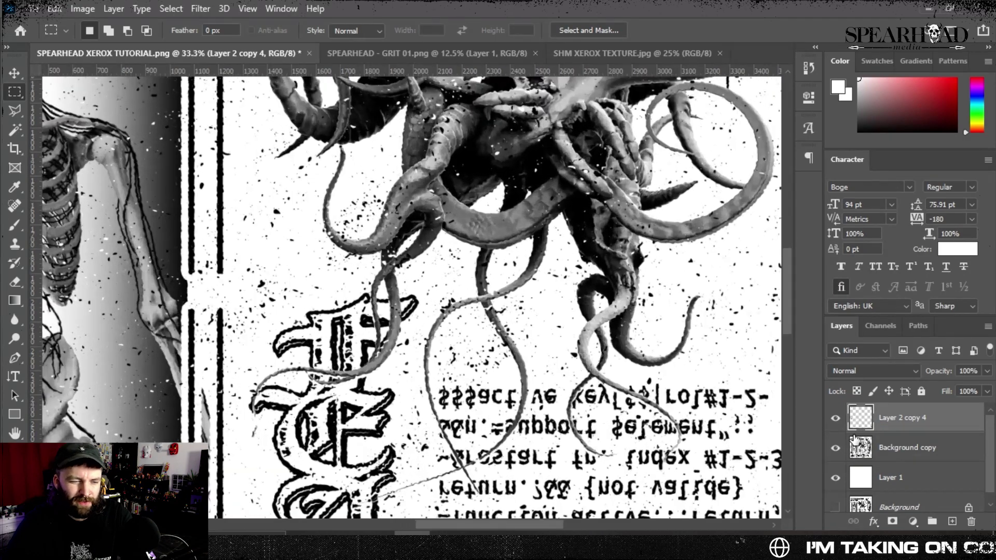
scroll(671, 311, up, 6)
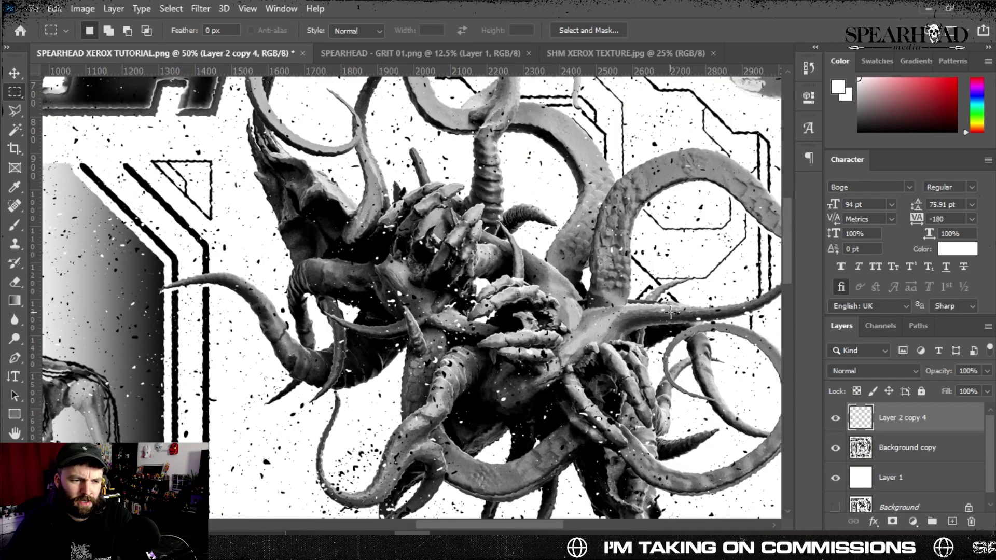
Step: Load the Background copy artwork's outline as a selection and open that selection in Refine Edge
scroll(671, 312, up, 5)
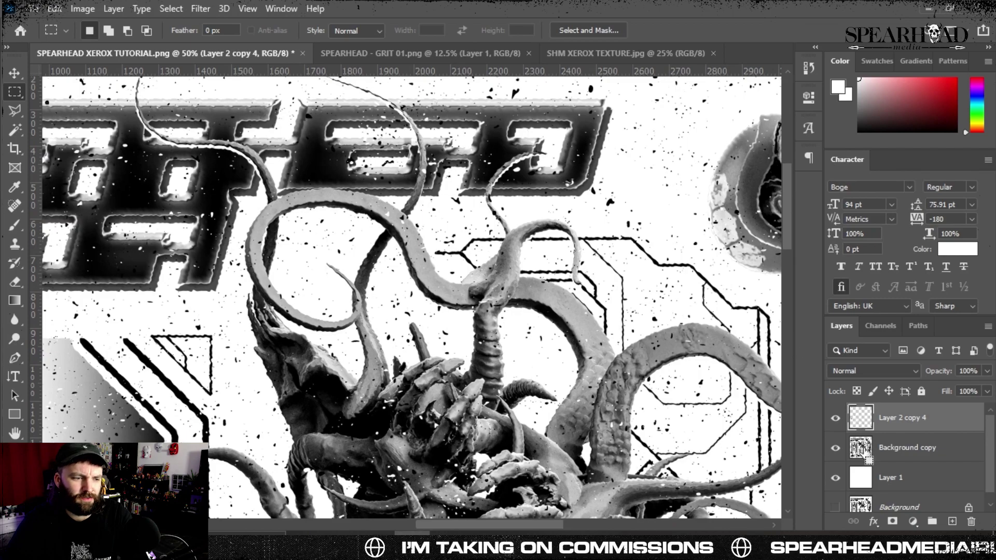
ctrl+click(861, 449)
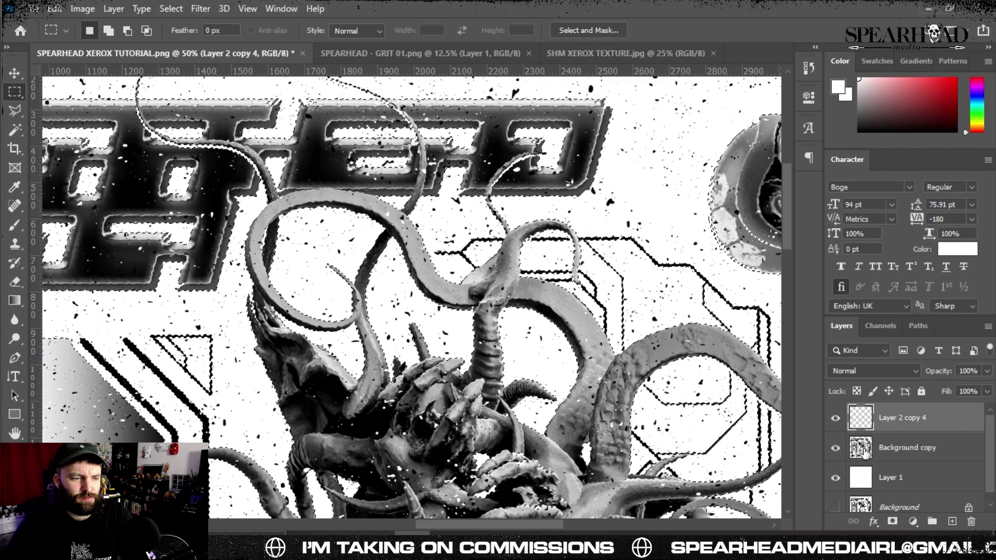
click(180, 8)
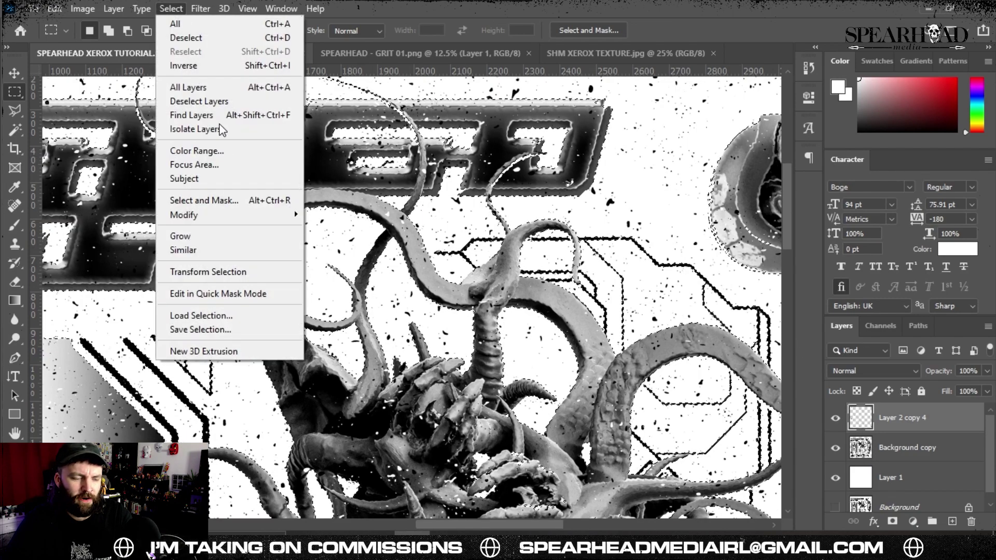
click(219, 197)
key(Escape)
click(175, 7)
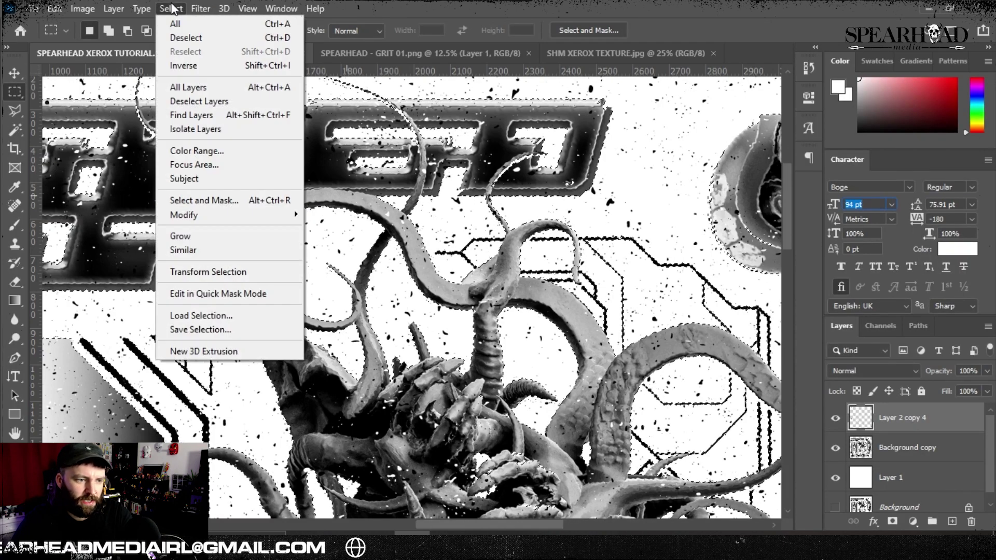
click(210, 200)
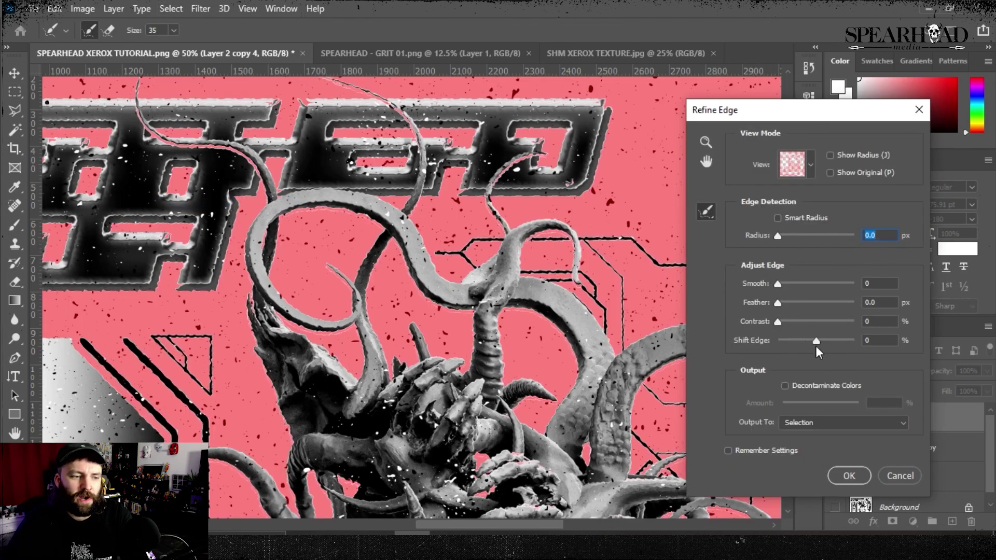
Step: Expand the artwork selection with Shift Edge +100%, Feather 5.6 px and Contrast 25%
drag(798, 341, 851, 339)
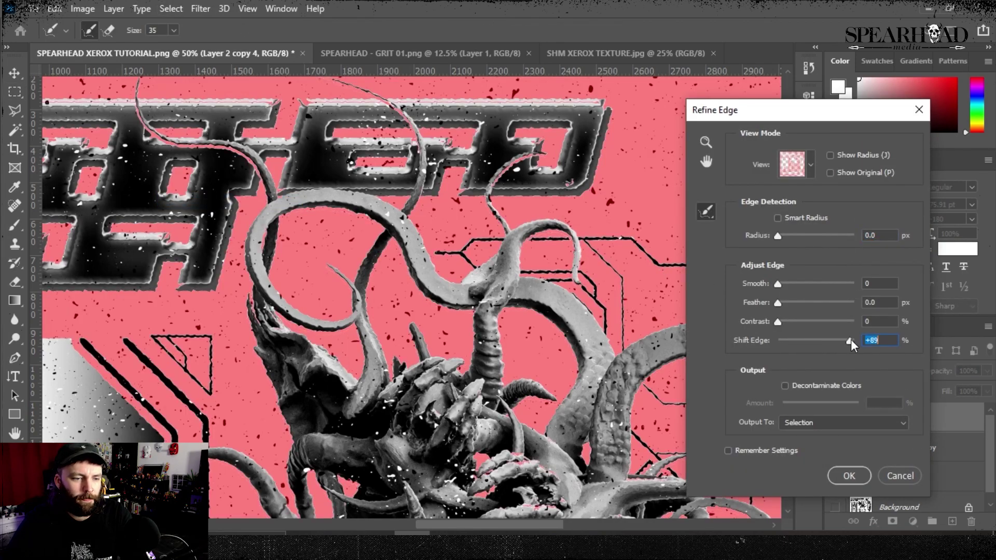
click(794, 303)
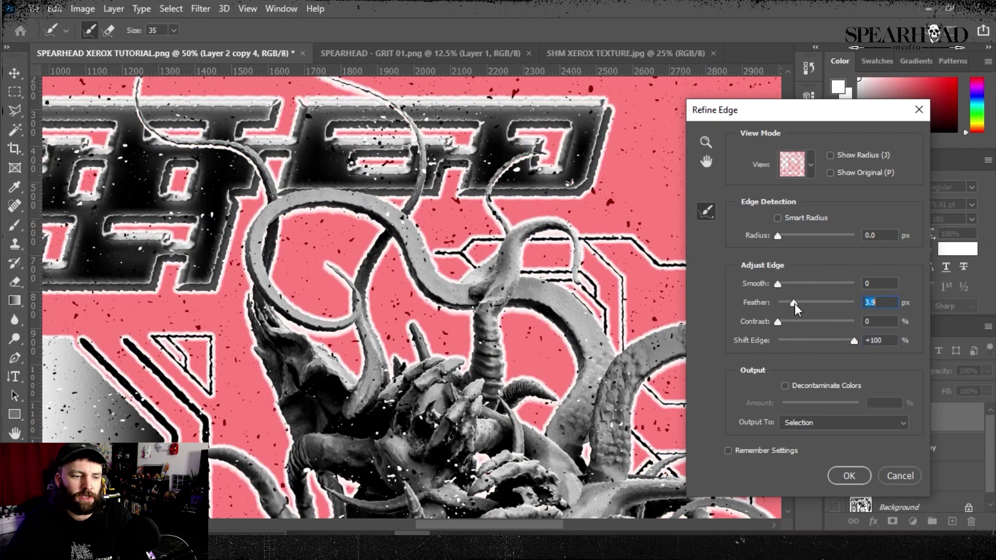
click(796, 321)
drag(794, 308, 800, 304)
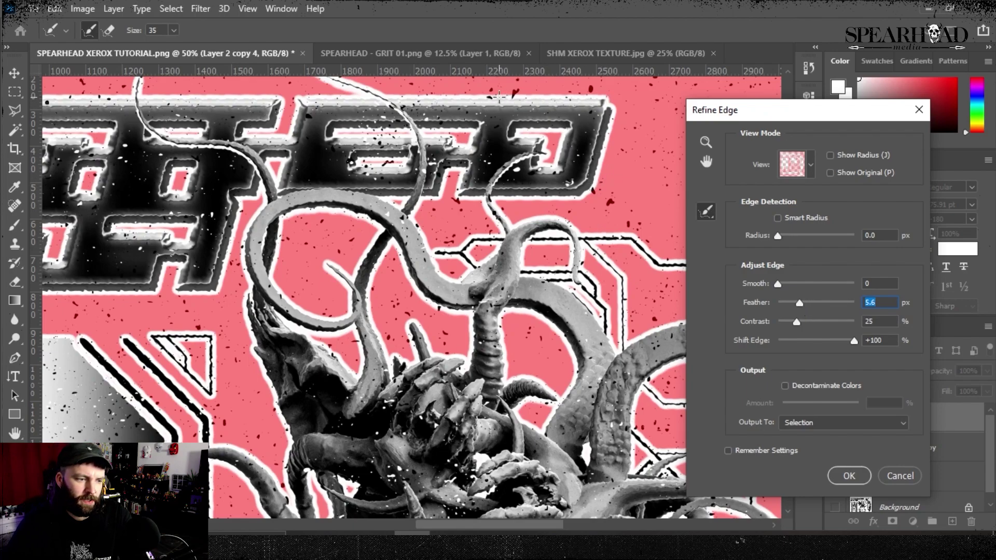
click(846, 477)
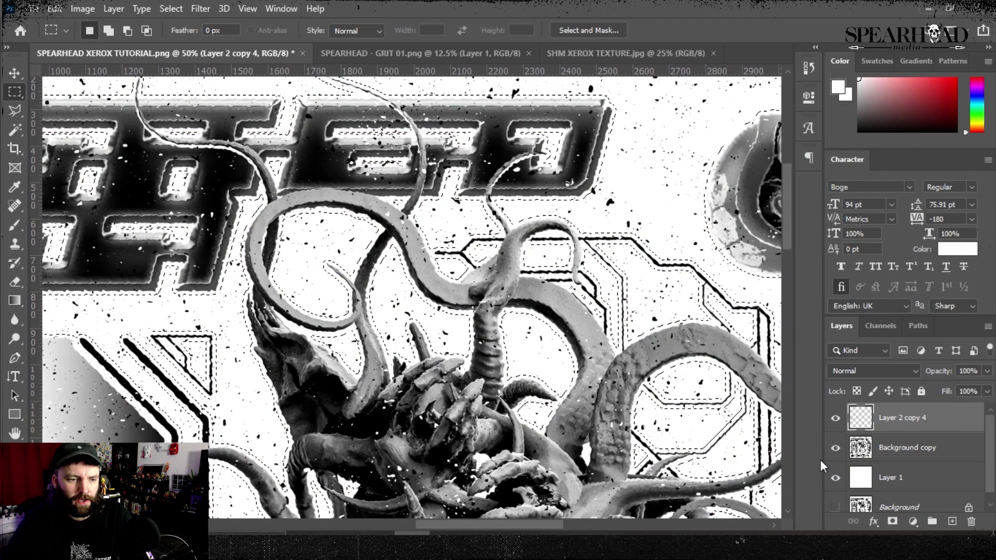
Step: Invert the selection, delete the grit lying outside the artwork from Layer 2 copy 4, and deselect
right_click(625, 190)
click(647, 209)
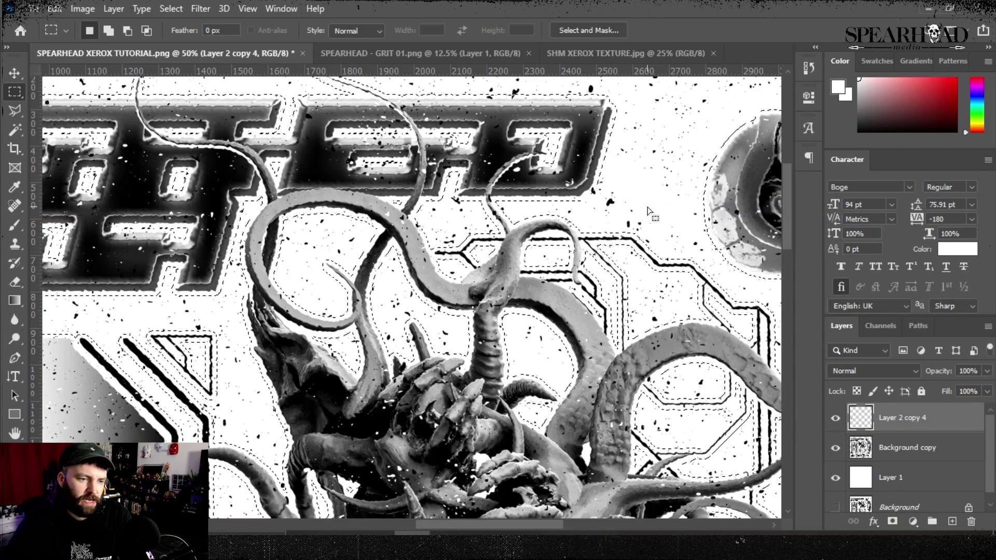
key(Delete)
key(ctrl+d)
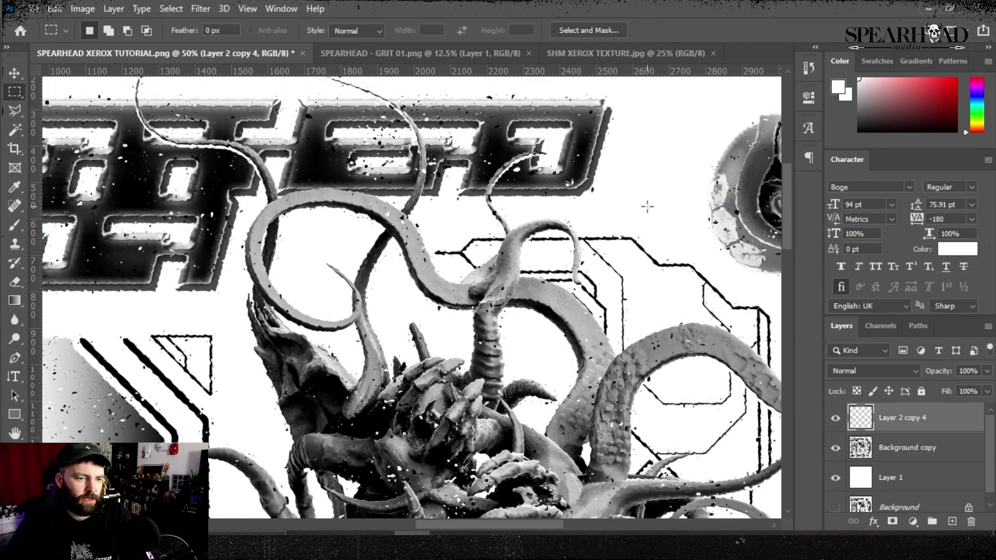
Step: Examine the remaining grit around the title, skeleton panel, creature and robot, both close up and across the whole design
scroll(520, 270, left, 7)
scroll(520, 270, down, 4)
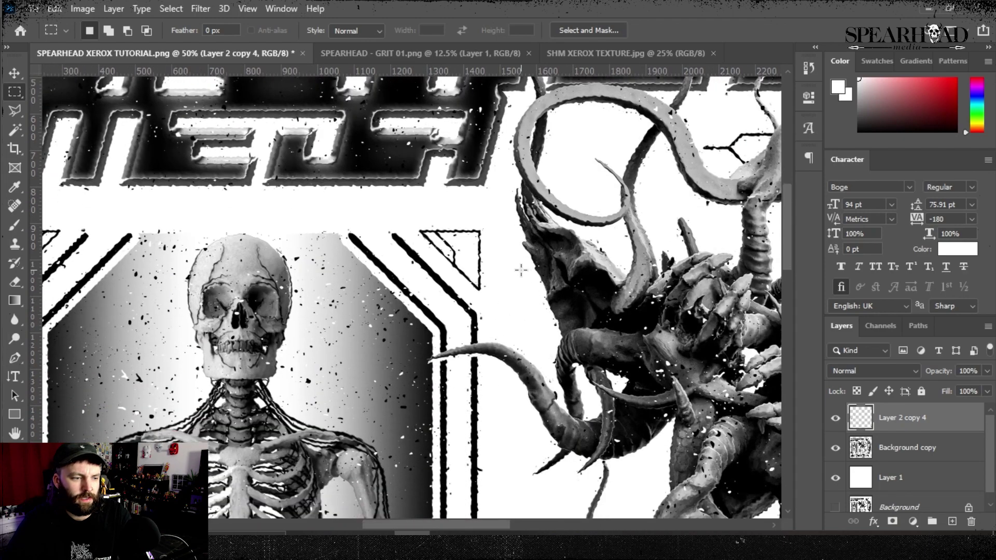
scroll(566, 229, up, 7)
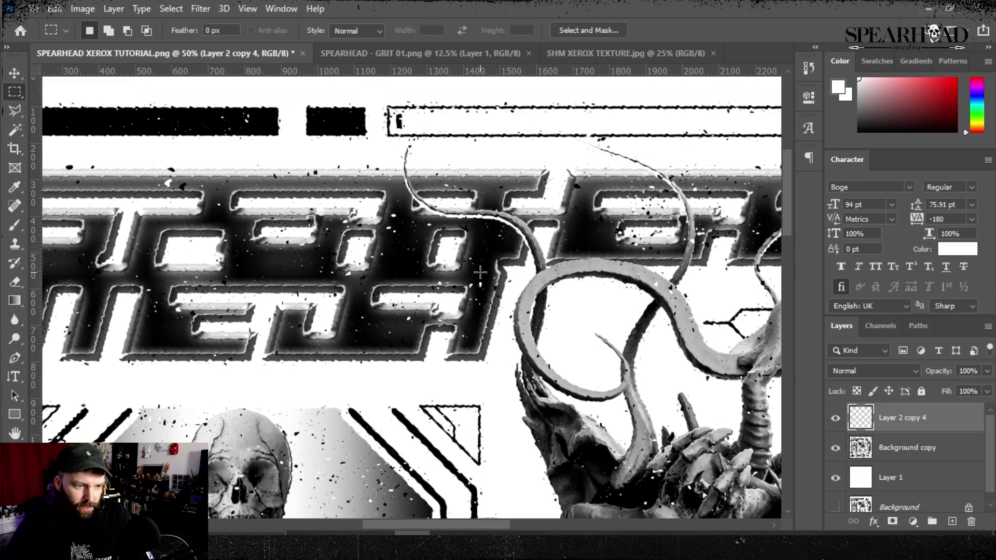
key(ctrl+0)
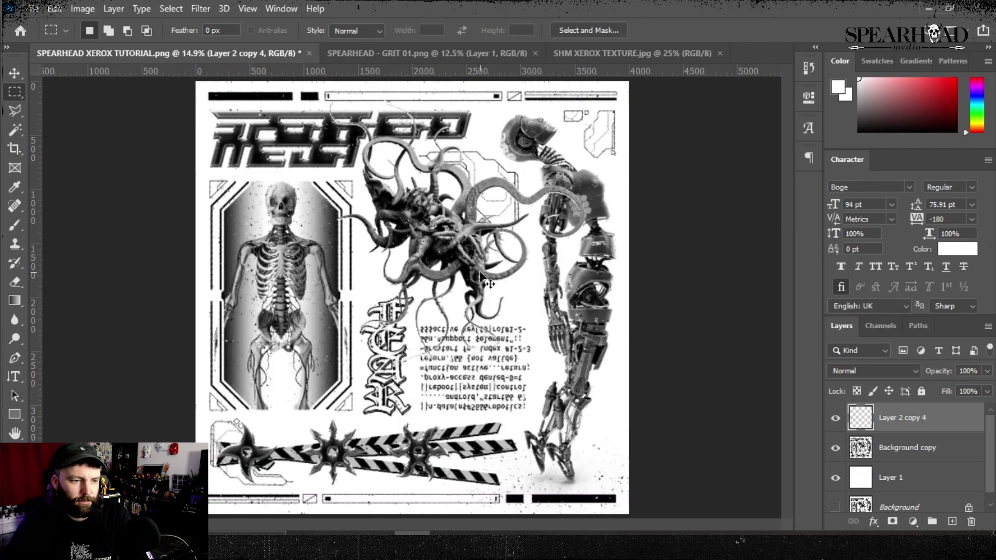
key(ctrl+plus)
key(ctrl+plus)
key(ctrl+plus)
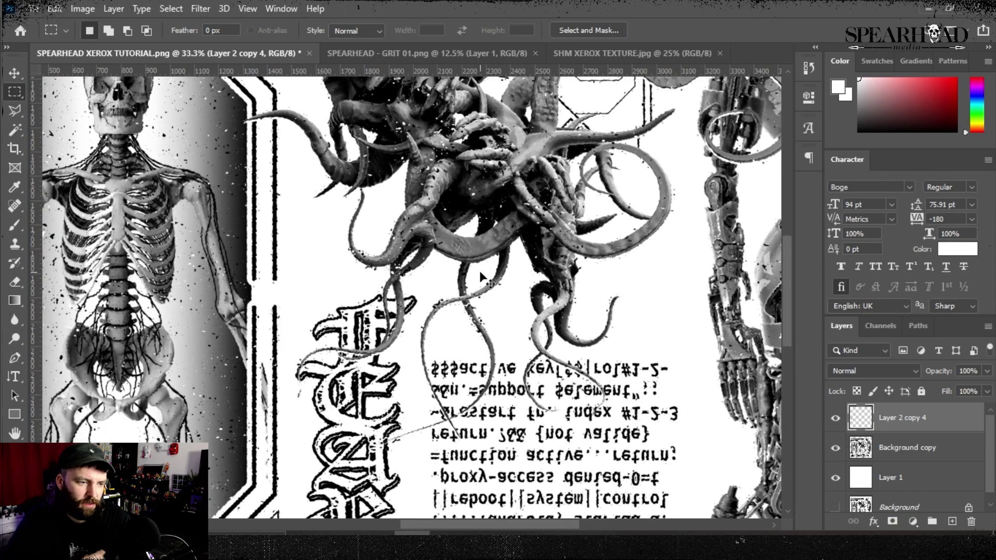
key(ctrl+minus)
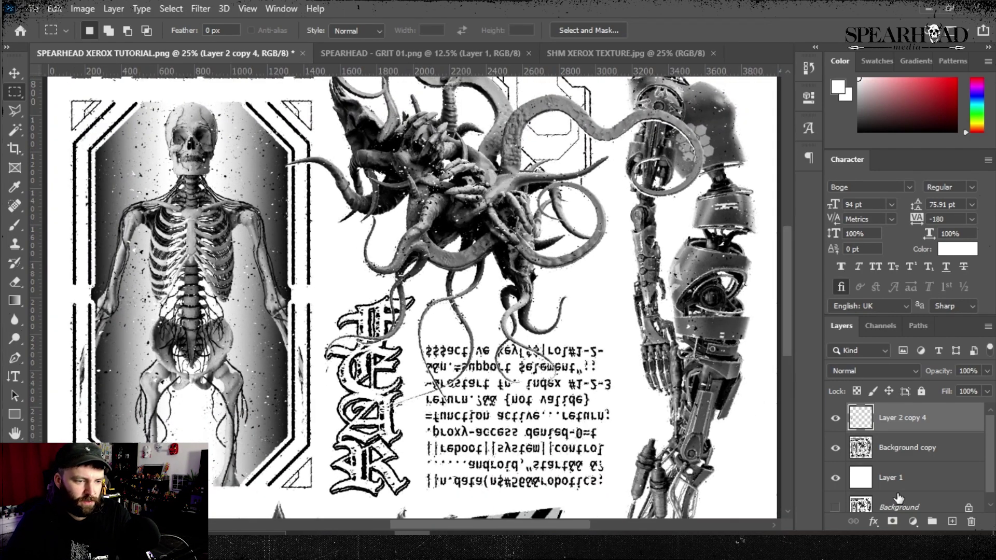
Step: Try refining the grit layer's selection against an On Black preview with a negative Shift Edge and raised Contrast
click(171, 10)
shift+click(237, 201)
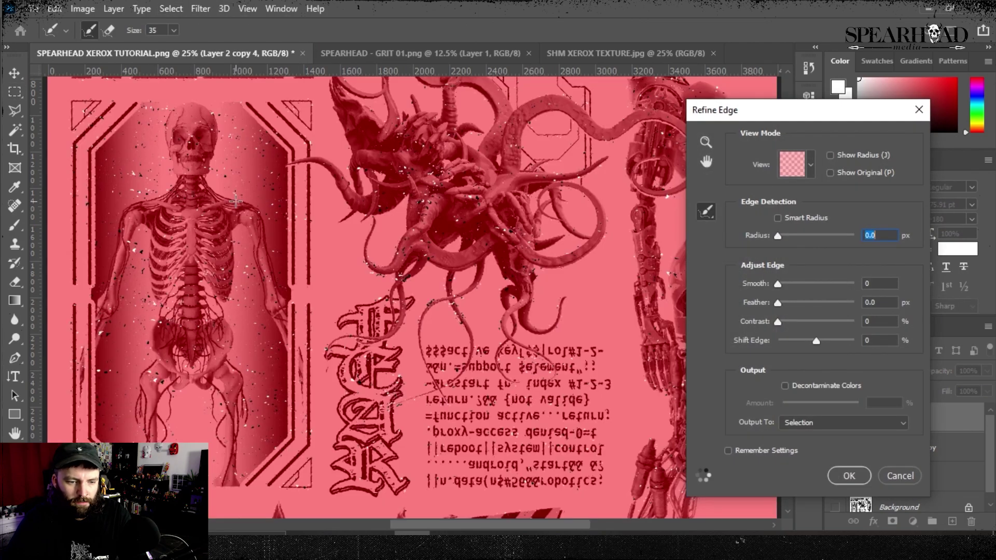
click(812, 171)
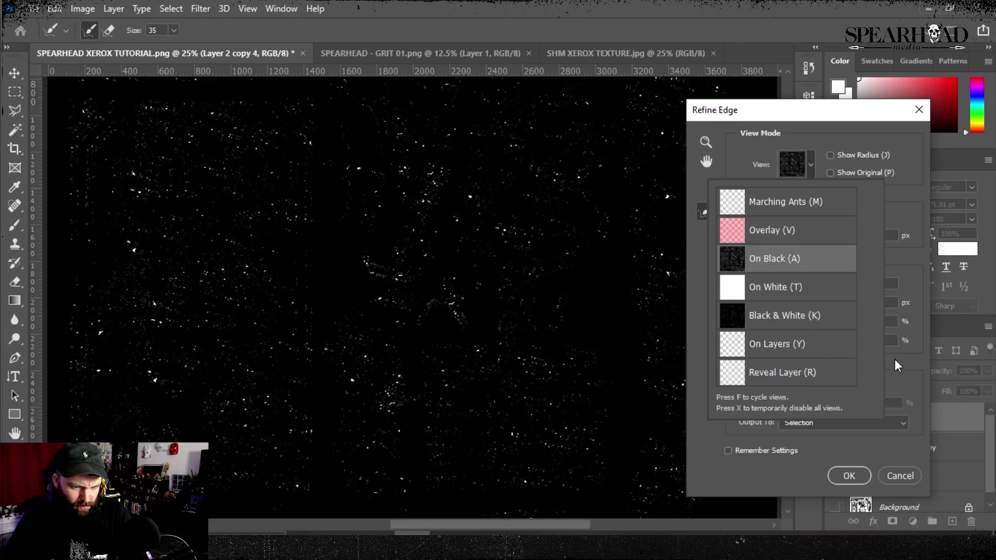
click(894, 359)
drag(816, 341, 795, 340)
click(796, 323)
click(851, 477)
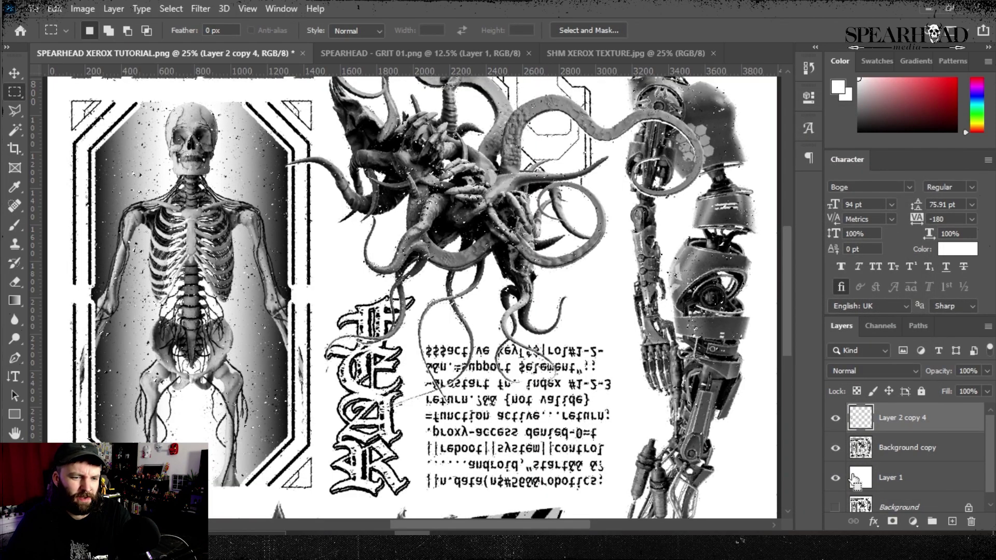
Step: Try an extra grit copy on its own layer with a Free Transform and remove that layer
key(ctrl+j)
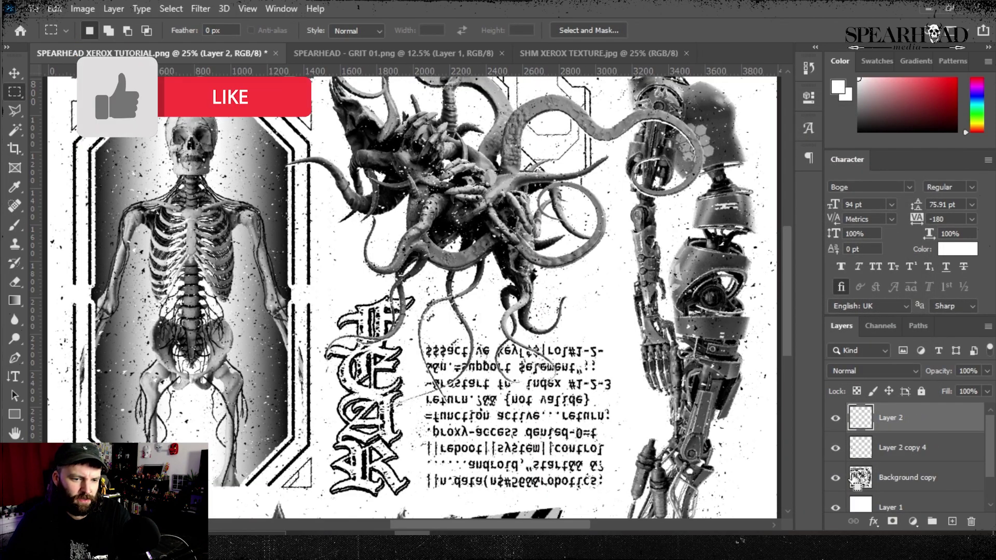
key(ctrl+t)
mouse_move(557, 398)
mouse_down()
mouse_move(610, 399)
mouse_move(570, 393)
mouse_move(570, 410)
mouse_move(542, 406)
mouse_up()
key(Return)
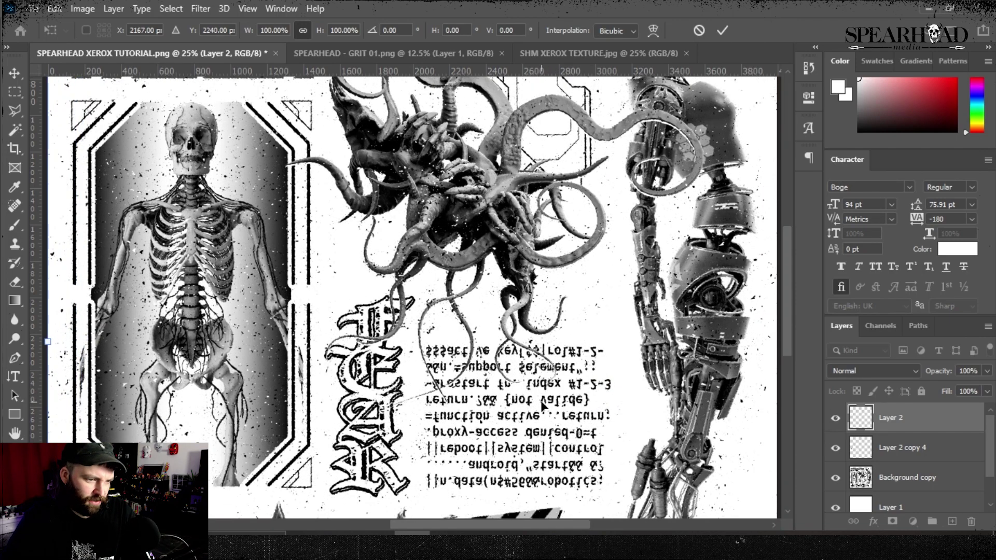
key(m)
key(ctrl+minus)
key(ctrl+minus)
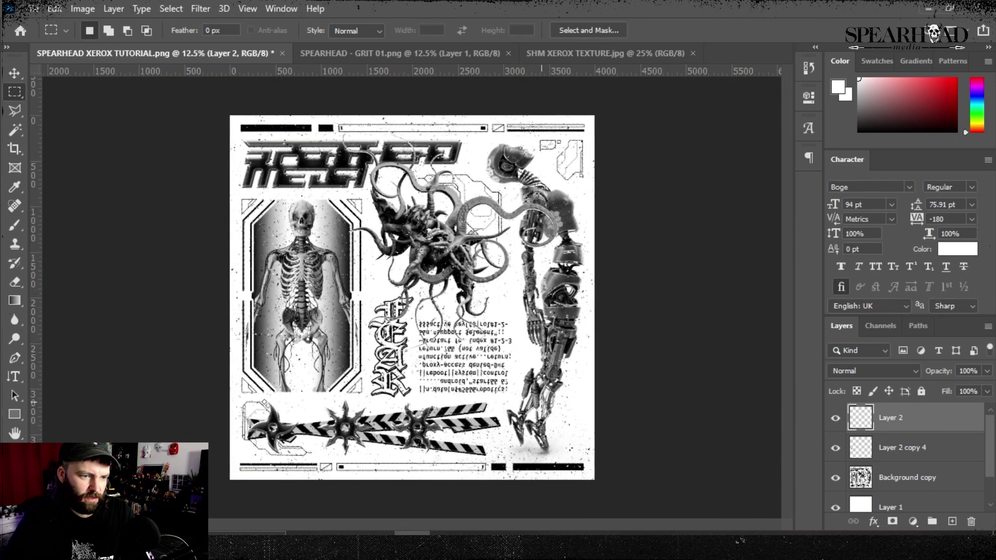
key(Delete)
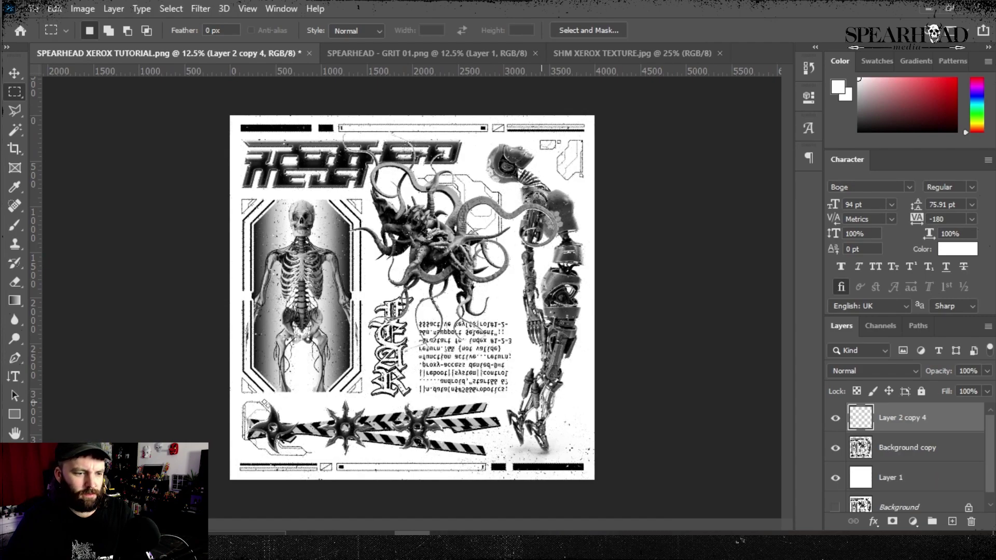
Step: Refine the grit layer's selection with Contrast 28% and Shift Edge -45% to keep only the larger specks
key(ctrl+plus)
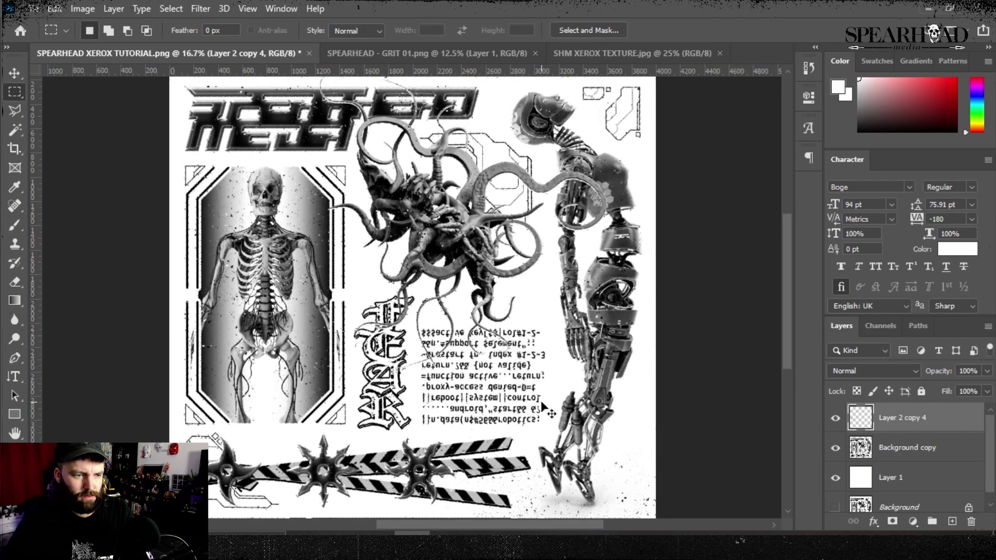
scroll(555, 315, down, 2)
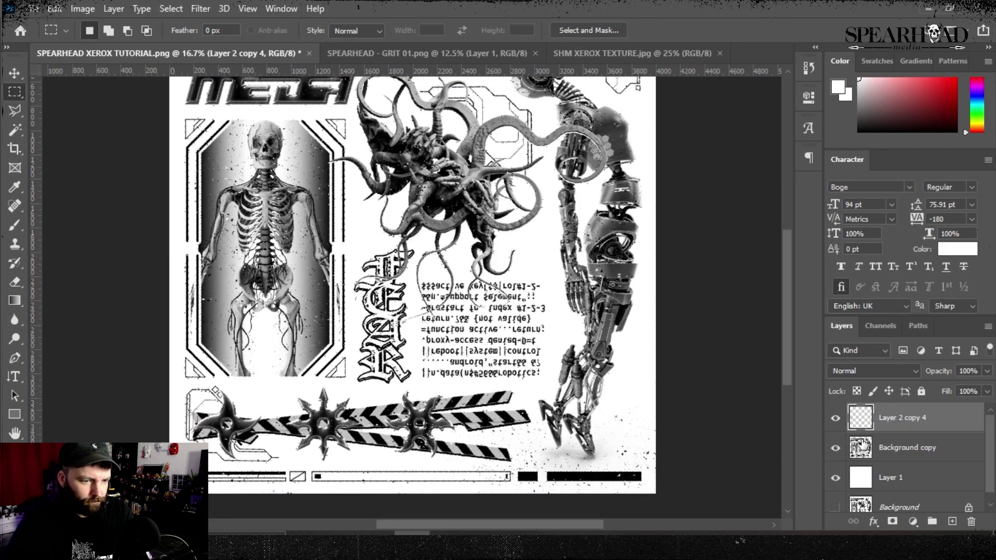
click(171, 9)
shift+click(237, 206)
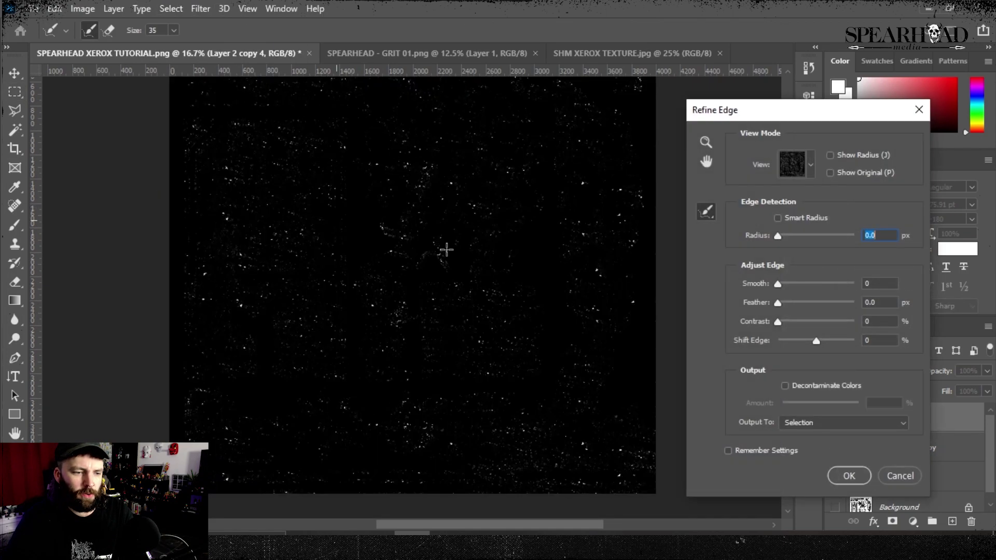
drag(804, 340, 800, 341)
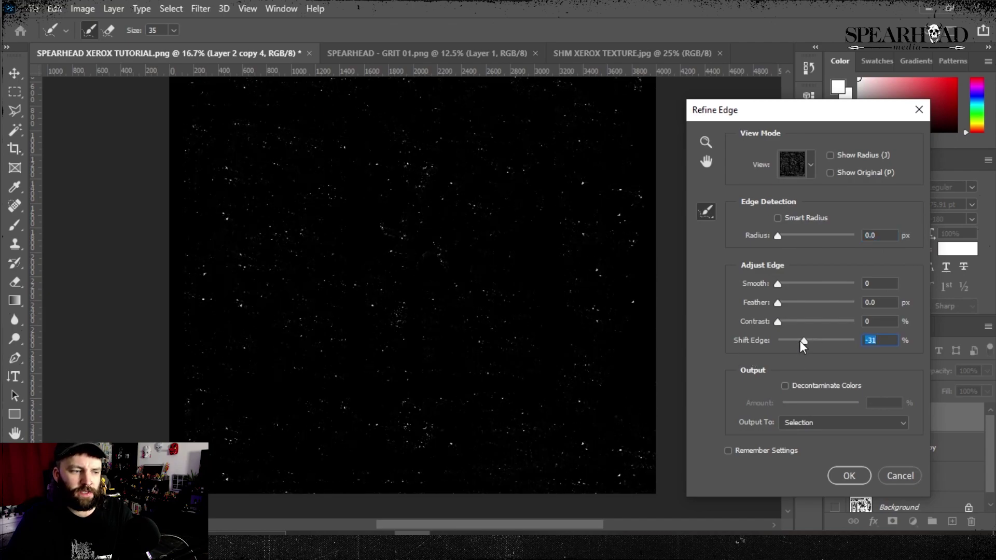
click(800, 321)
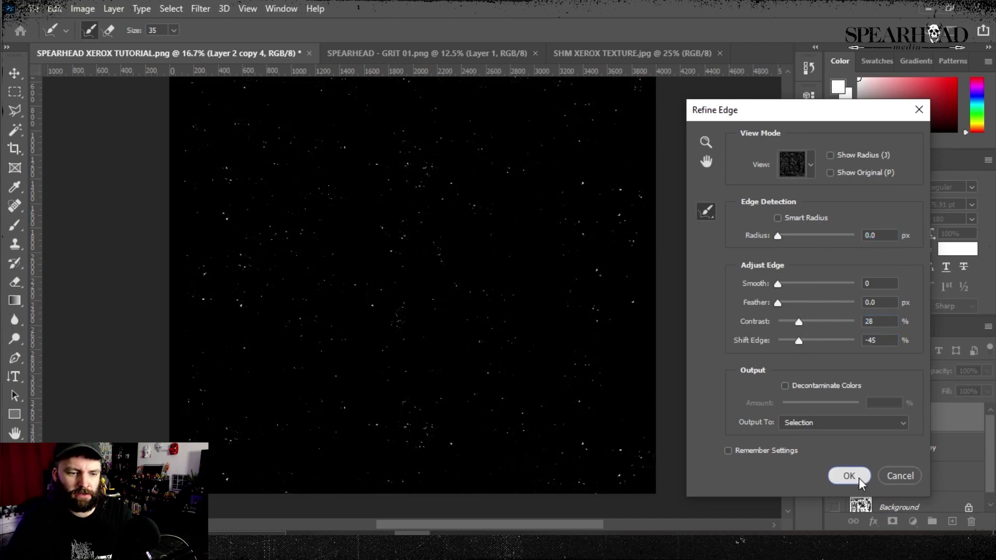
click(857, 476)
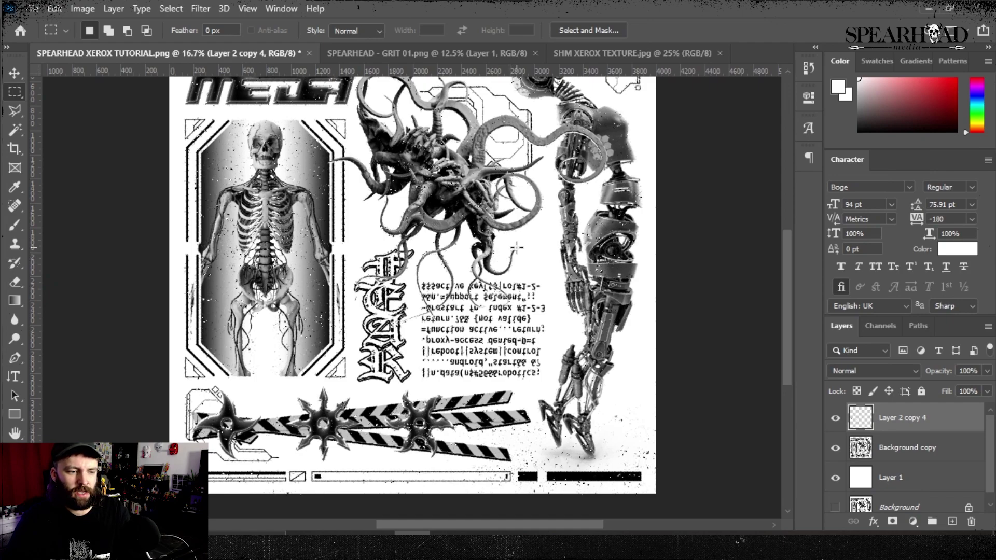
Step: Invert the refined selection, clear the finer specks from the grit layer, and deselect
right_click(514, 249)
click(545, 269)
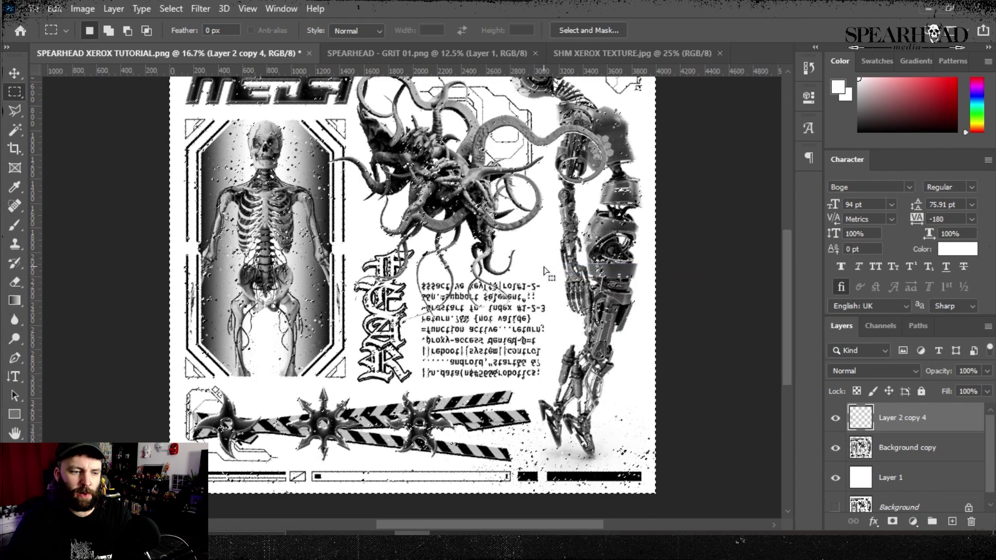
key(ctrl+d)
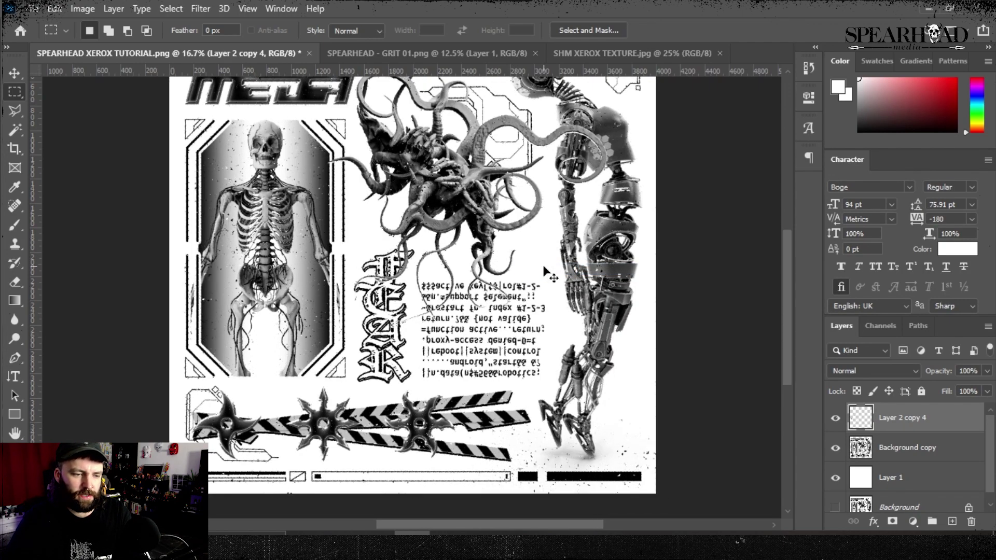
Step: Merge Layer 2 copy 4 with the Background copy artwork and set the foreground colour to black
scroll(543, 266, up, 3)
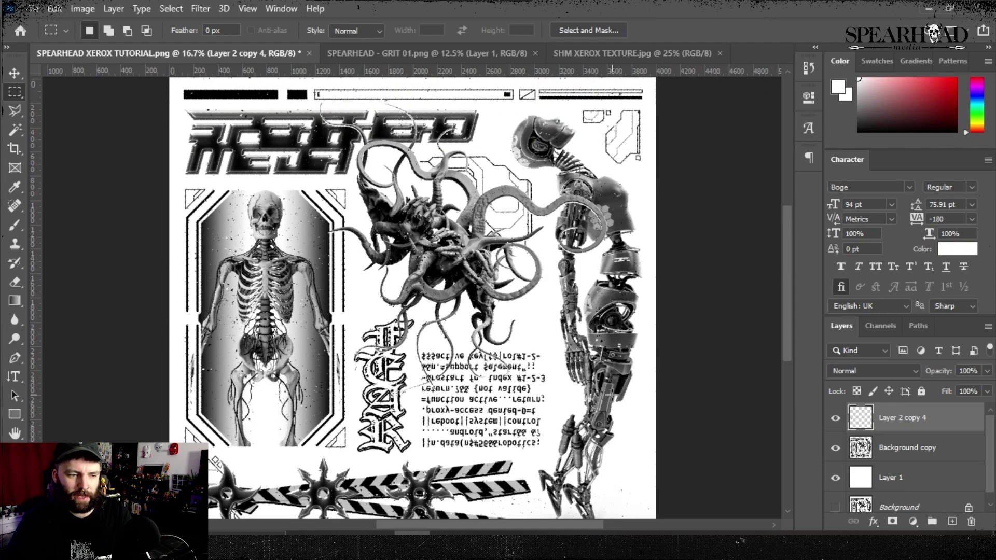
scroll(612, 396, down, 3)
shift+click(888, 456)
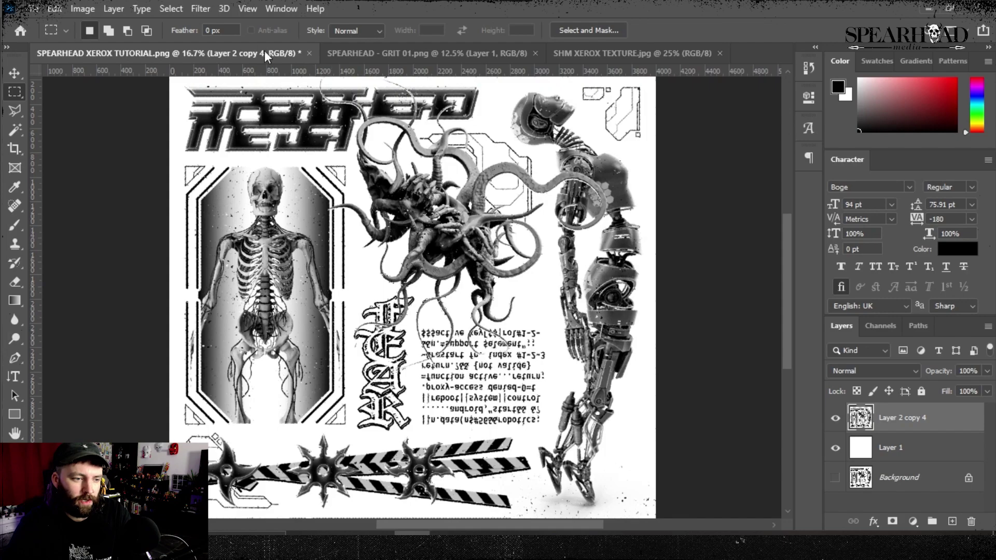
Step: Open the artwork layer in the Filter Gallery and replace Colored Pencil with a visible Grain texture effect
click(204, 9)
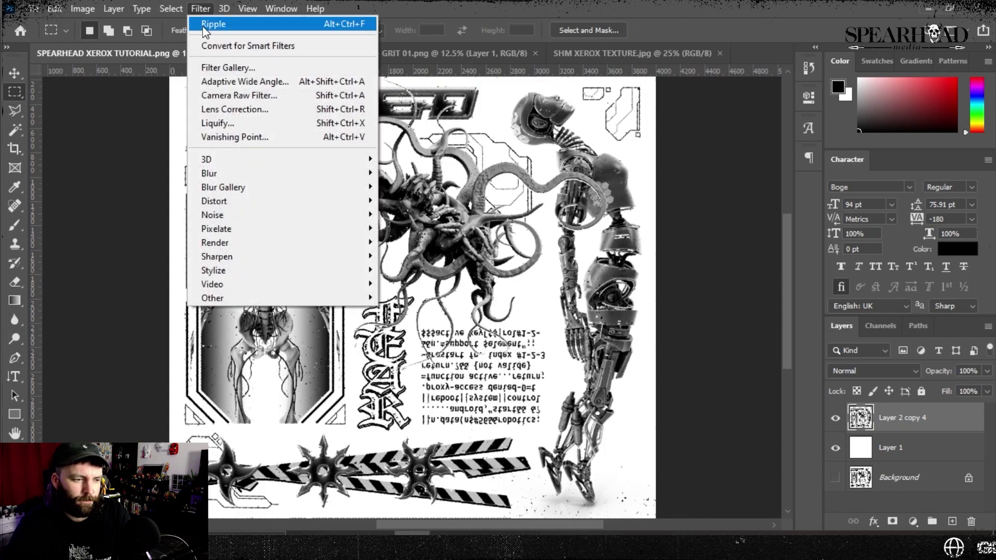
click(215, 67)
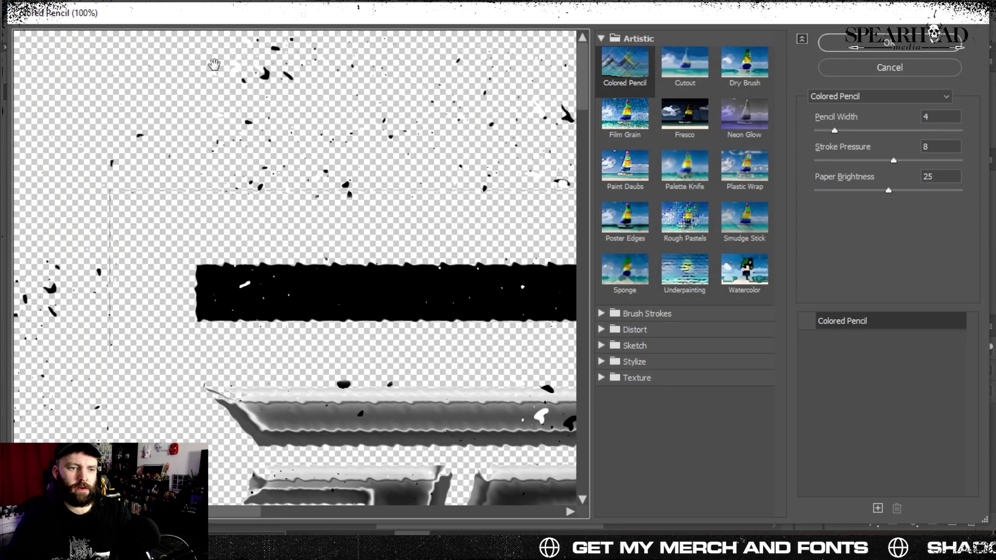
drag(392, 308, 306, 138)
drag(392, 222, 306, 90)
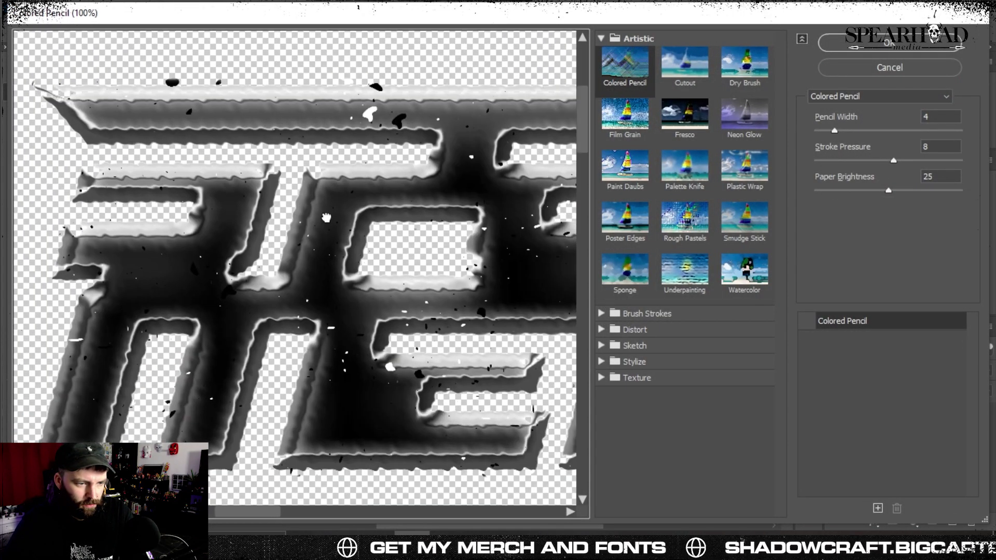
click(602, 39)
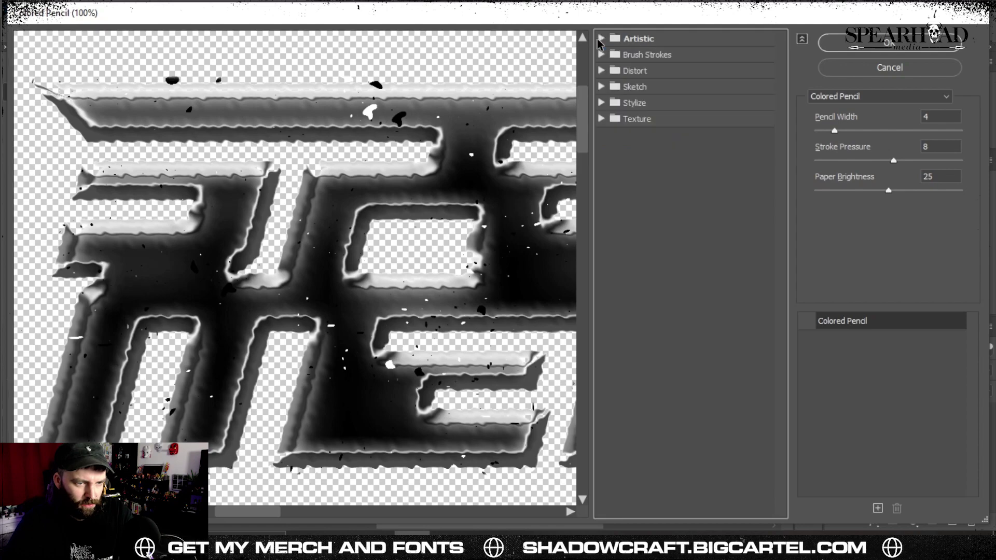
click(627, 122)
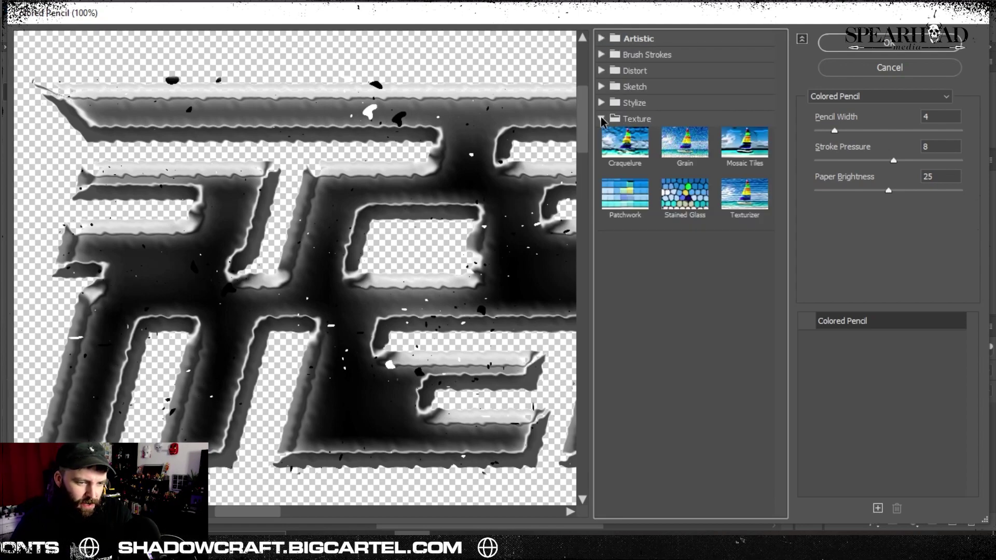
click(678, 147)
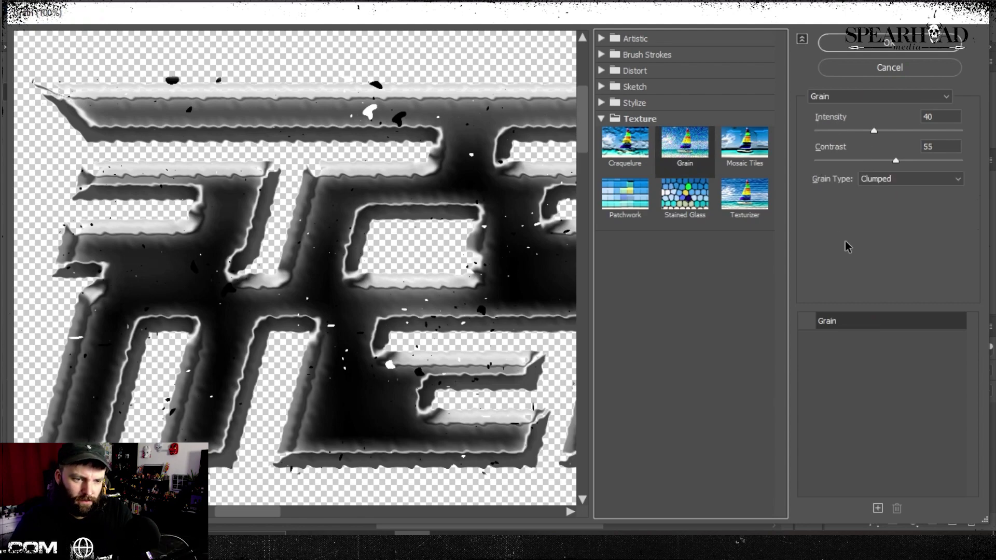
click(807, 324)
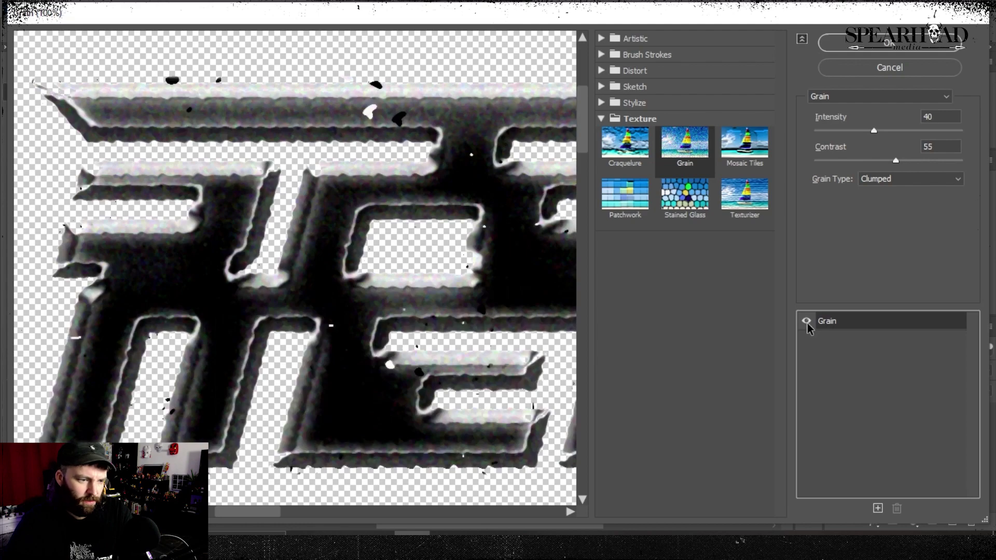
Step: Try the Enlarged grain type at intensity 56 and check it across the skeleton, tentacles and shuriken
click(880, 190)
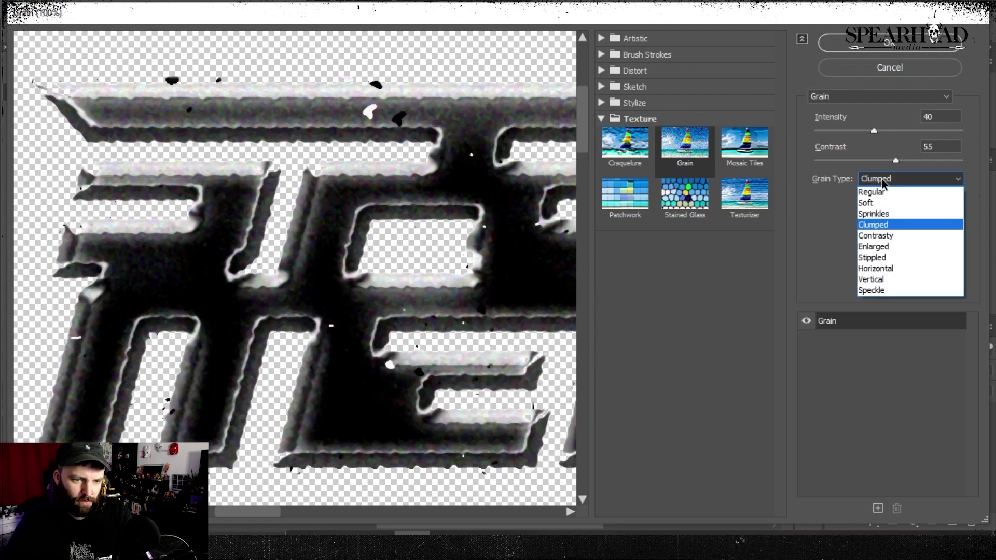
click(885, 252)
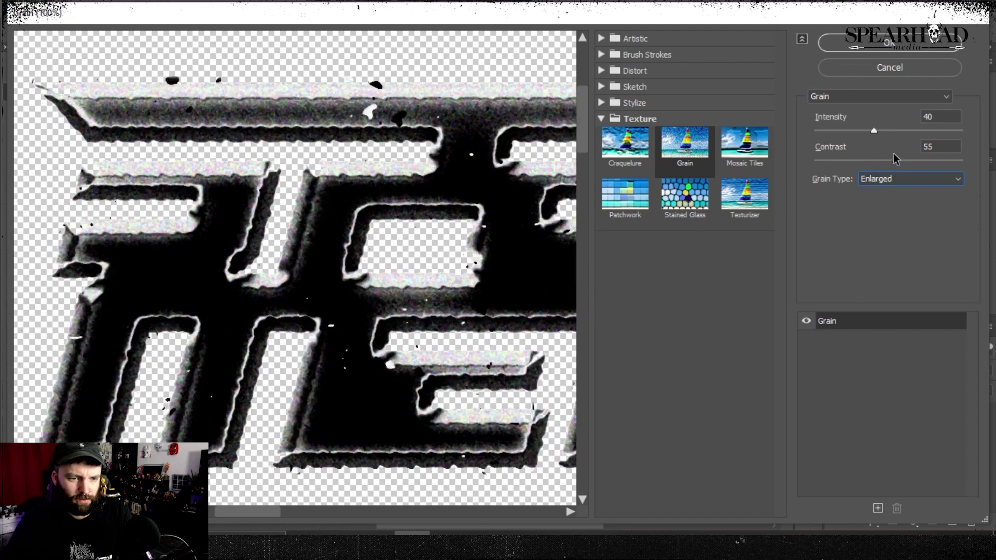
click(897, 131)
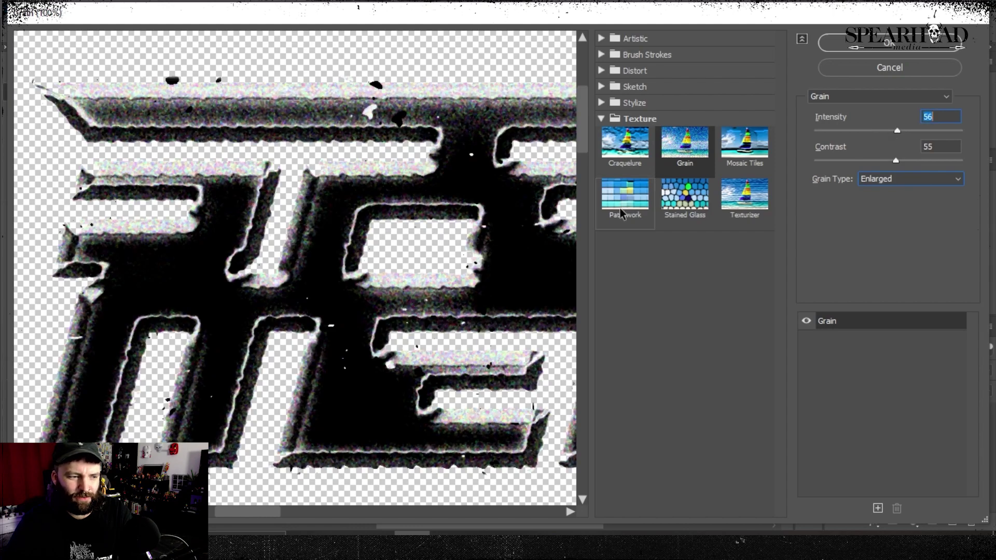
key(ctrl+minus)
key(ctrl+minus)
key(ctrl+minus)
key(ctrl+minus)
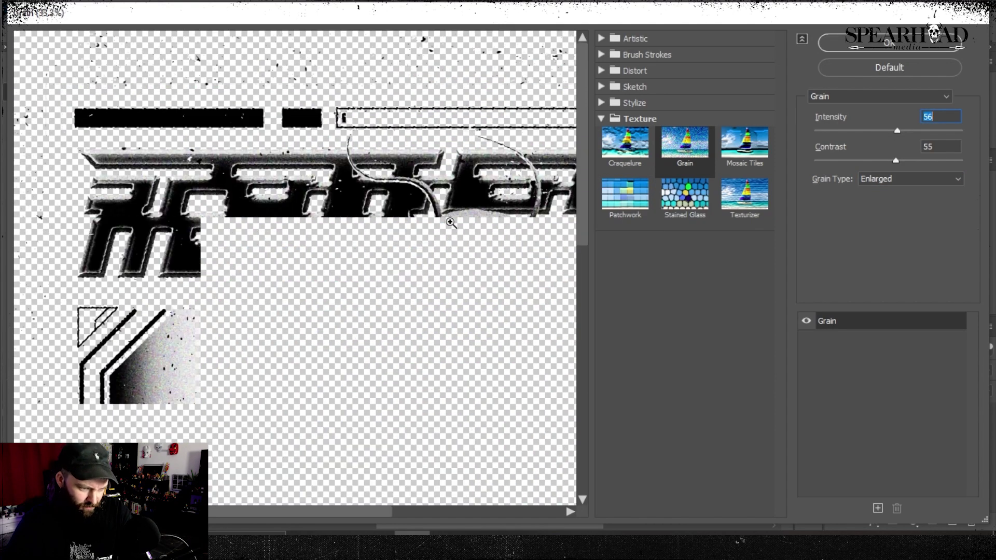
scroll(449, 222, down, 10)
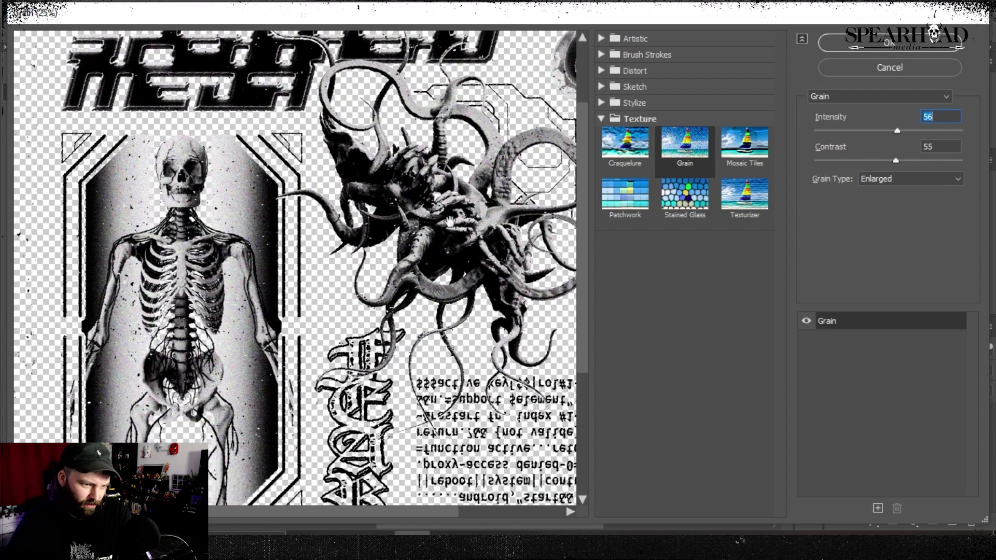
scroll(449, 222, down, 1)
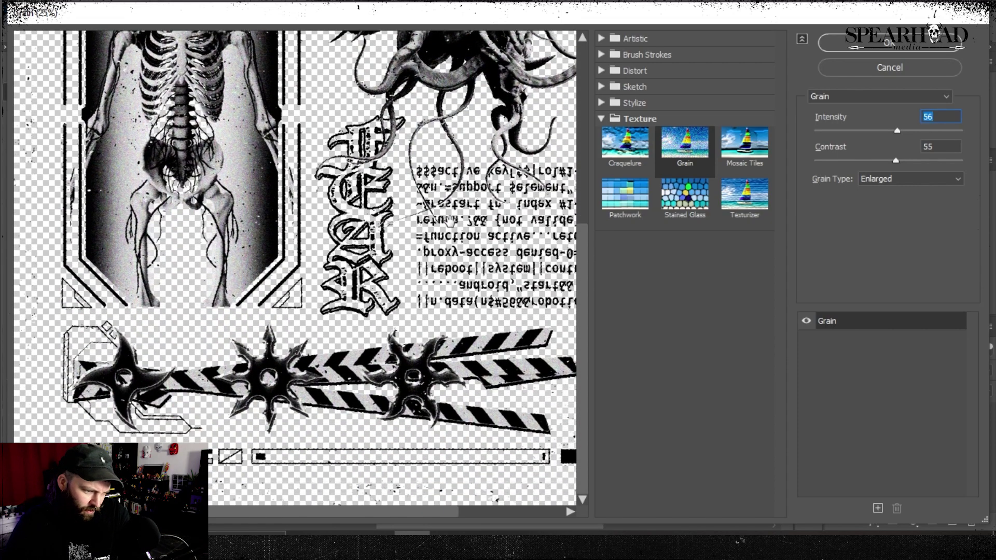
Step: Compare Regular, Soft and Enlarged grain at different intensities, ending on Enlarged with intensity 55
click(929, 131)
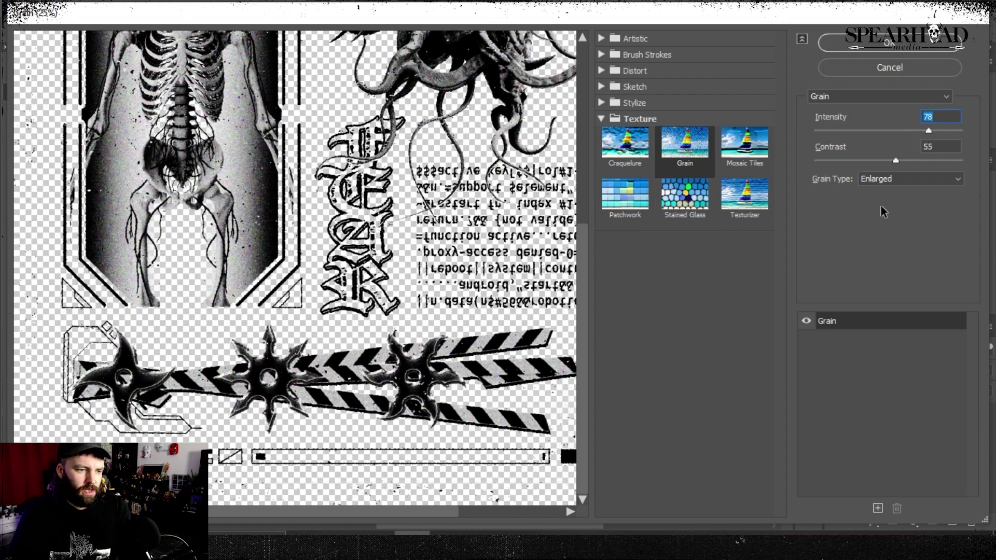
click(903, 179)
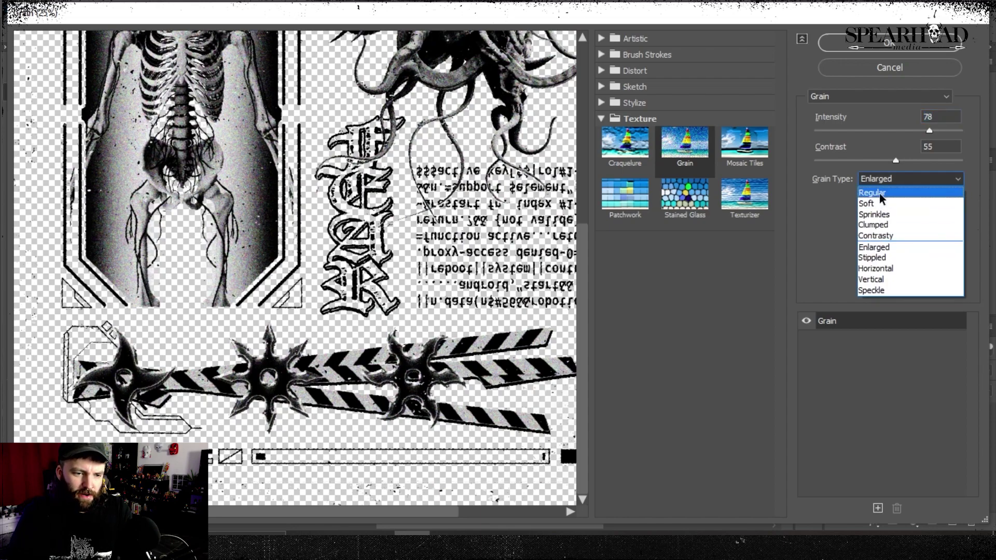
click(878, 191)
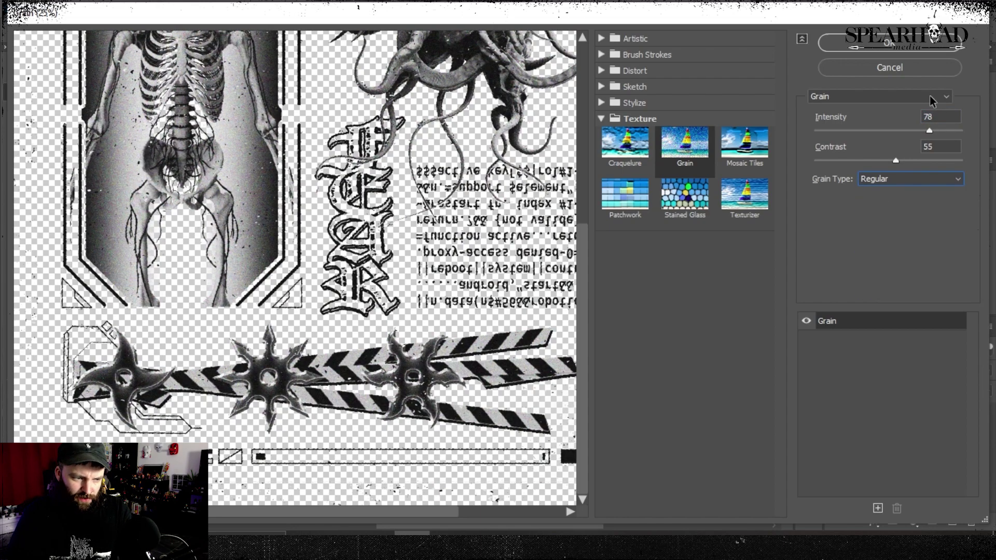
click(887, 130)
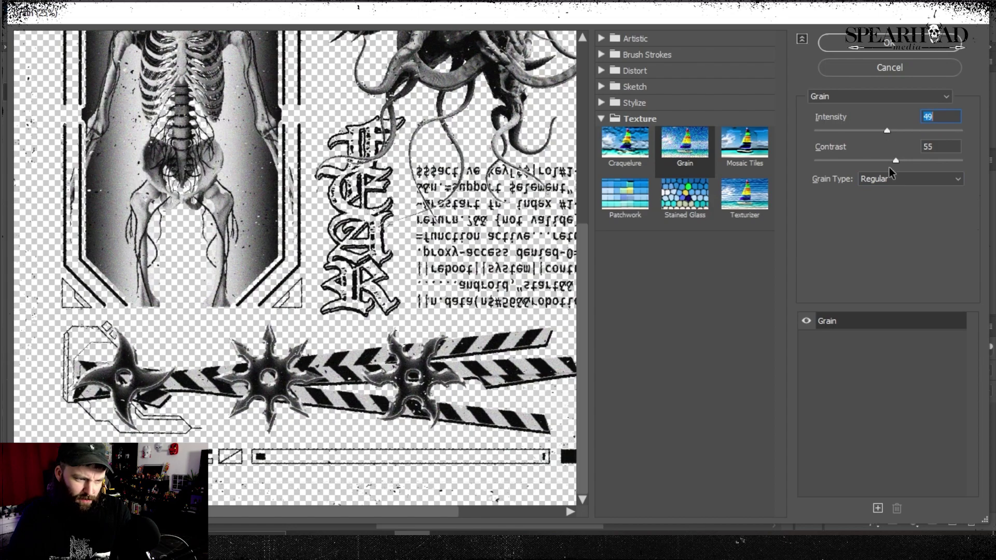
text(55)
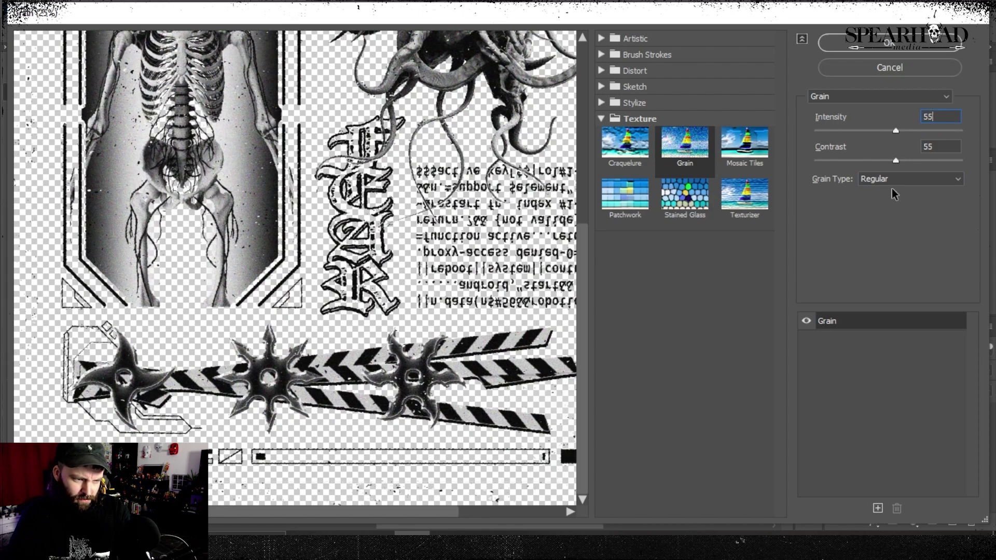
click(890, 182)
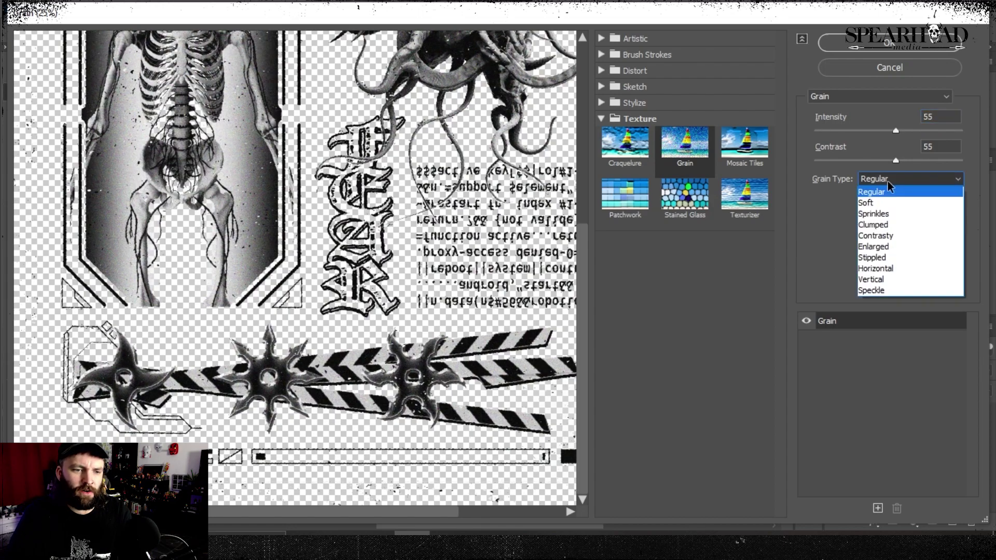
click(885, 247)
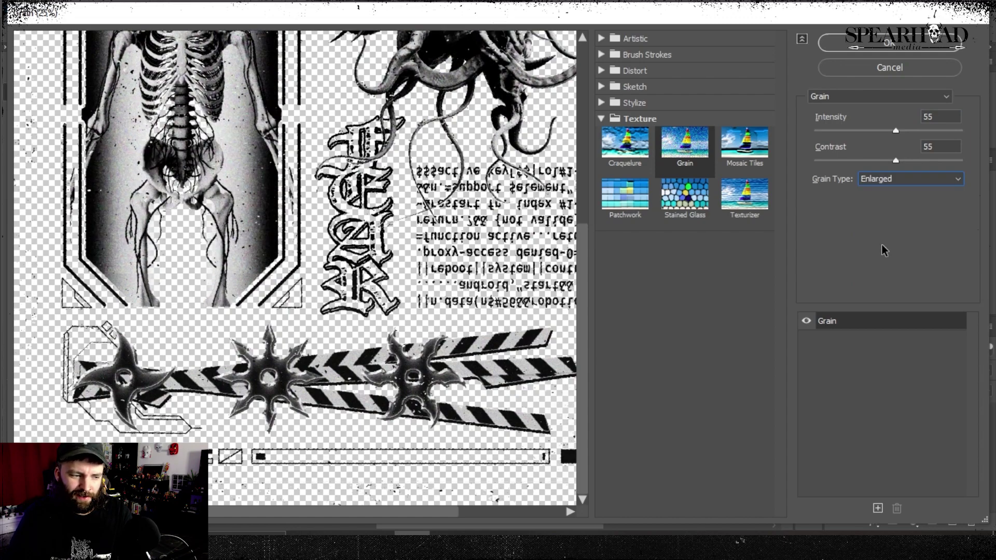
scroll(385, 196, up, 4)
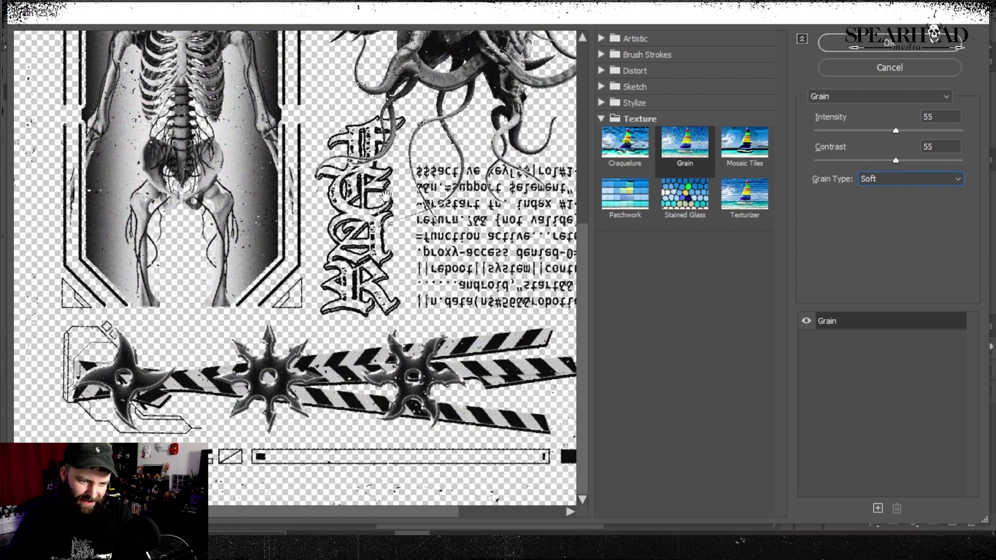
scroll(385, 195, down, 4)
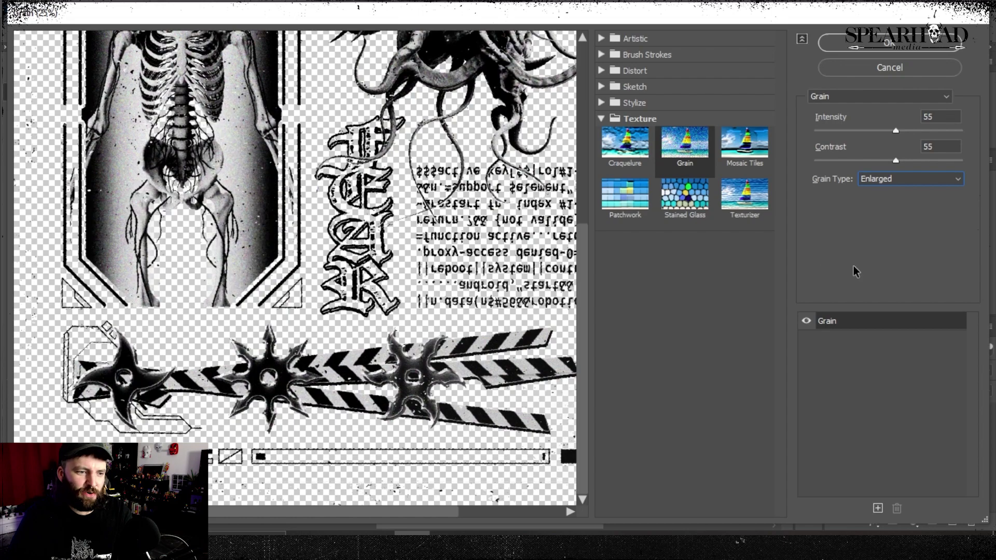
Step: Stack a second effect above Grain and make it the Stamp filter from the Sketch group
click(878, 508)
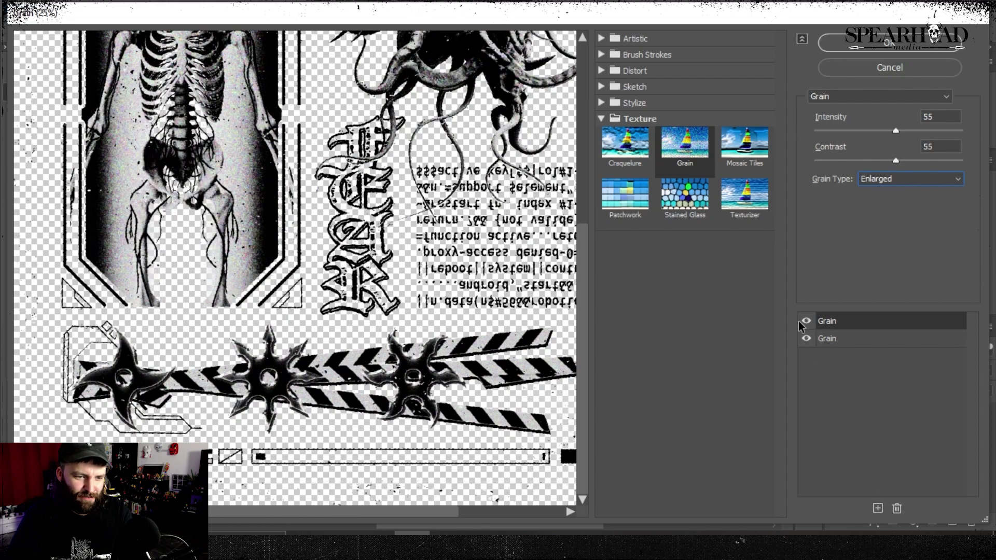
click(602, 119)
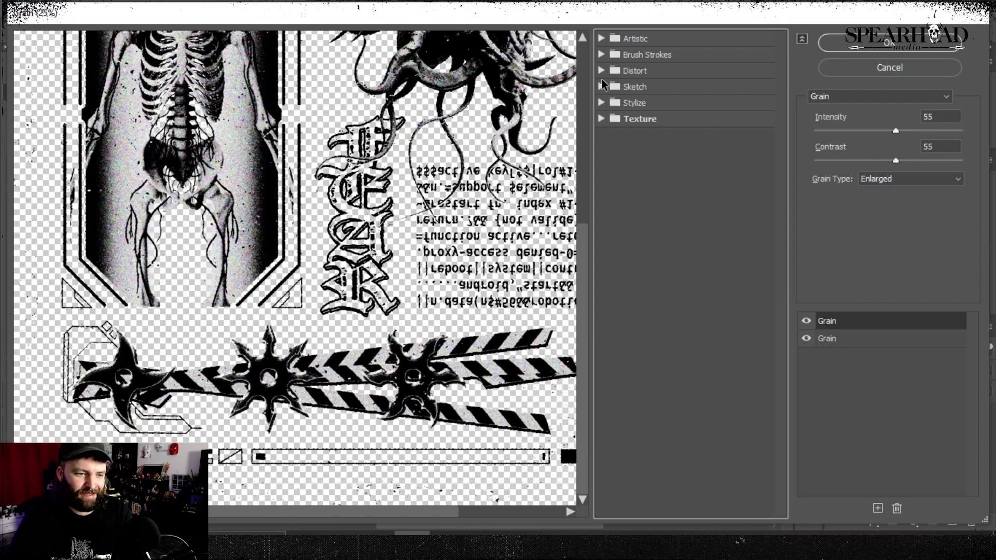
click(602, 87)
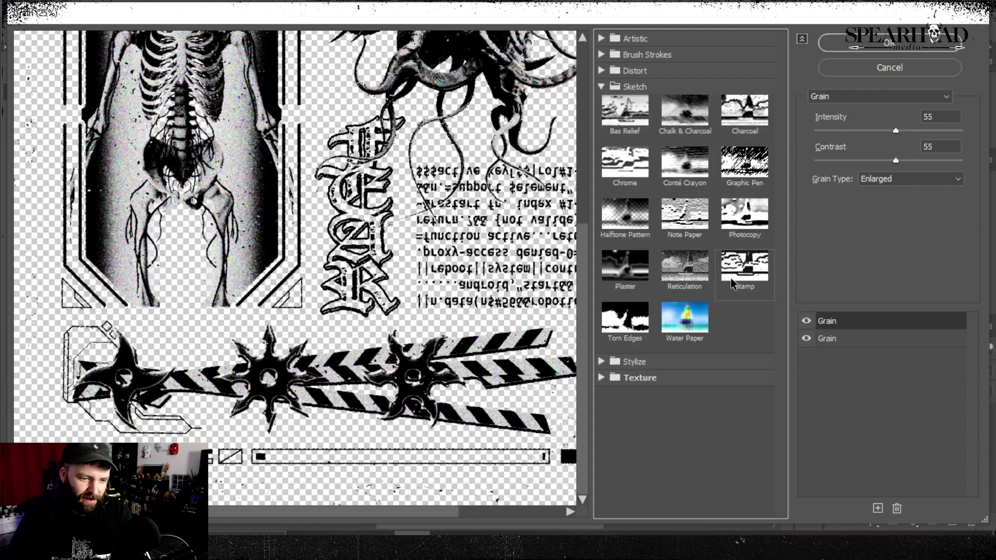
click(751, 289)
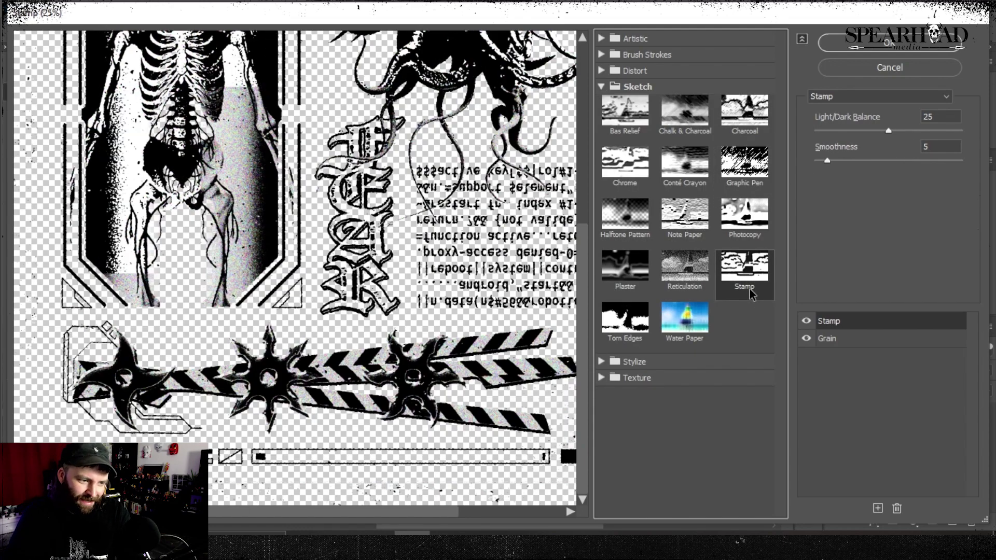
drag(586, 234, 596, 112)
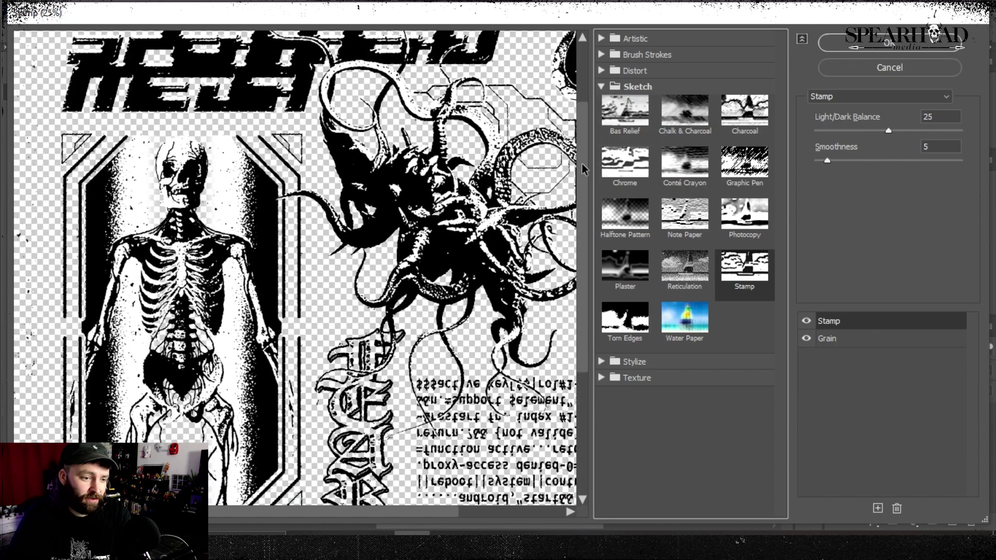
drag(583, 168, 584, 260)
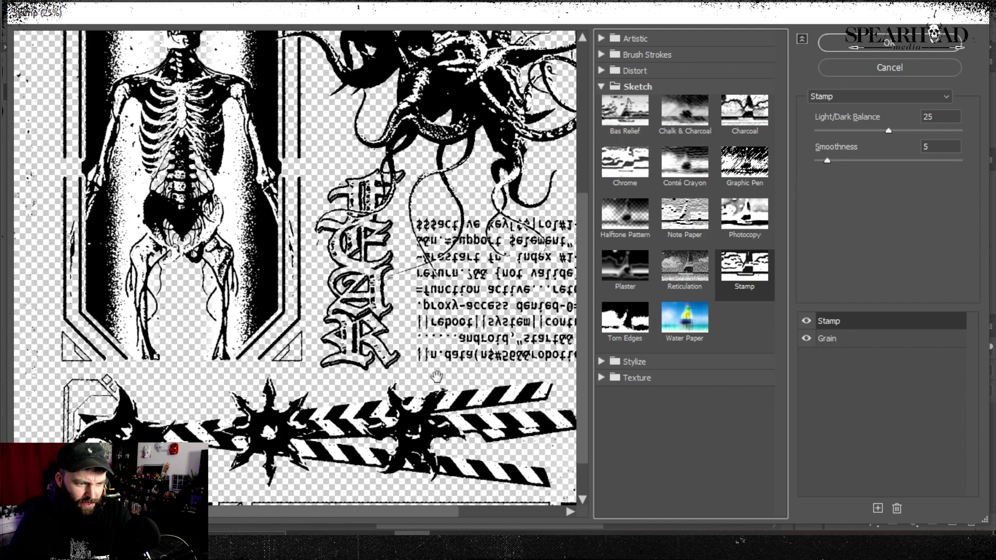
Step: Switch the Grain effect beneath Stamp to the Regular type and set its intensity to 43
click(837, 343)
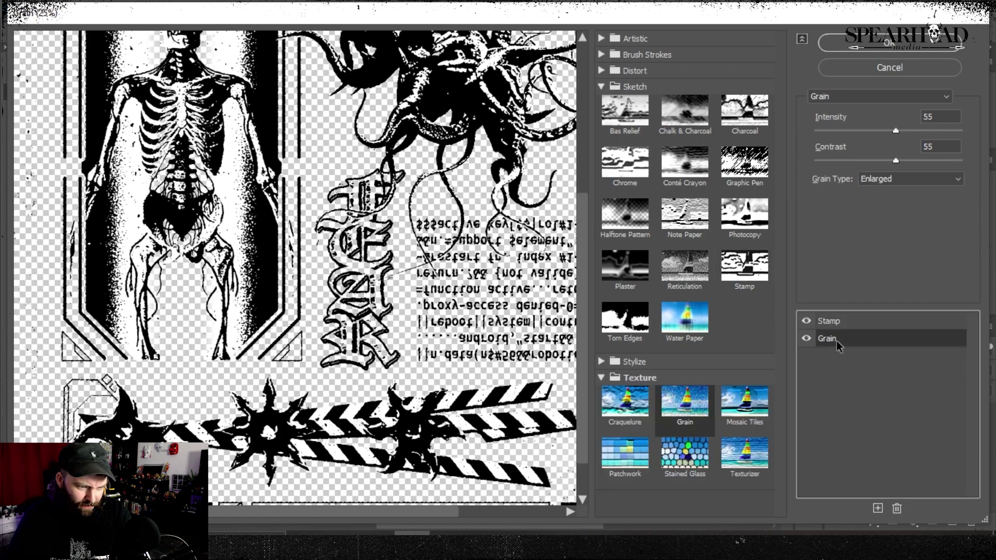
click(866, 132)
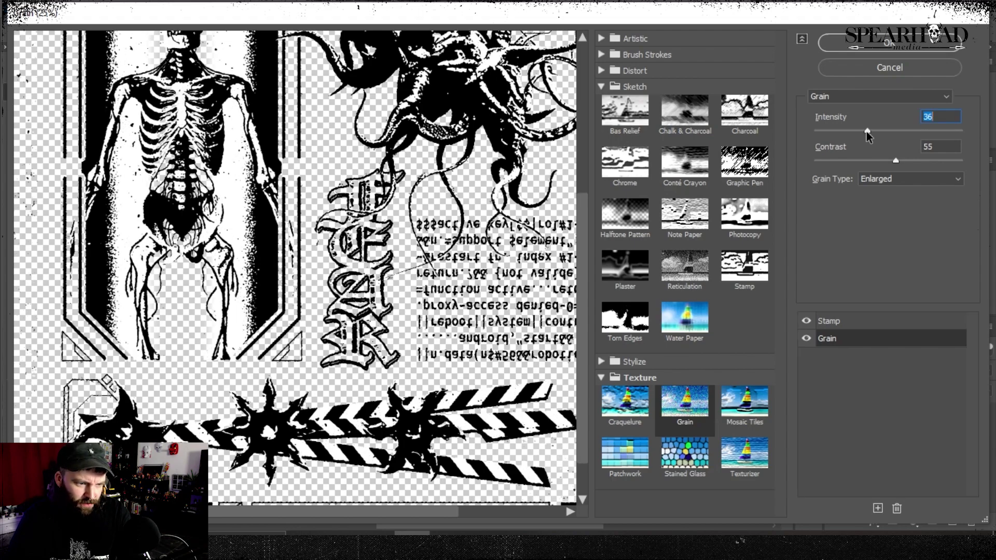
click(884, 183)
click(882, 195)
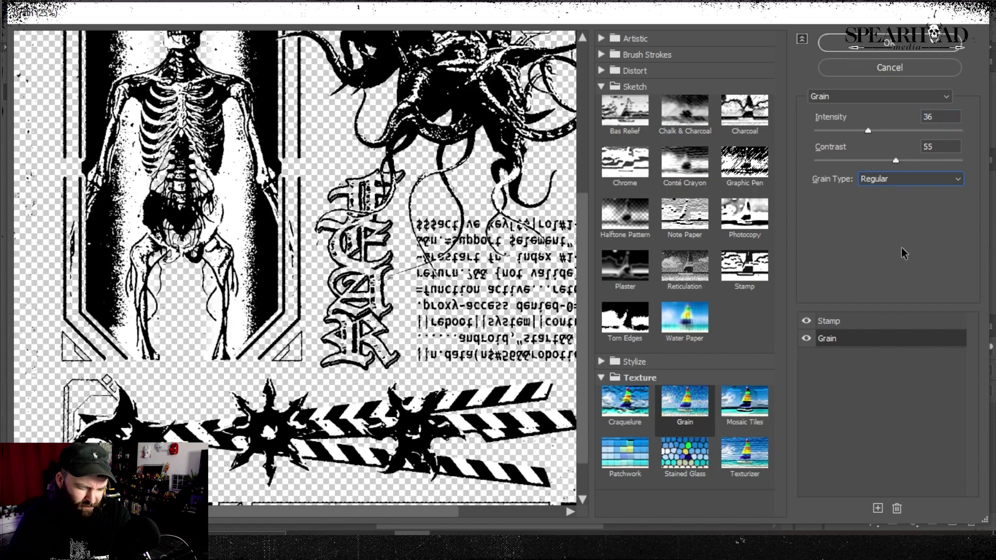
scroll(580, 253, up, 5)
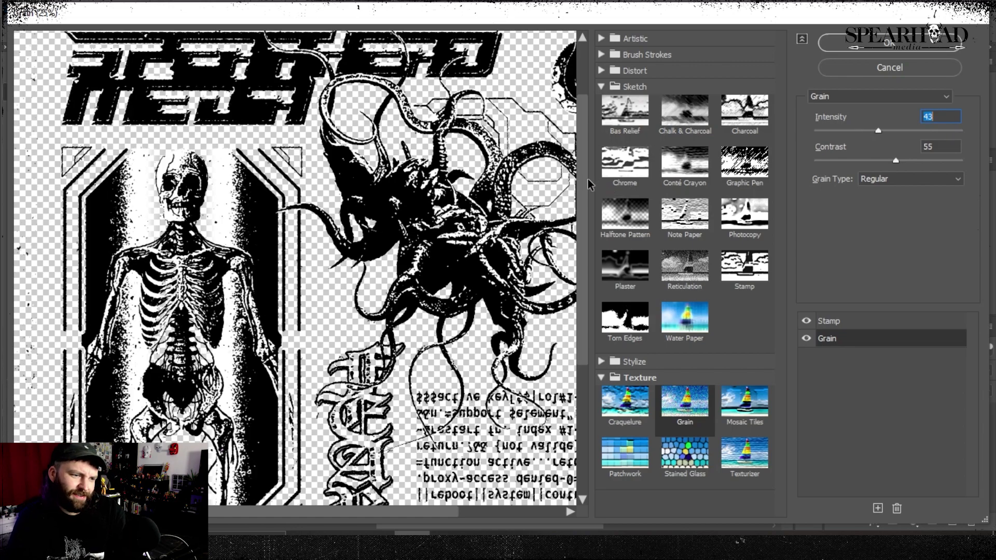
Step: Set the Grain effect's contrast to 29 and intensity to 41 while previewing the whole design
scroll(548, 197, down, 1)
alt+click(448, 224)
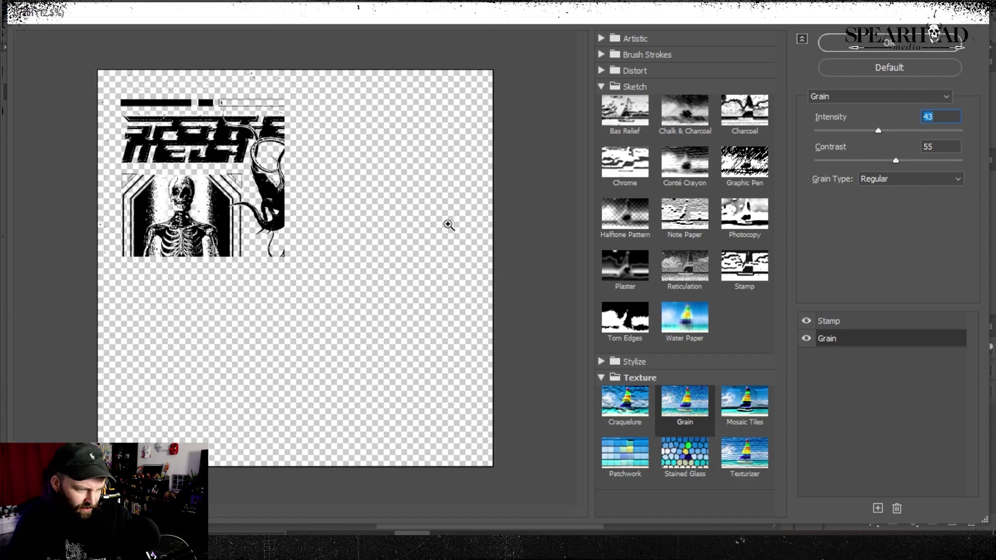
click(858, 161)
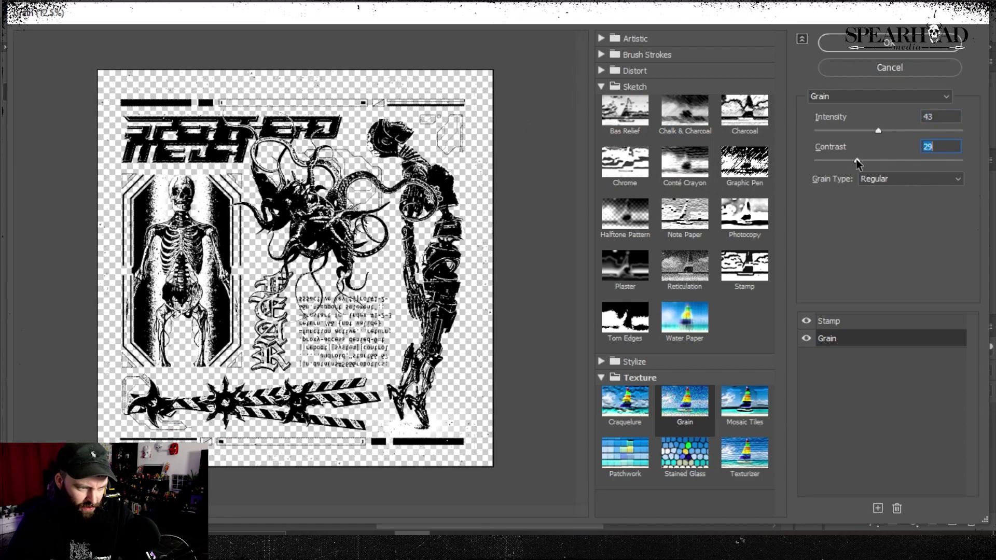
click(860, 129)
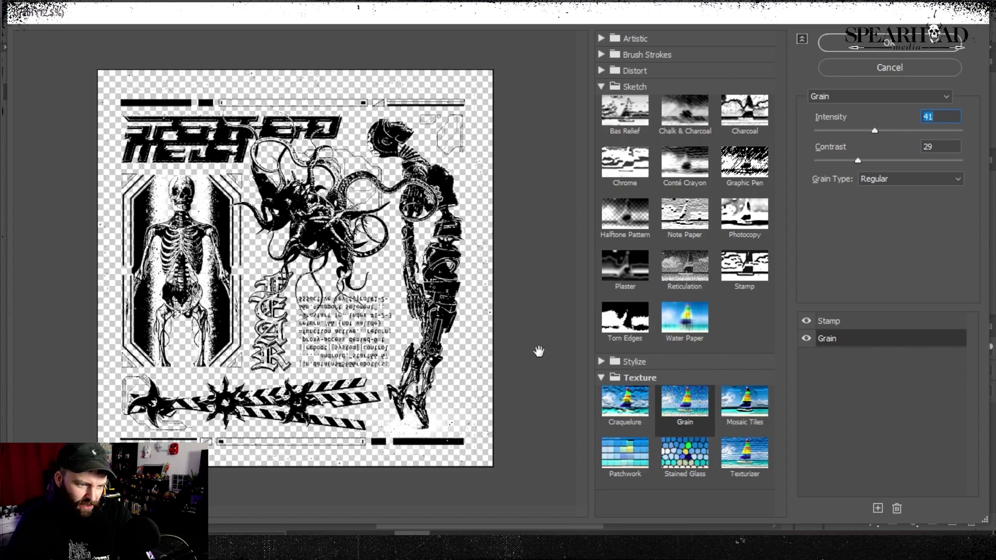
Step: Apply the stacked Grain and Stamp effects to the design layer
click(870, 47)
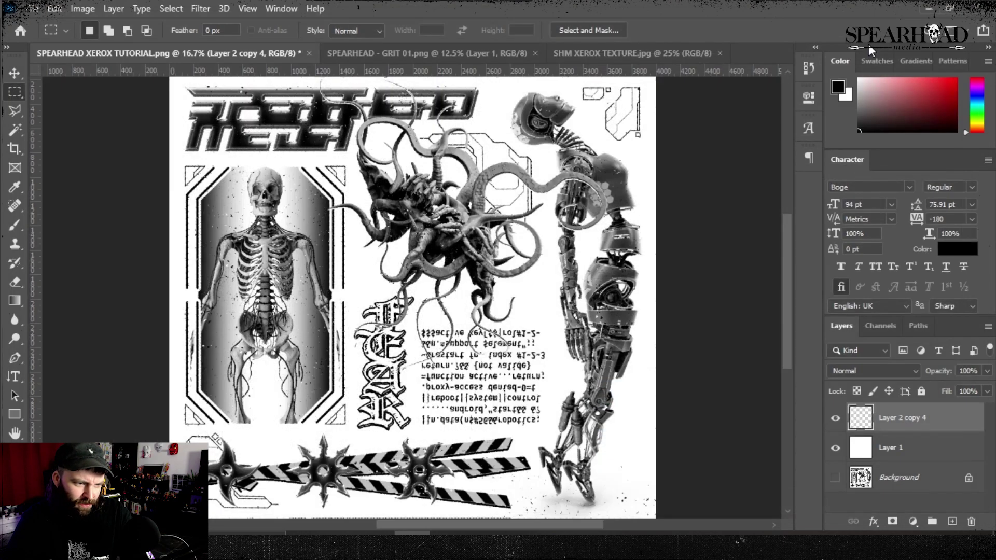
Step: Examine the filtered artwork up close, covering the figures, lettering, code text and striped bars, and finish on the whole design
scroll(612, 240, down, 1)
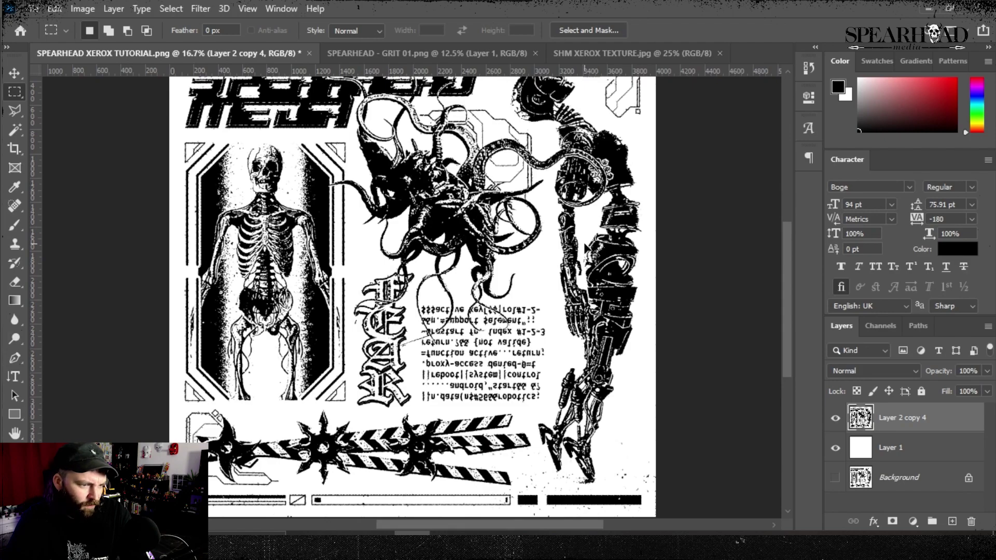
scroll(586, 249, up, 3)
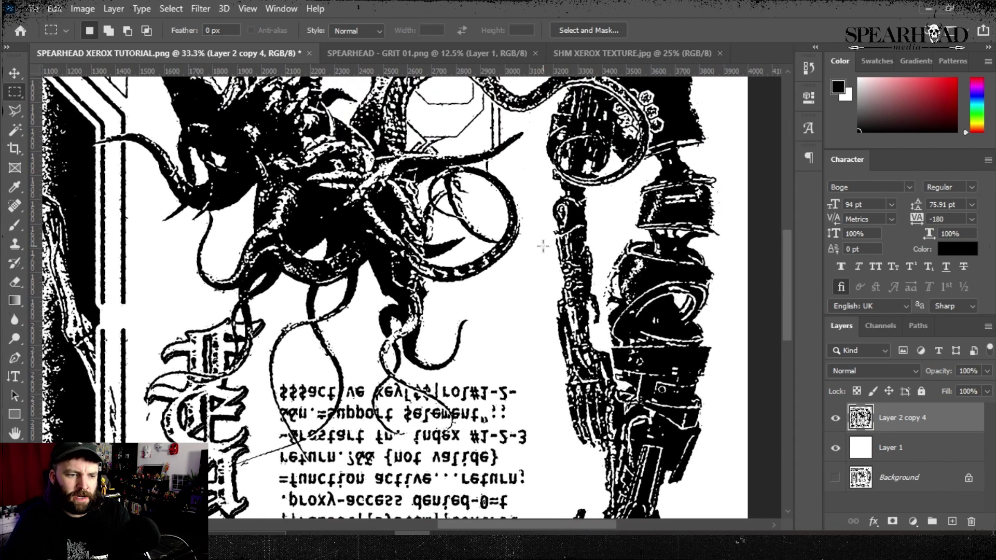
scroll(543, 246, up, 8)
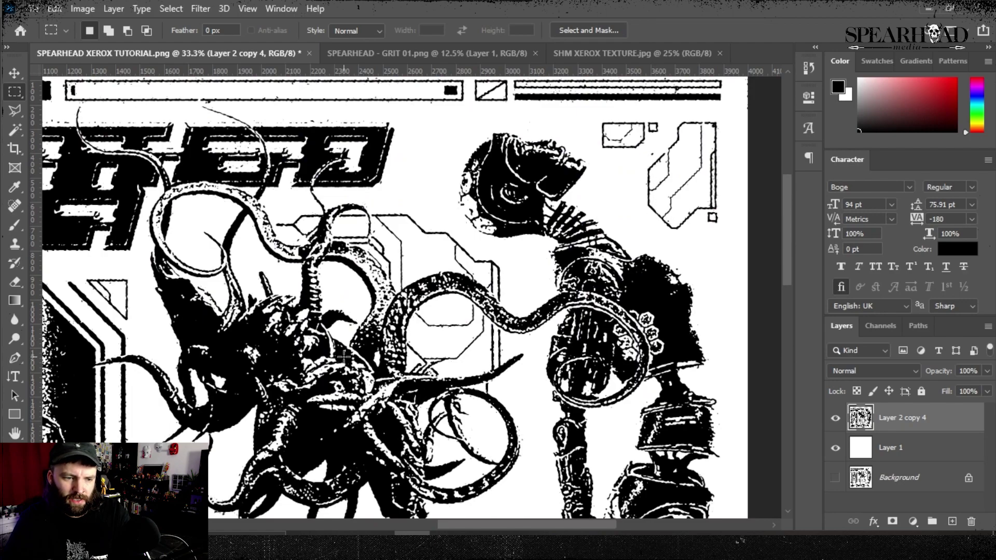
scroll(344, 356, down, 15)
scroll(344, 356, left, 6)
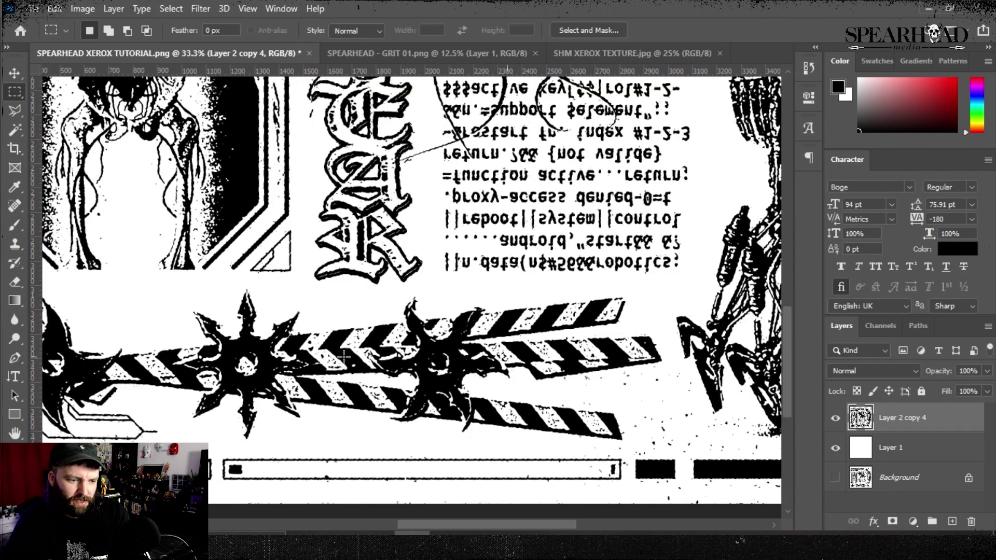
scroll(344, 356, left, 5)
scroll(311, 371, down, 4)
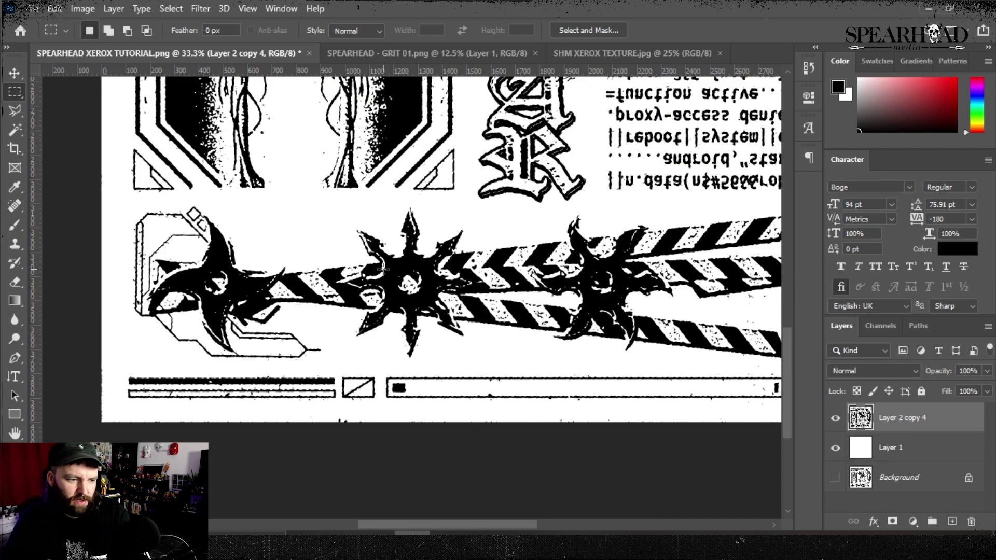
scroll(383, 269, up, 16)
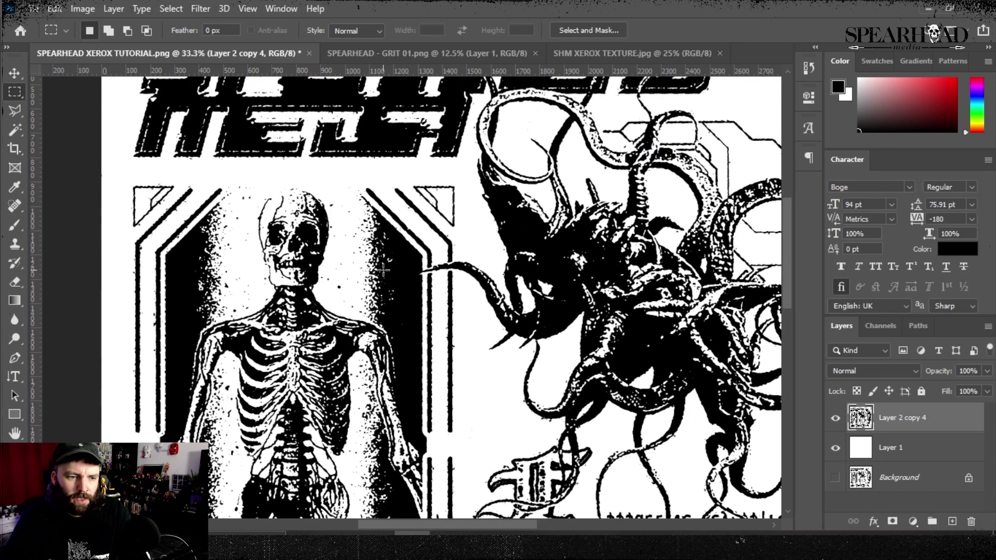
scroll(383, 269, up, 2)
scroll(492, 206, right, 3)
scroll(492, 206, up, 2)
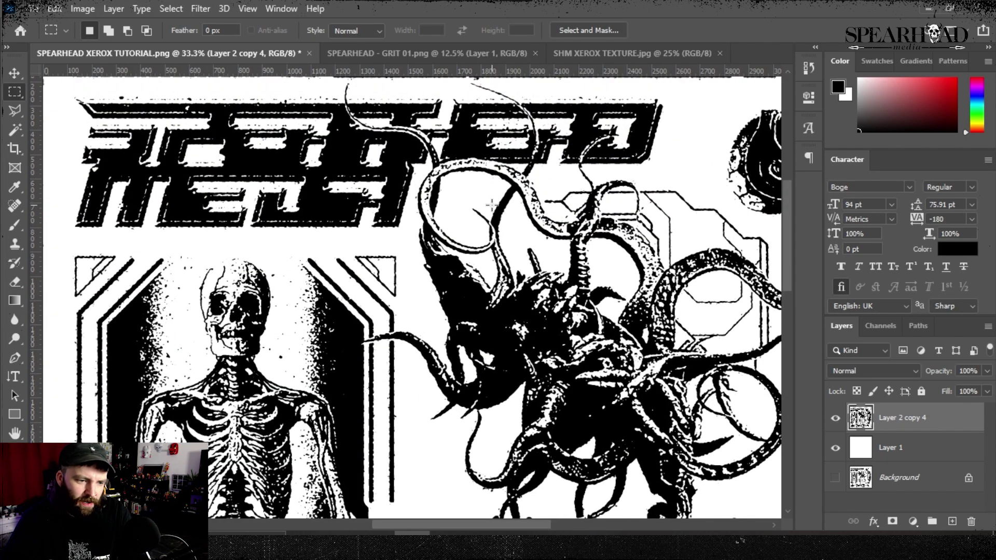
scroll(492, 205, right, 5)
scroll(492, 206, down, 3)
scroll(492, 206, down, 3)
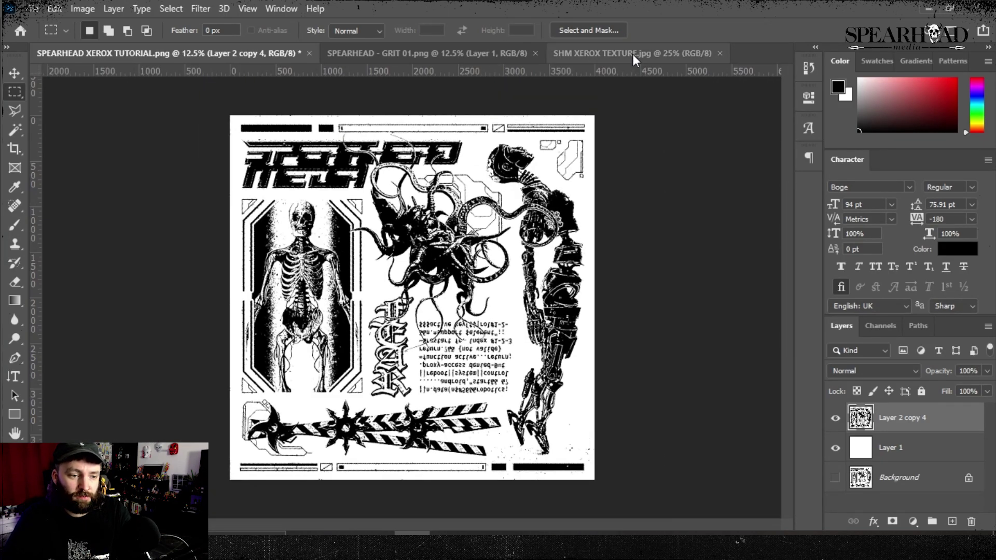
Step: Copy the entire SHM XEROX TEXTURE image and paste it as a new layer into the SPEARHEAD XEROX TUTORIAL document
click(601, 59)
drag(138, 105, 734, 516)
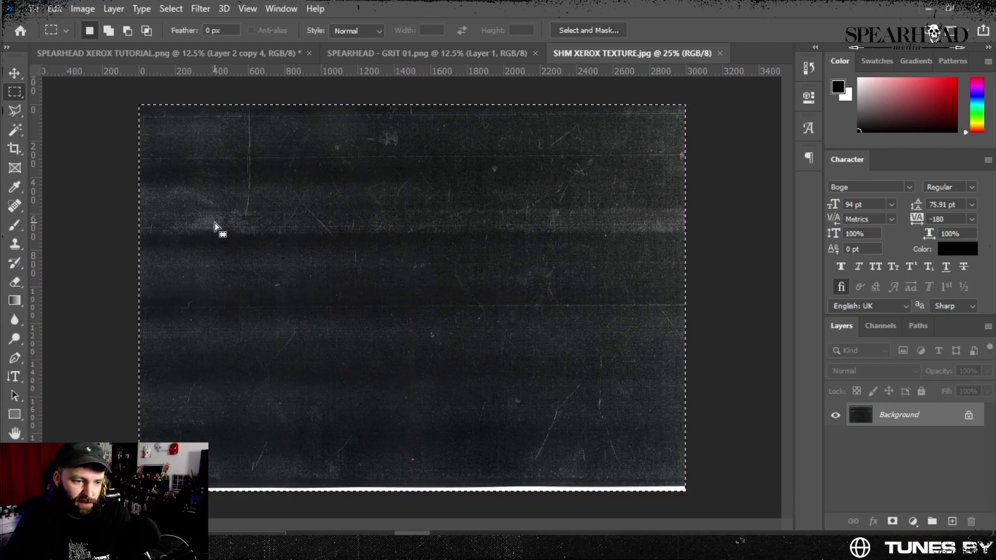
click(206, 57)
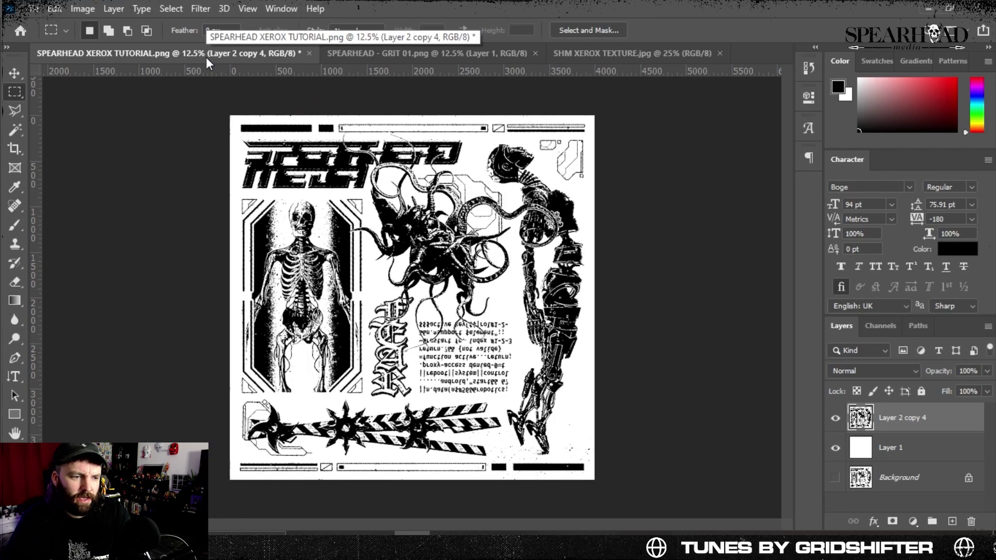
key(ctrl+v)
Step: Scale the pasted texture proportionally to about 194.5% so it covers the whole canvas
key(ctrl+t)
drag(413, 199, 412, 113)
drag(411, 394, 418, 494)
key(Return)
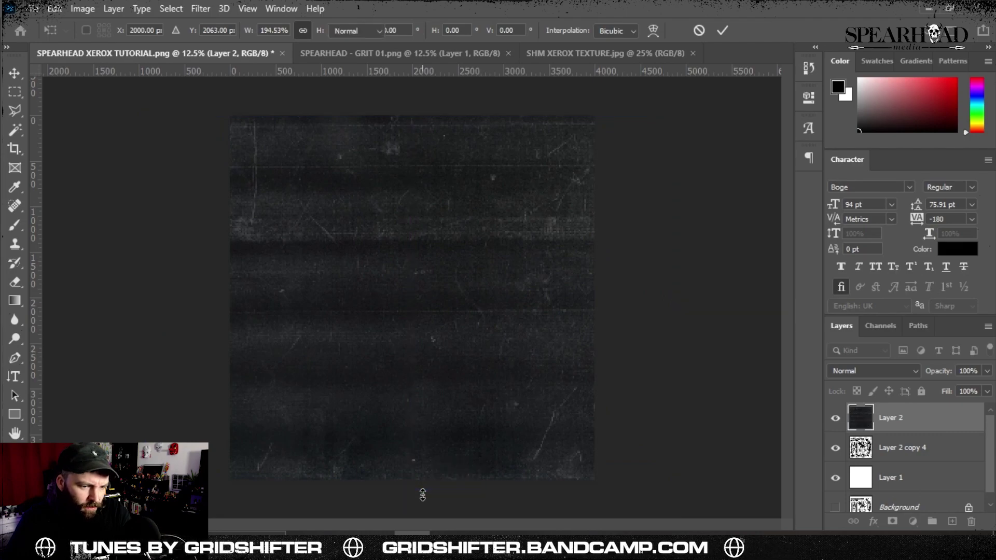
Step: Set the texture layer's blend mode to Screen and inspect the texture over the black artwork
click(868, 372)
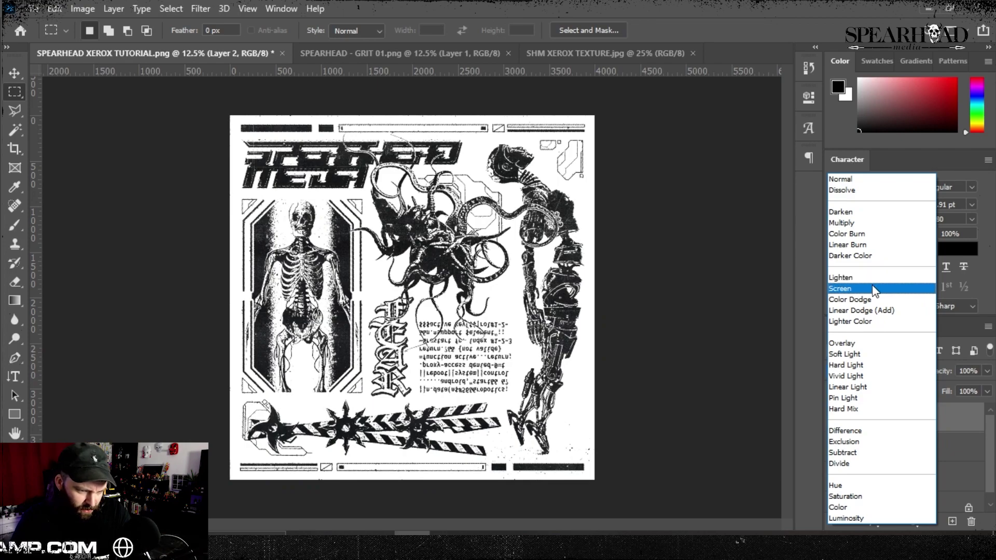
click(874, 289)
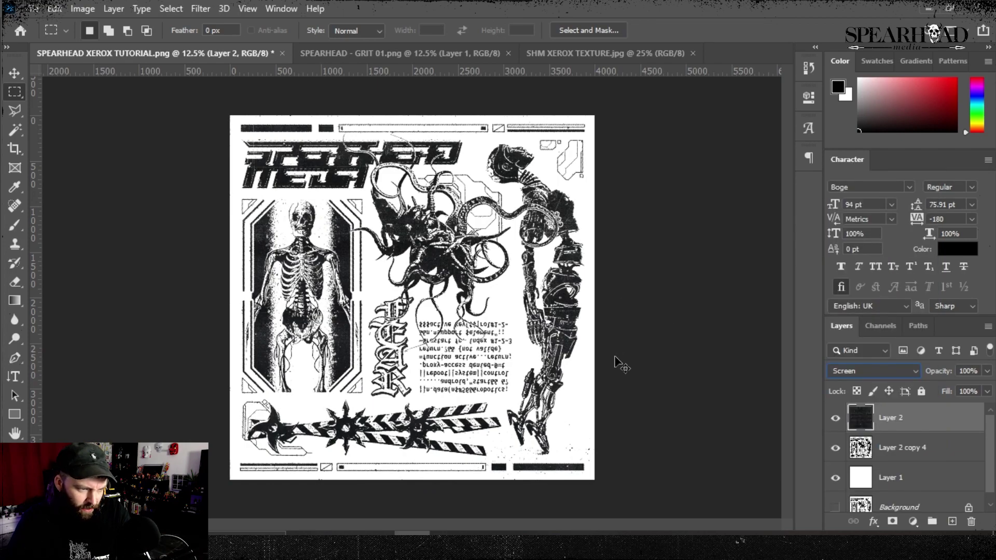
key(ctrl+plus)
key(ctrl+plus)
scroll(579, 245, up, 3)
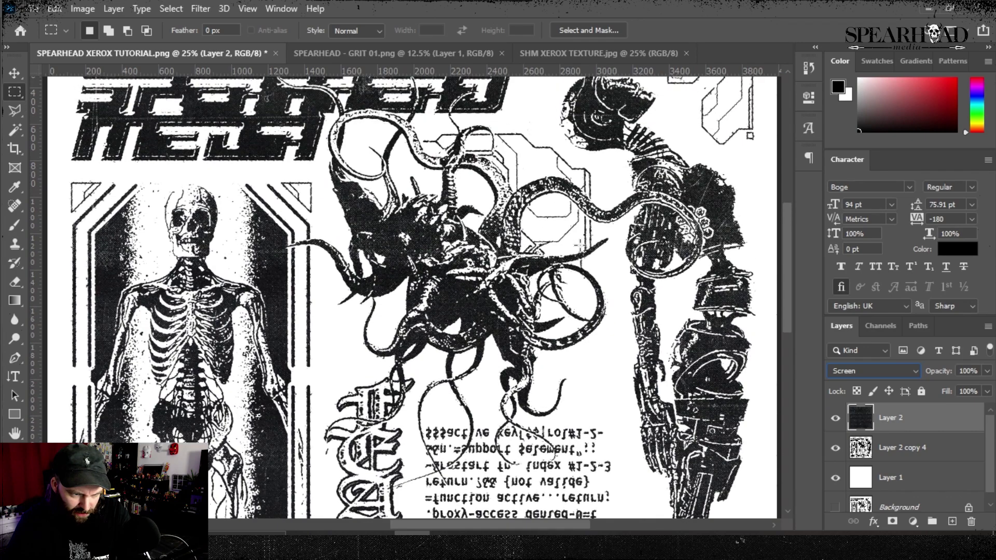
scroll(580, 245, up, 2)
scroll(579, 245, down, 5)
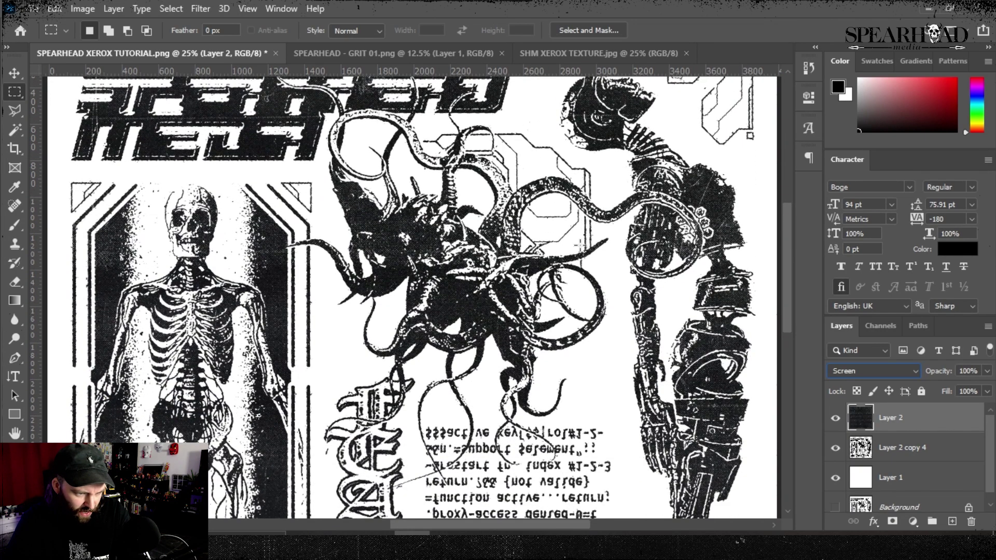
scroll(580, 245, down, 6)
scroll(580, 245, up, 2)
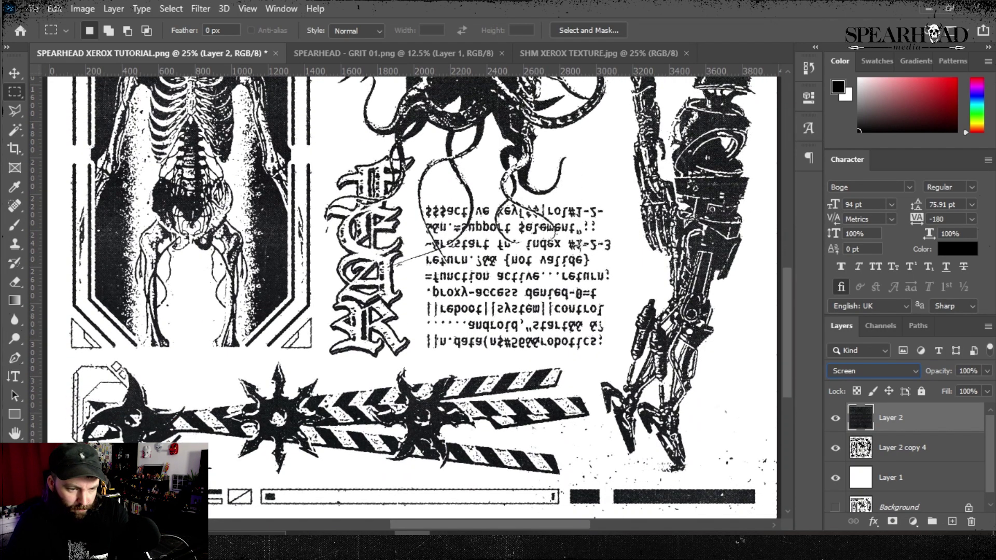
Step: Convert the texture layer to black and white using the default Black & White adjustment values
click(83, 9)
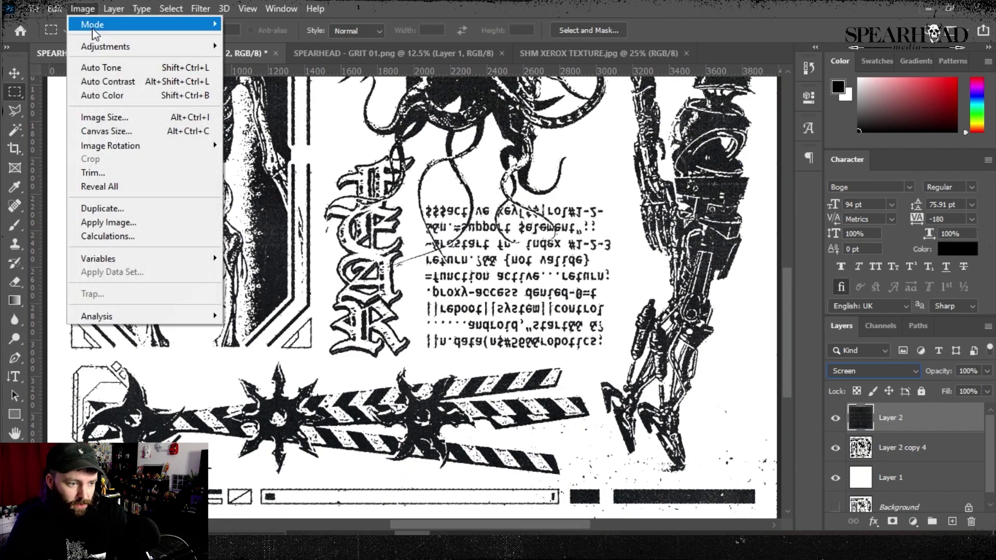
mouse_move(99, 46)
click(264, 150)
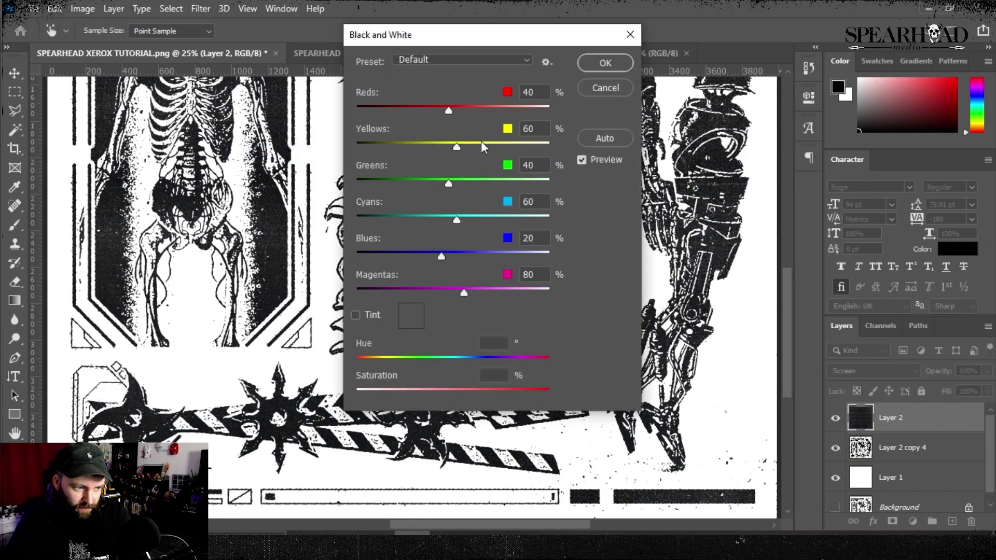
click(601, 64)
Step: Brighten the texture layer with a Levels adjustment, setting the white input level to 202
click(83, 8)
mouse_move(103, 47)
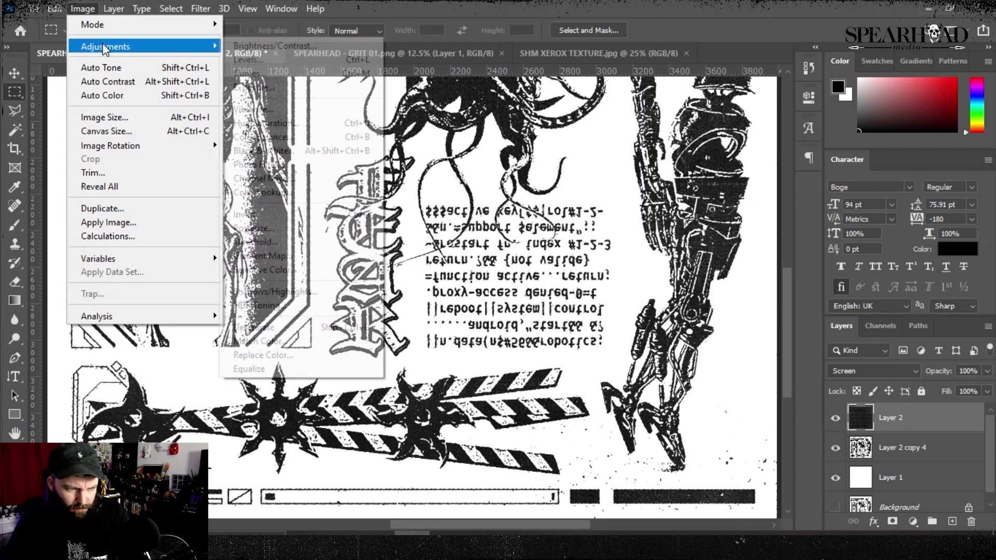
click(248, 59)
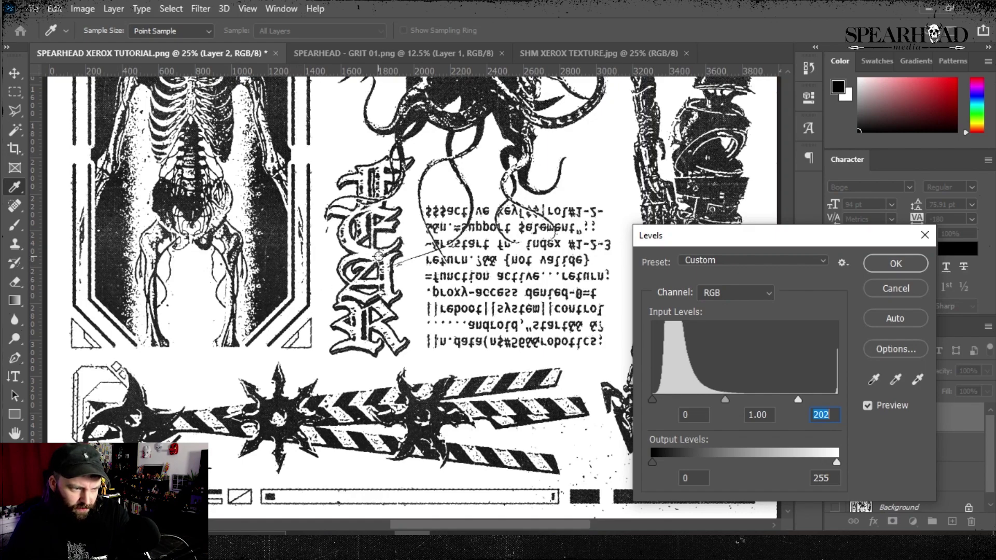
scroll(379, 256, up, 5)
scroll(380, 255, right, 2)
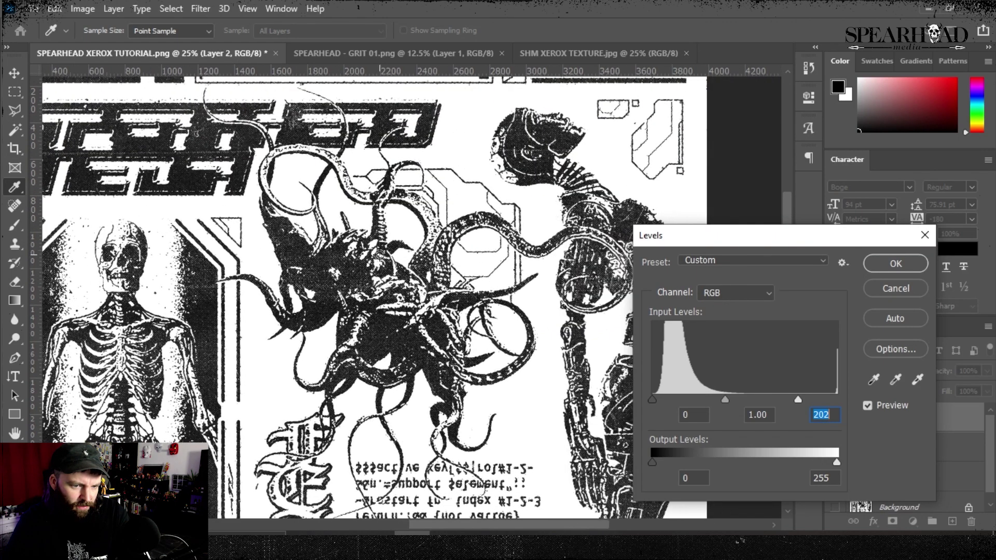
scroll(379, 256, up, 1)
click(888, 263)
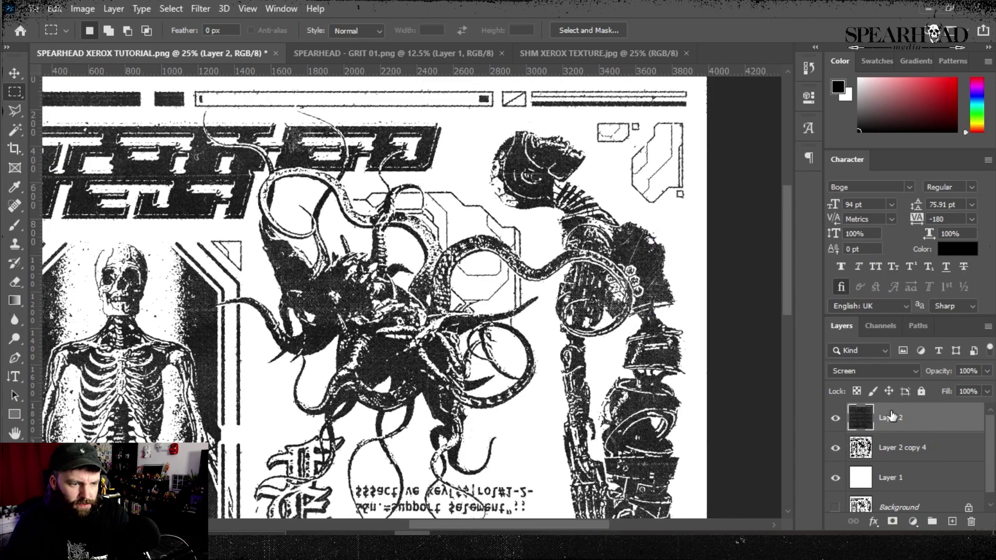
Step: Duplicate the texture layer, keeping the default copy name
key(ctrl+minus)
key(ctrl+minus)
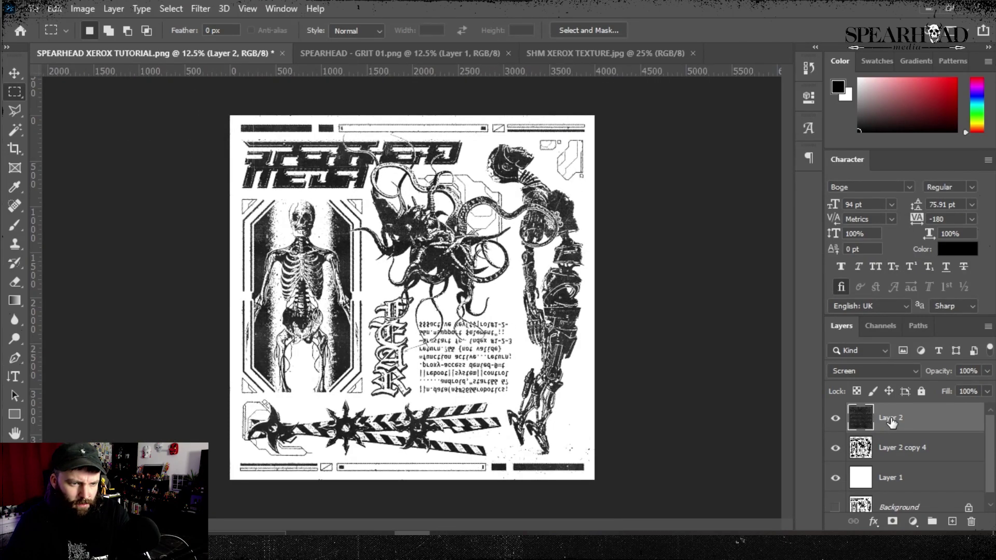
right_click(891, 423)
click(768, 84)
key(Return)
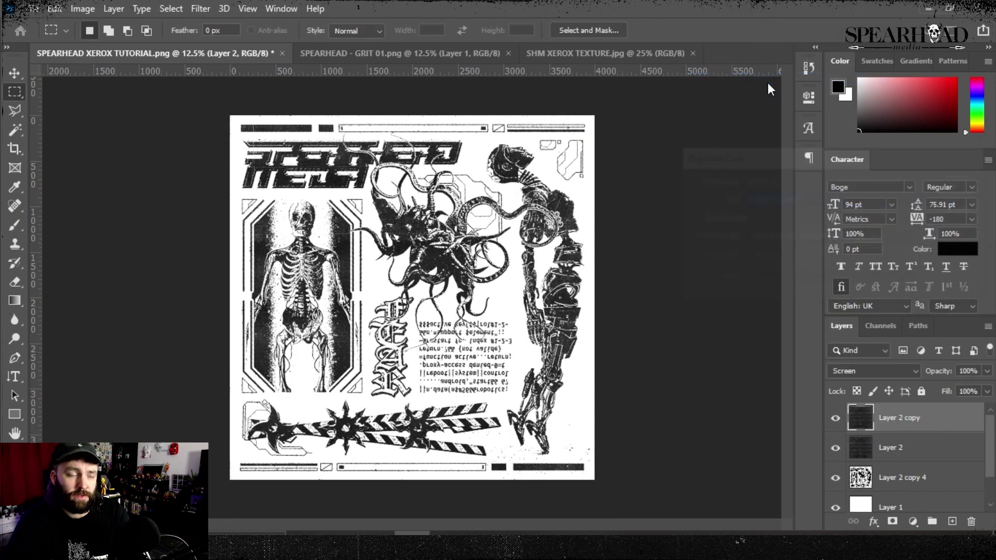
Step: Enlarge the duplicated texture proportionally, extending it further beyond both sides of the canvas
key(ctrl+t)
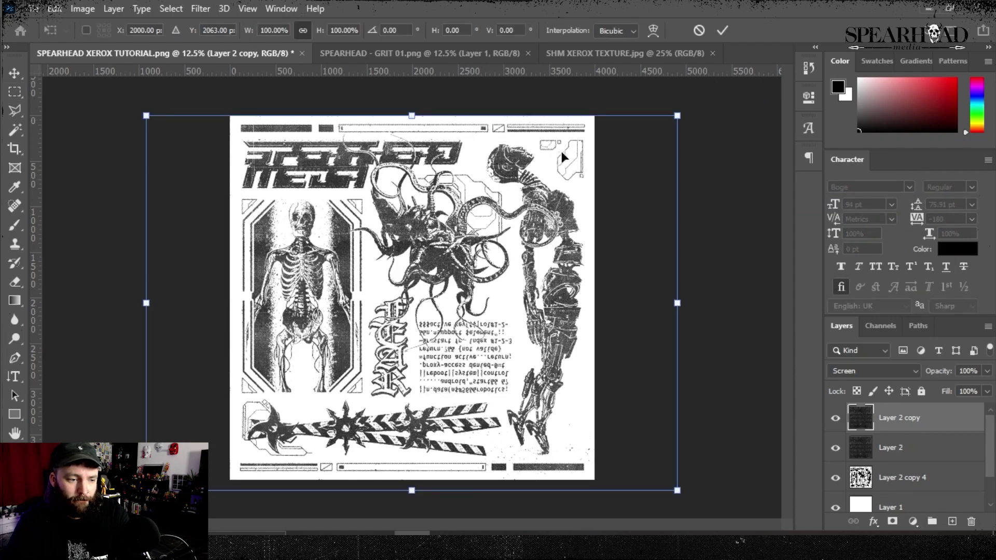
drag(676, 310, 770, 303)
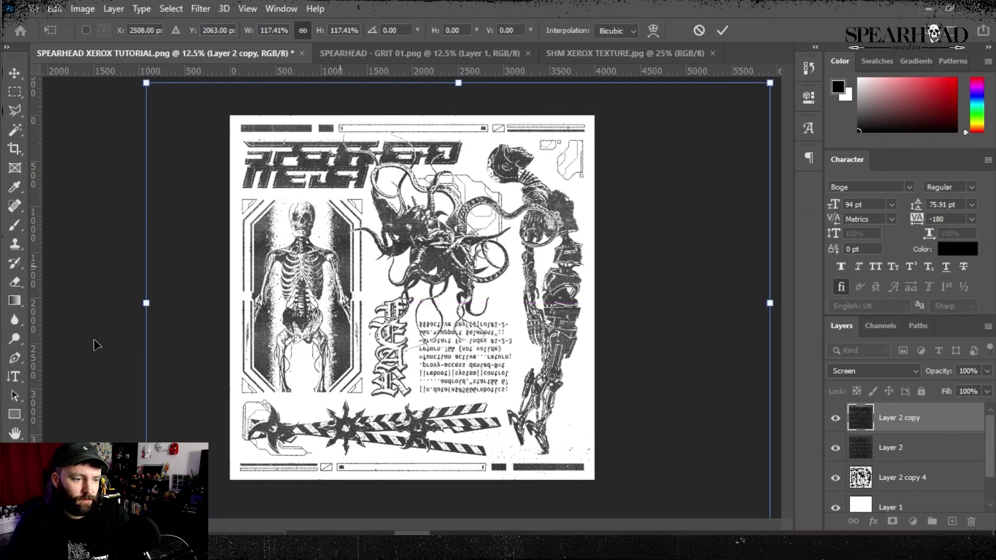
drag(147, 306, 39, 262)
key(Return)
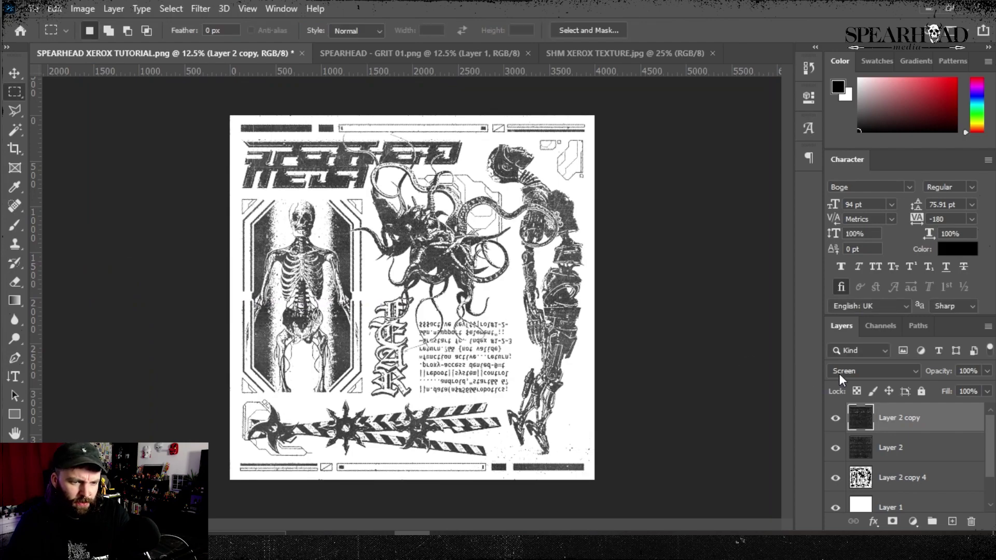
Step: Set the duplicated texture layer's blend mode to Multiply and invert its tones
click(874, 371)
click(849, 223)
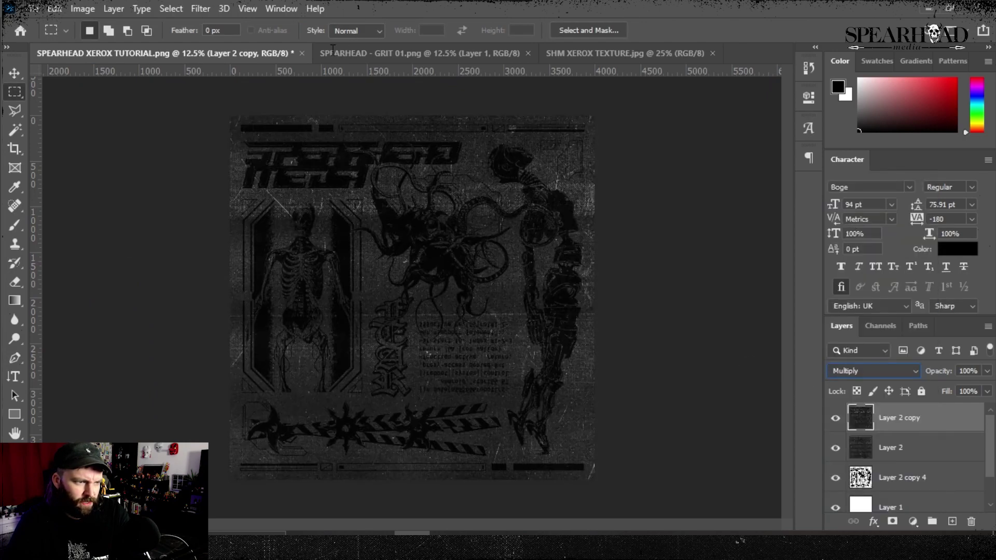
click(83, 8)
mouse_move(109, 46)
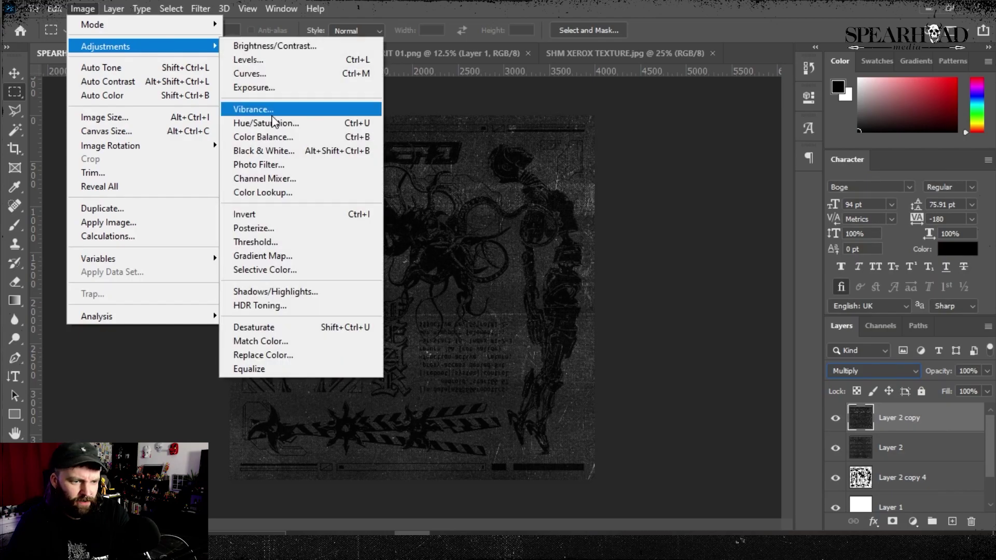
click(271, 214)
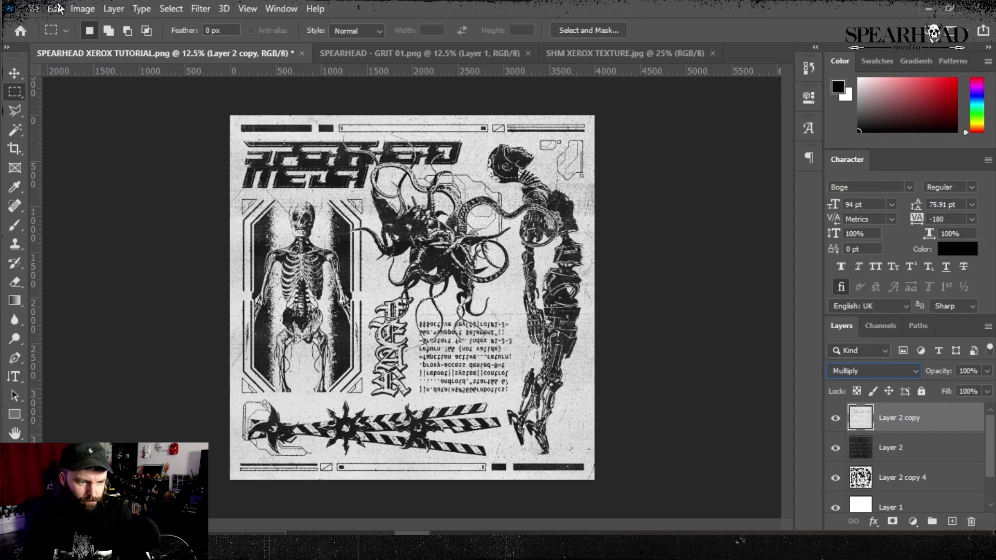
Step: Apply a Brightness/Contrast adjustment to the inverted texture copy with contrast 100 and brightness 0
click(83, 9)
mouse_move(103, 43)
click(283, 60)
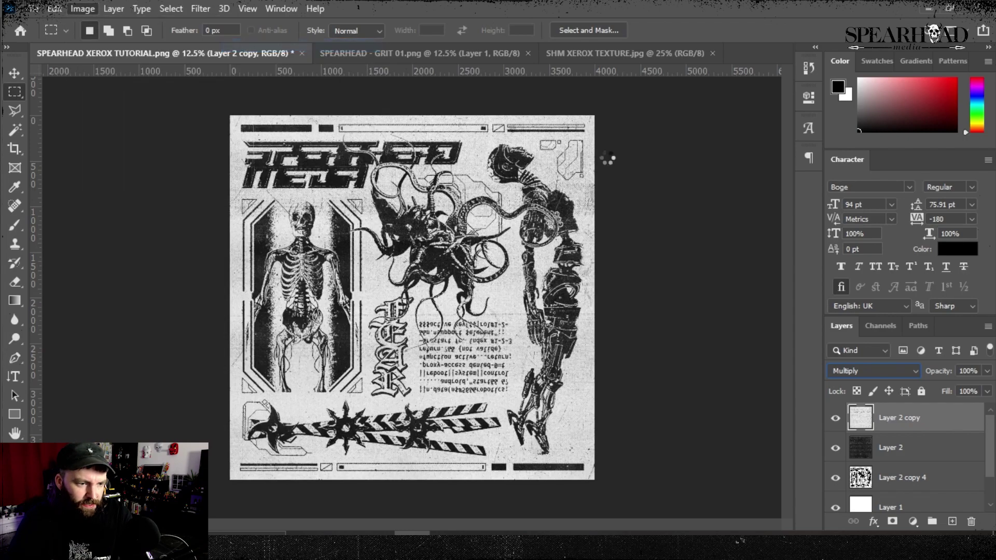
click(697, 222)
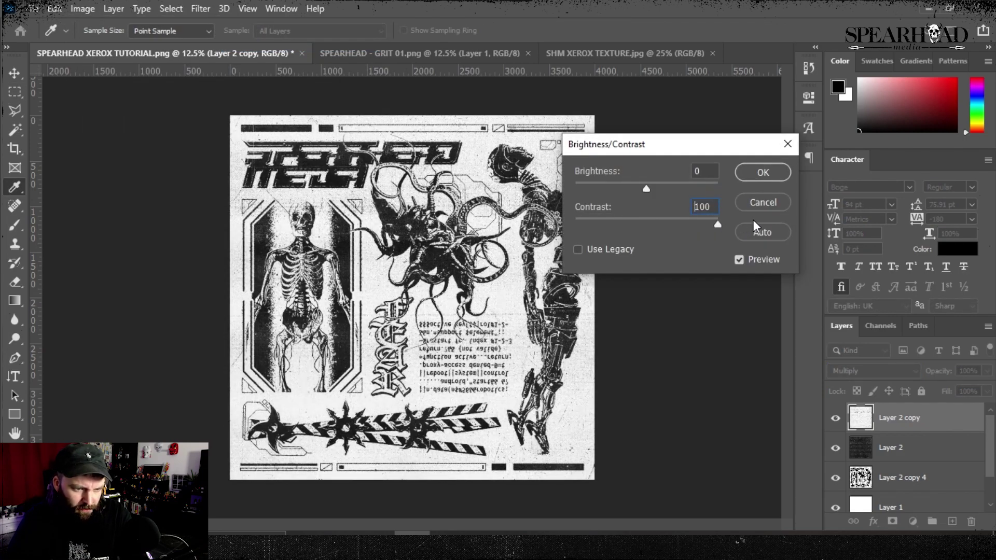
drag(648, 184, 646, 184)
click(763, 173)
key(m)
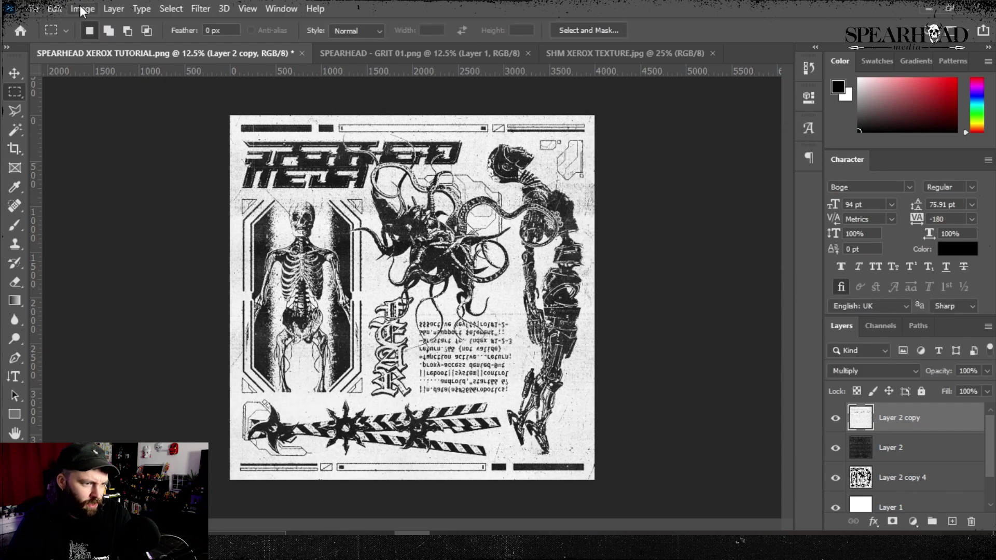
Step: Apply another Brightness/Contrast adjustment to the inverted Multiply texture copy
click(82, 9)
mouse_move(104, 42)
click(285, 45)
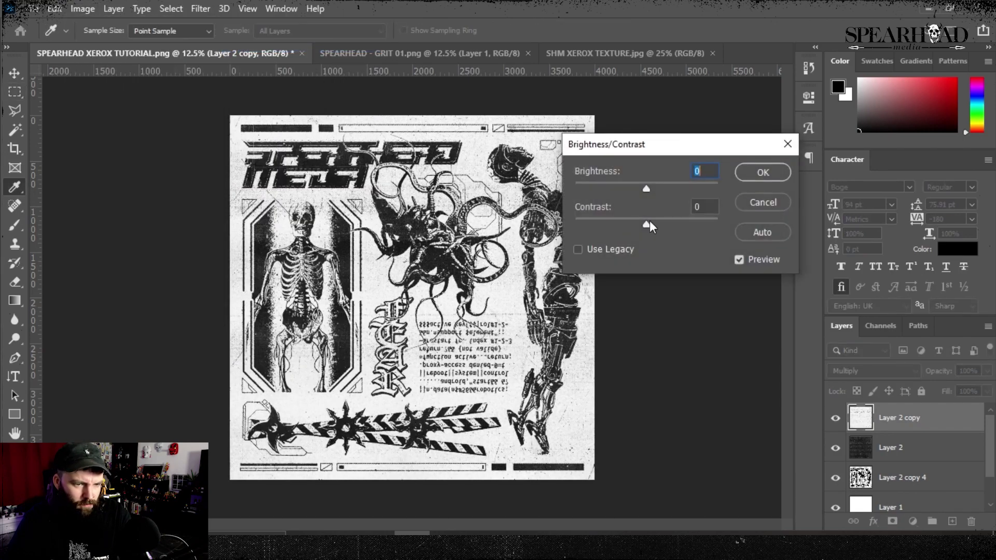
key(Tab)
click(763, 173)
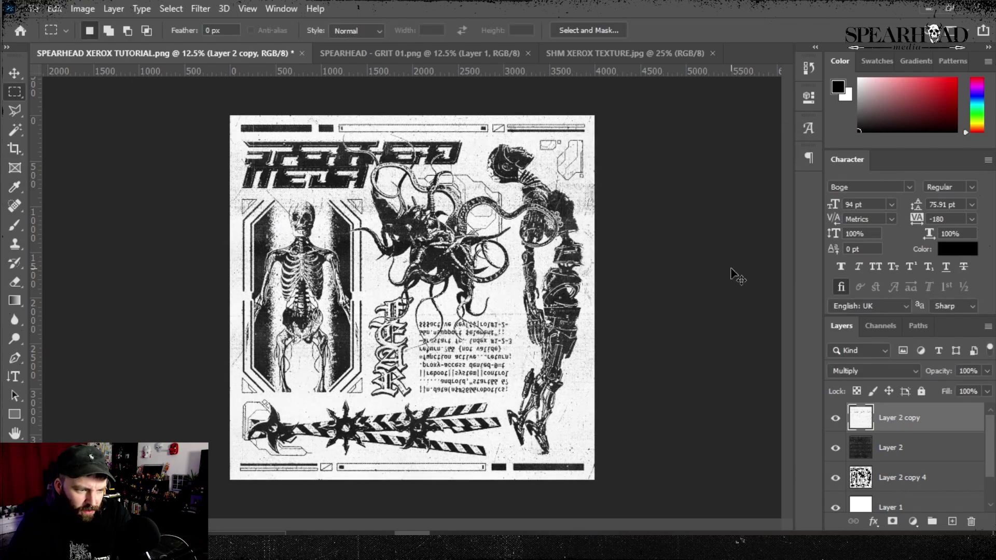
Step: Examine the distressed texture up close across the whole design, from the title down to the lower border
key(ctrl+plus)
key(ctrl+plus)
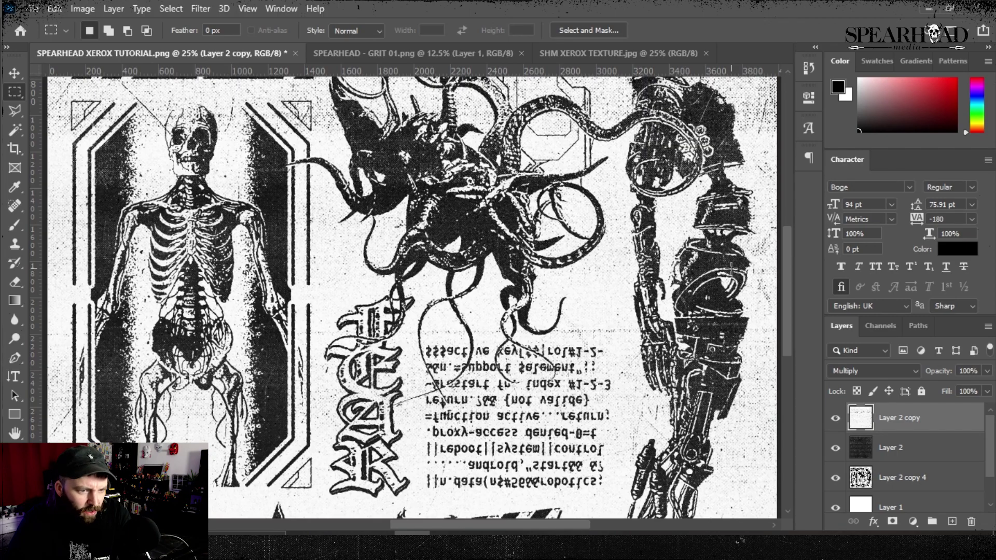
scroll(614, 253, up, 5)
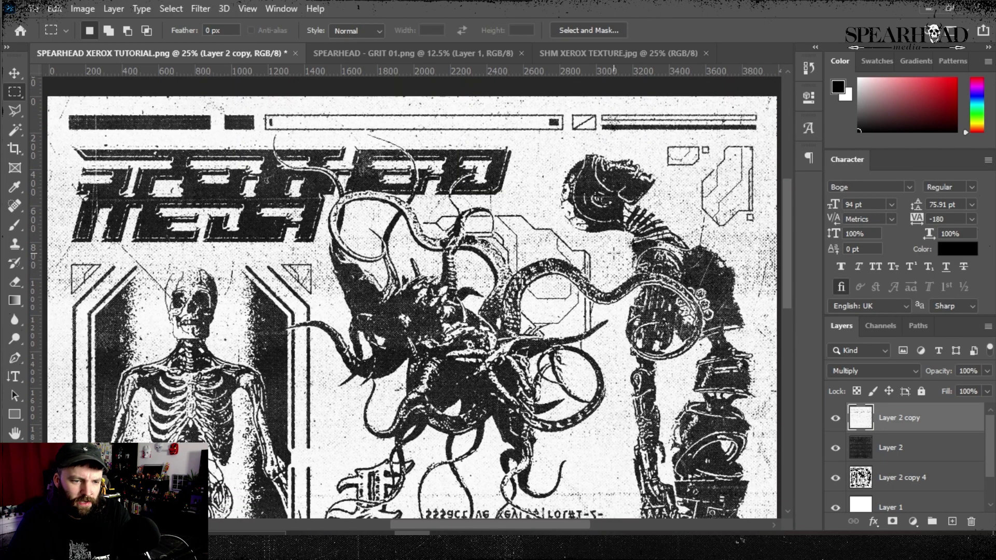
scroll(613, 253, down, 5)
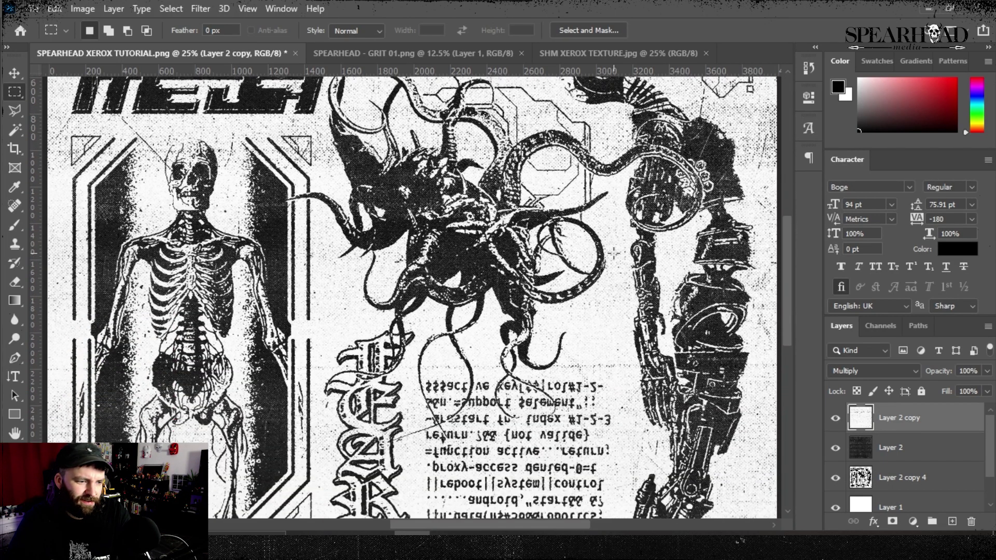
scroll(614, 253, down, 5)
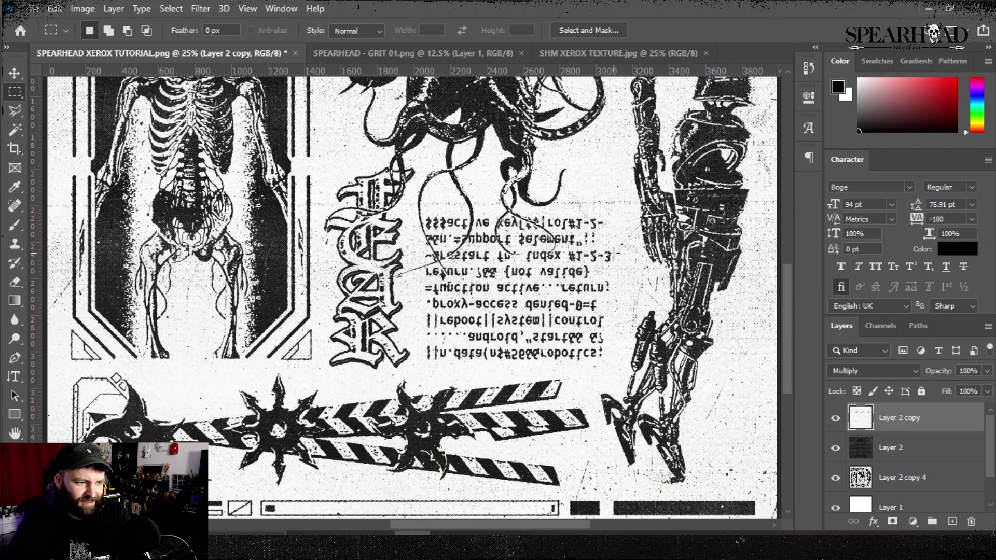
scroll(614, 252, down, 1)
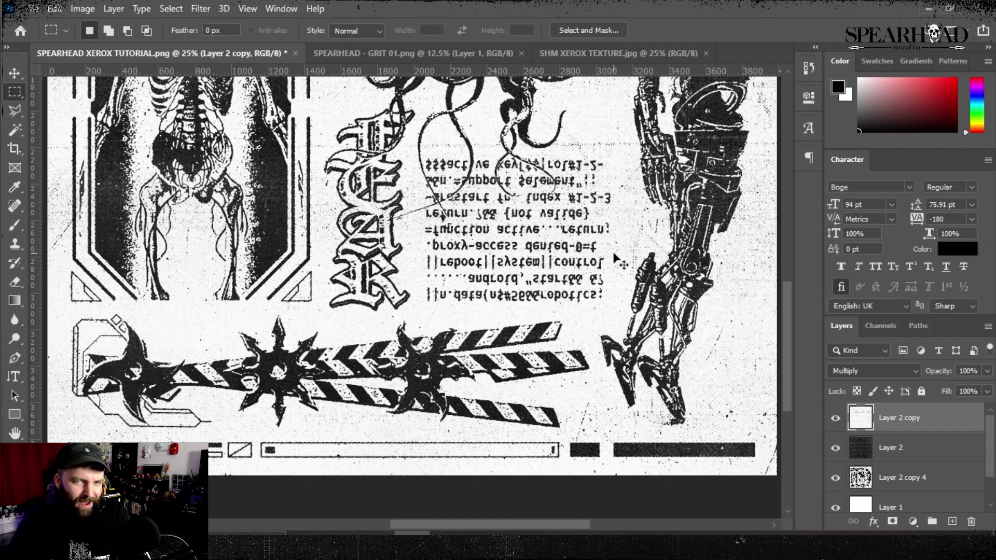
scroll(613, 254, down, 3)
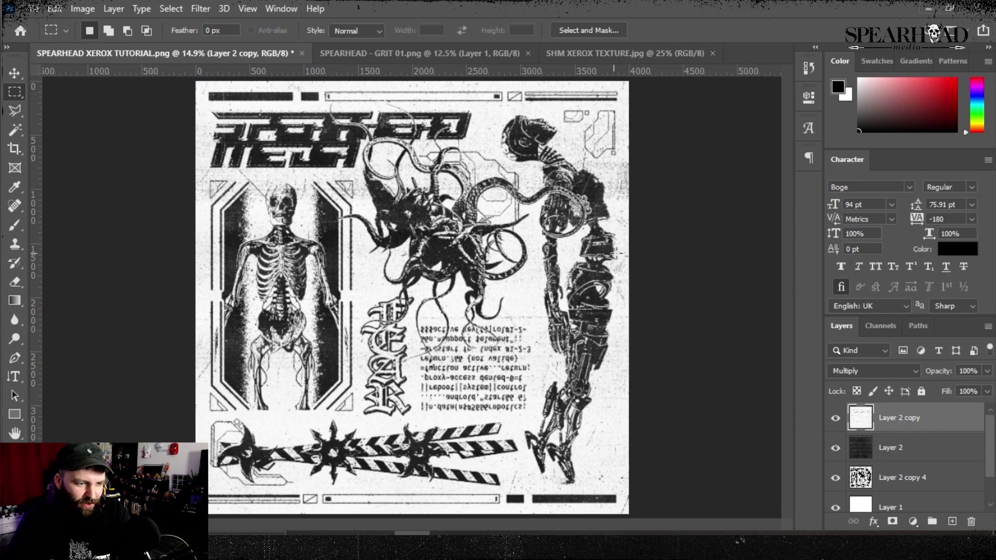
Step: Copy the canvas-sized area of Layer 2 copy 4 to a new layer and hide the original artwork layer
click(886, 477)
key(ctrl+t)
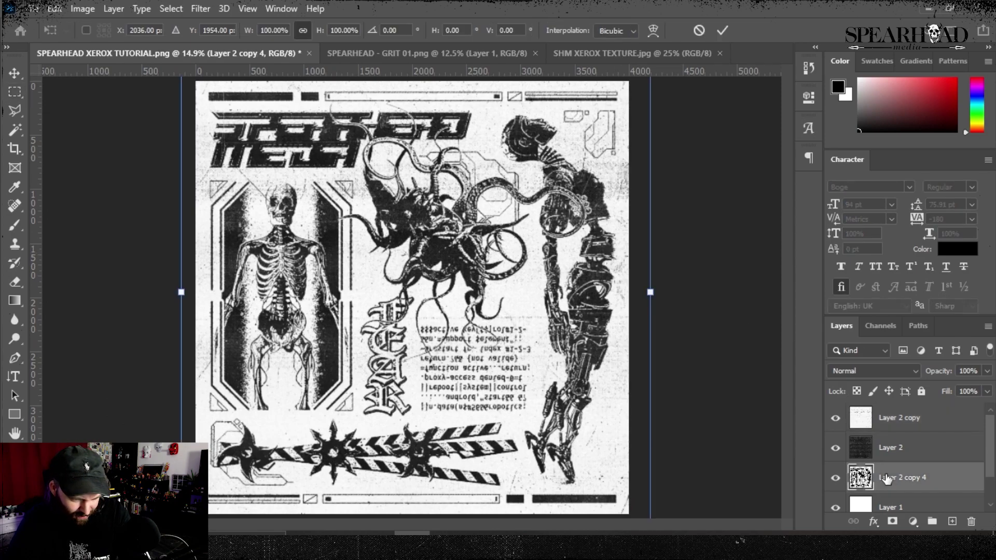
key(Escape)
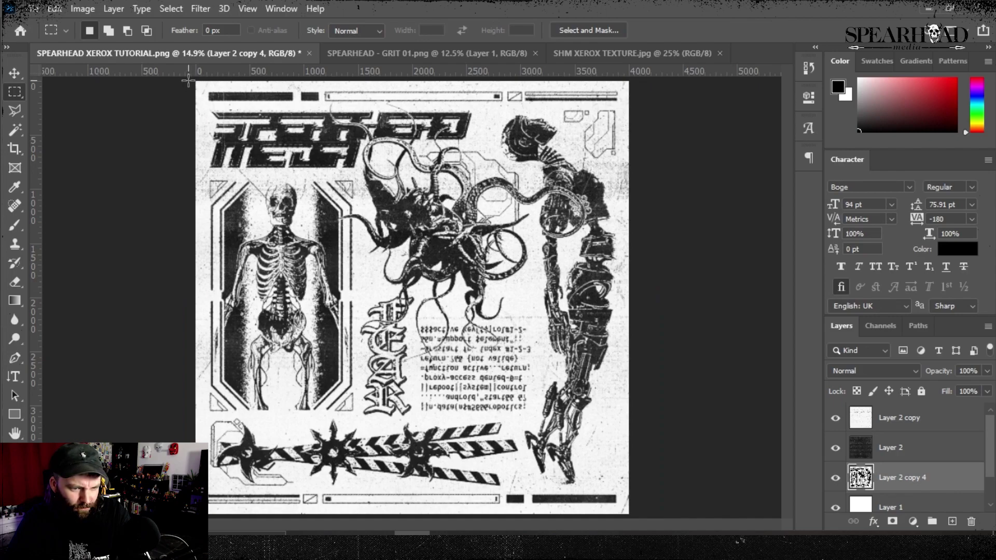
drag(189, 78, 697, 533)
key(ctrl+j)
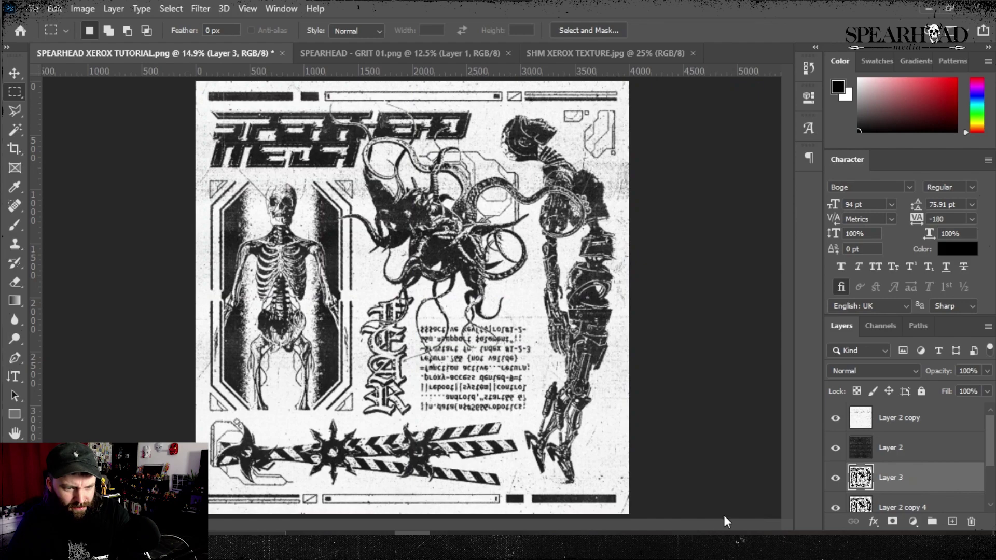
click(835, 507)
Step: Scale the new artwork layer down slightly and centre it on the canvas, leaving a wider margin around the design
key(ctrl+t)
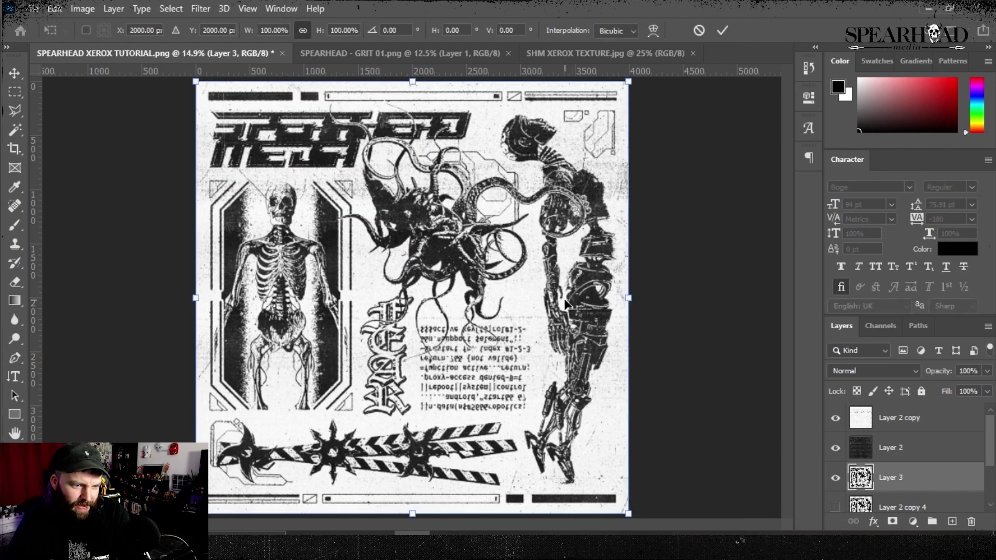
drag(627, 295, 612, 293)
drag(499, 309, 508, 309)
key(Return)
key(m)
key(ctrl+minus)
key(ctrl+minus)
key(ctrl+plus)
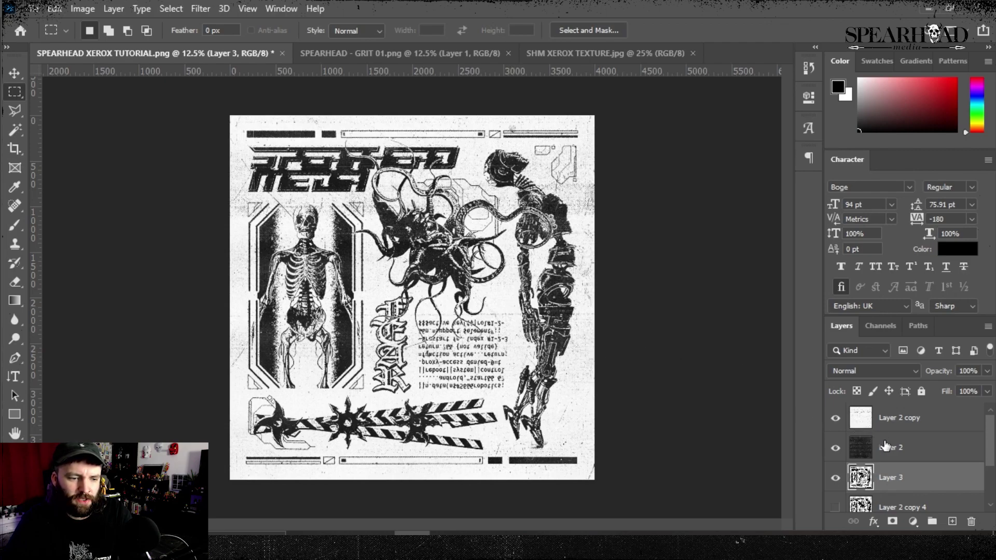
Step: Flatten the image into a single background layer, discarding the hidden layers
right_click(891, 480)
click(851, 455)
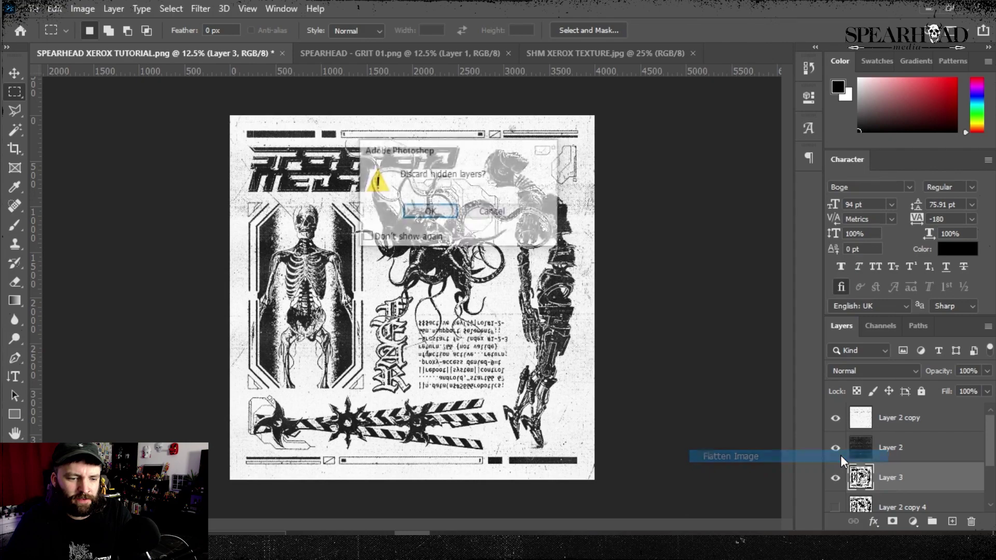
click(436, 212)
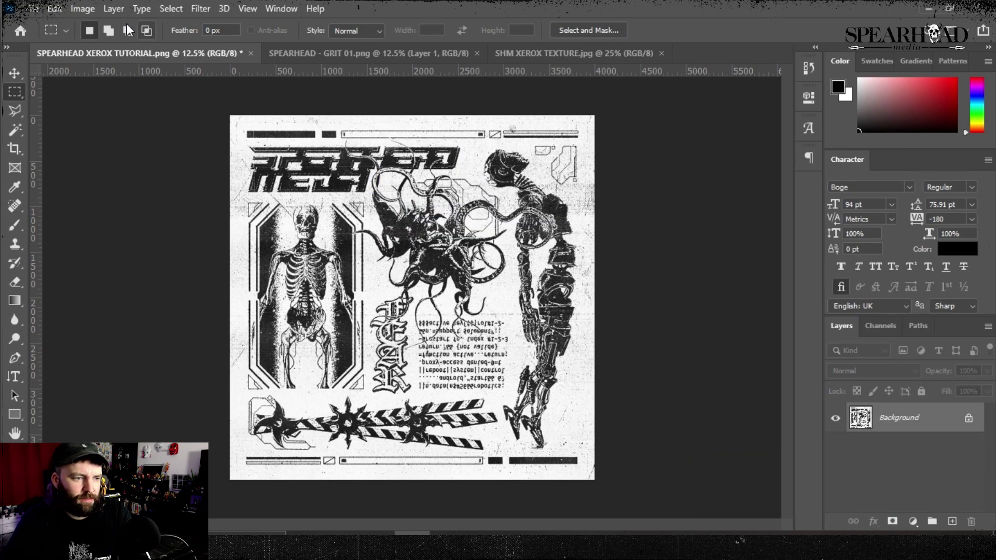
Step: Increase the flattened image's contrast with a Brightness/Contrast adjustment
click(83, 9)
mouse_move(104, 46)
click(251, 38)
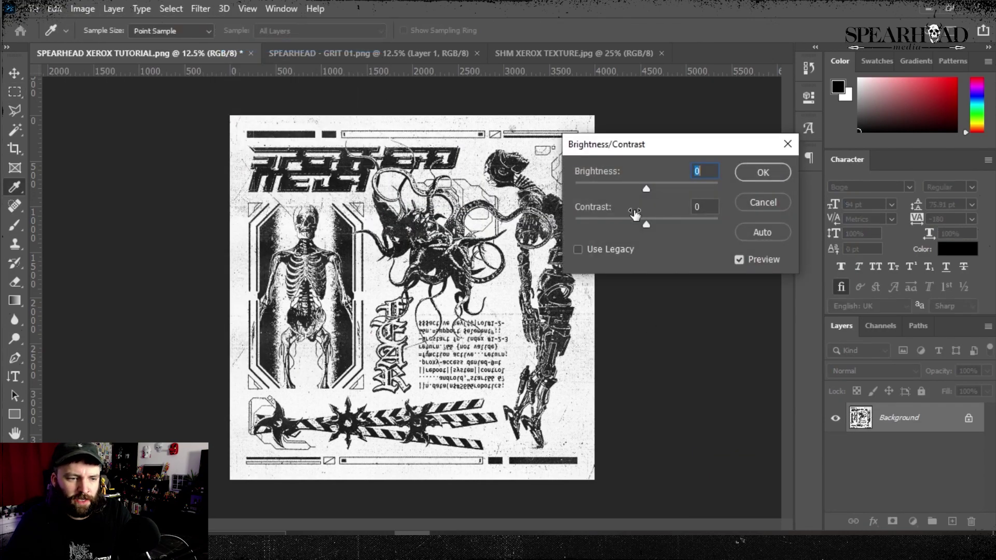
click(687, 224)
click(764, 171)
key(m)
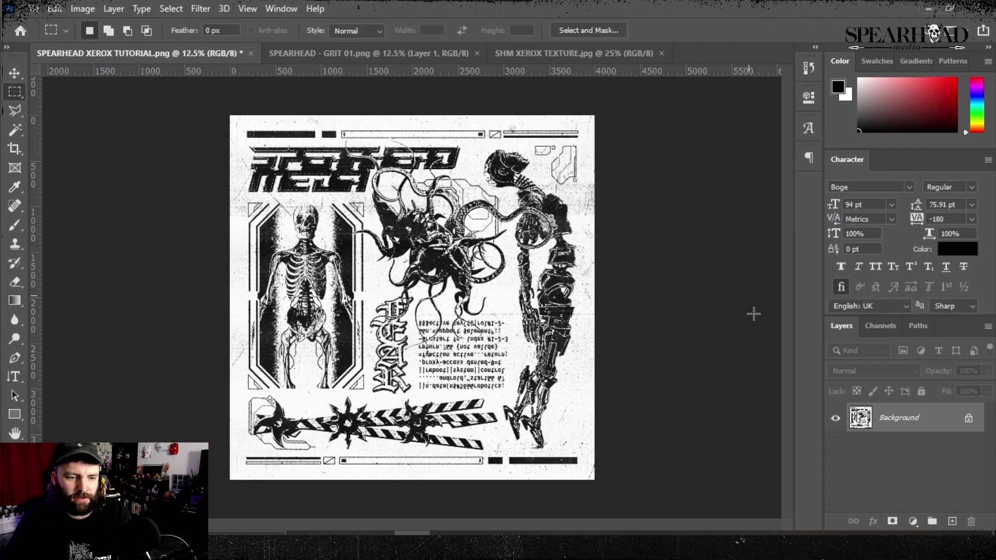